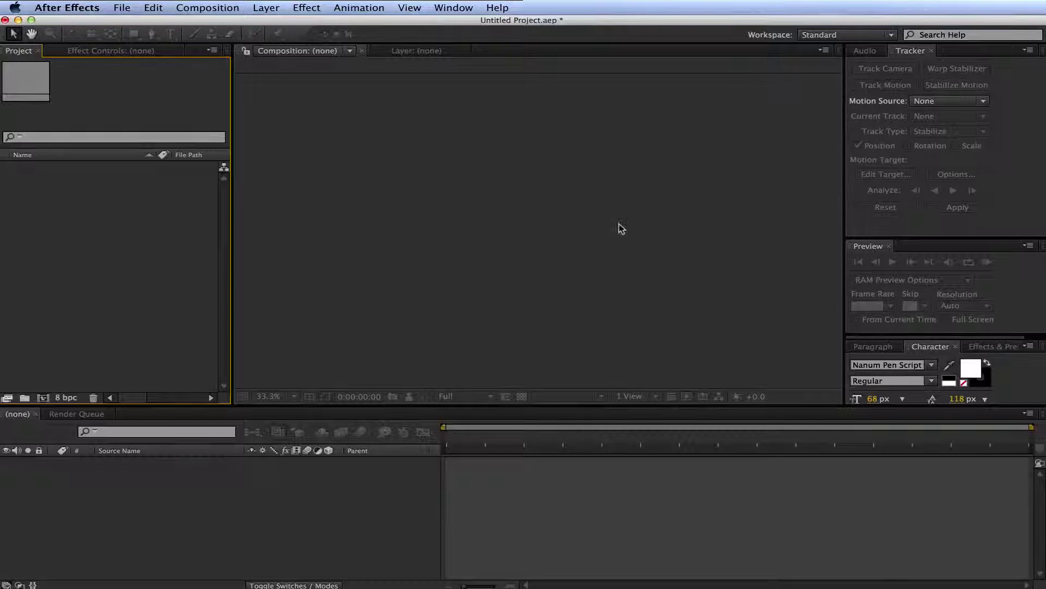
Create Comp 1 as an HDTV 1080 29.97 composition with a 0;00;04;00 duration
left_click(226, 11)
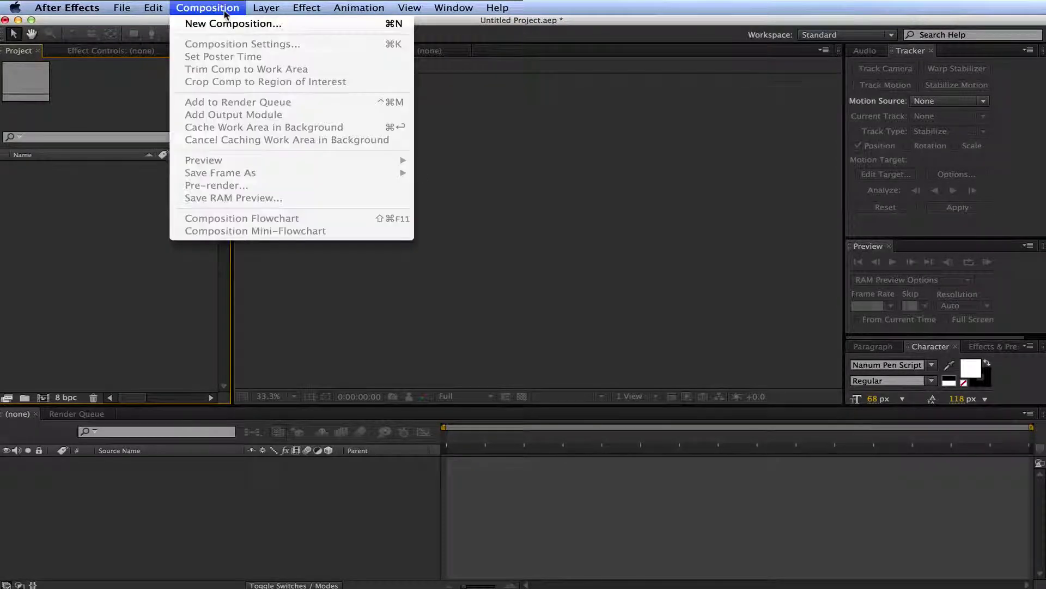
left_click(229, 20)
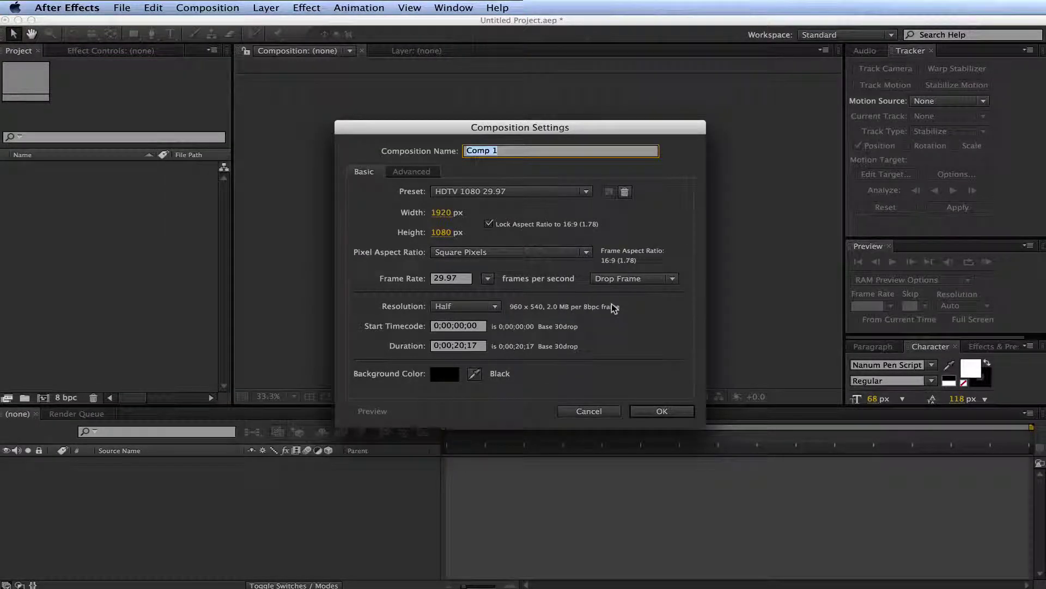
left_click(462, 347)
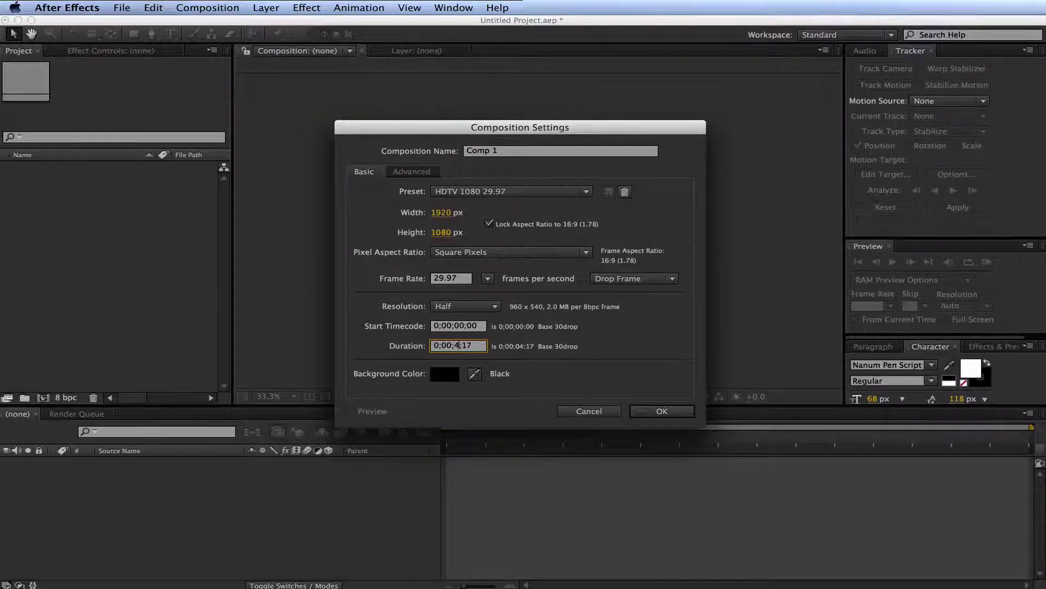
key("BackSpace")
type("00")
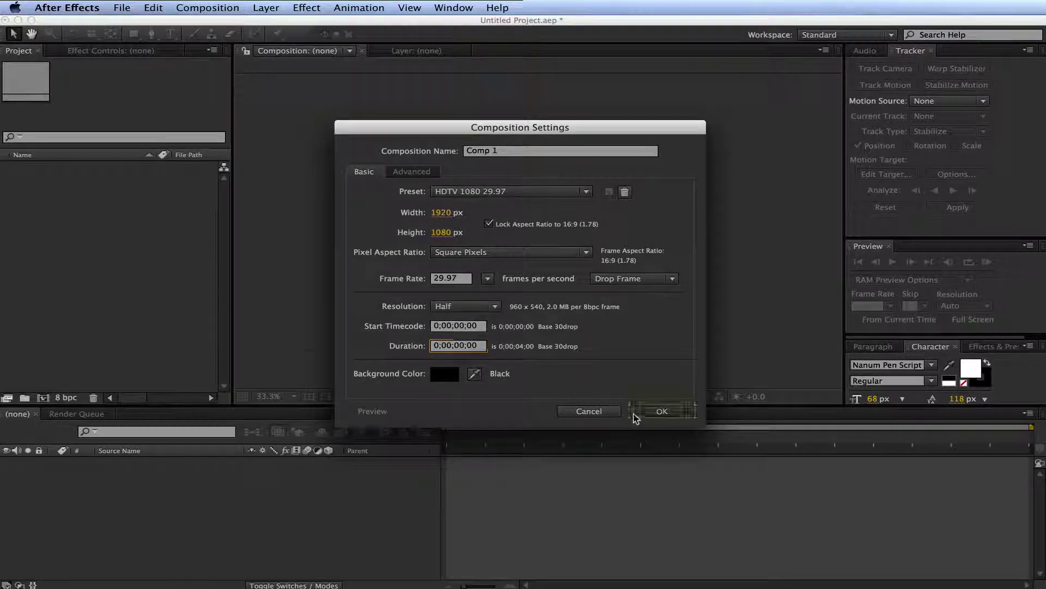
left_click(633, 414)
Import Mdmess 130425-161940.aif from the Finder Music folder into the Project panel
mouse_move(458, 583)
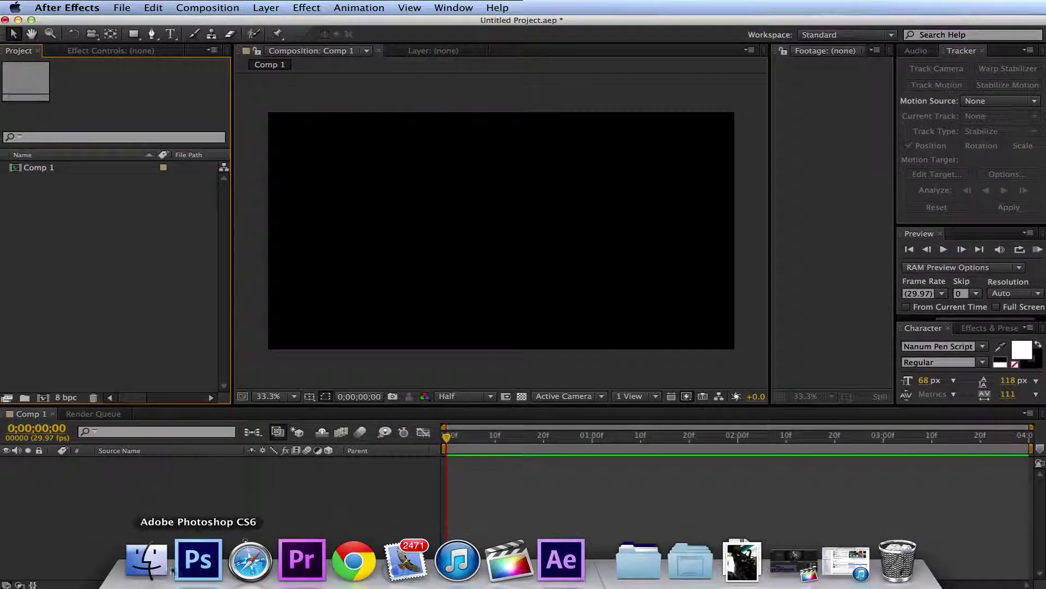
left_click(160, 569)
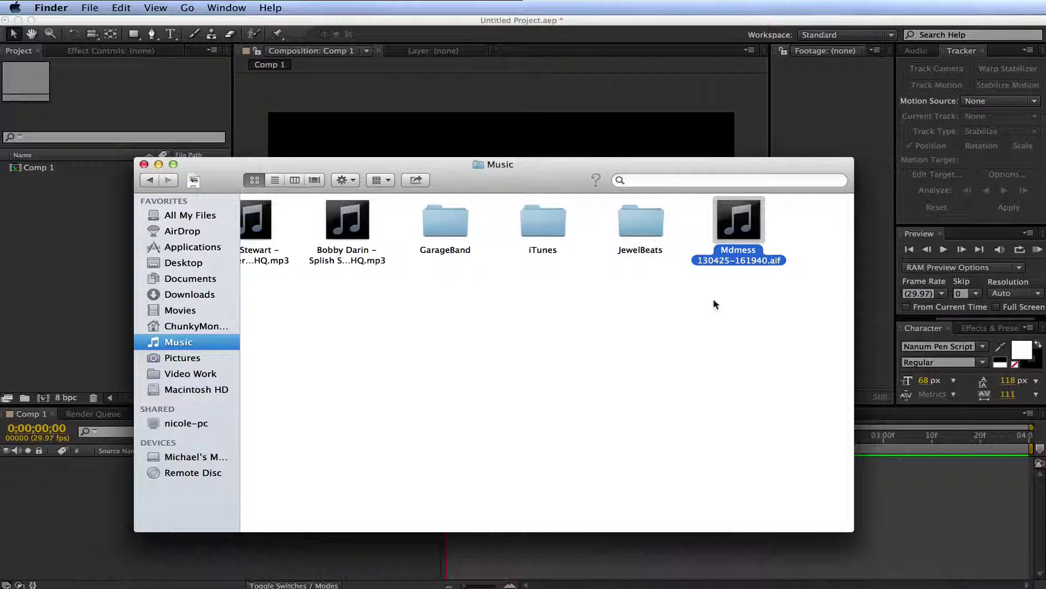
left_click_drag(754, 231, 53, 278)
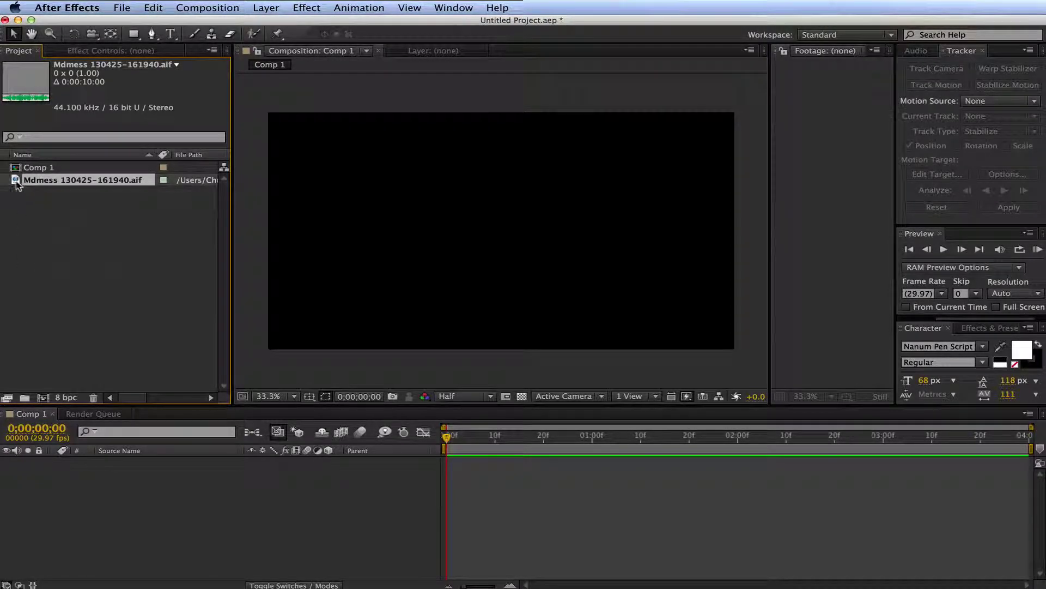
Place Mdmess 130425-161940.aif in Comp 1 as layer 1 and RAM preview it
left_click_drag(16, 183, 91, 482)
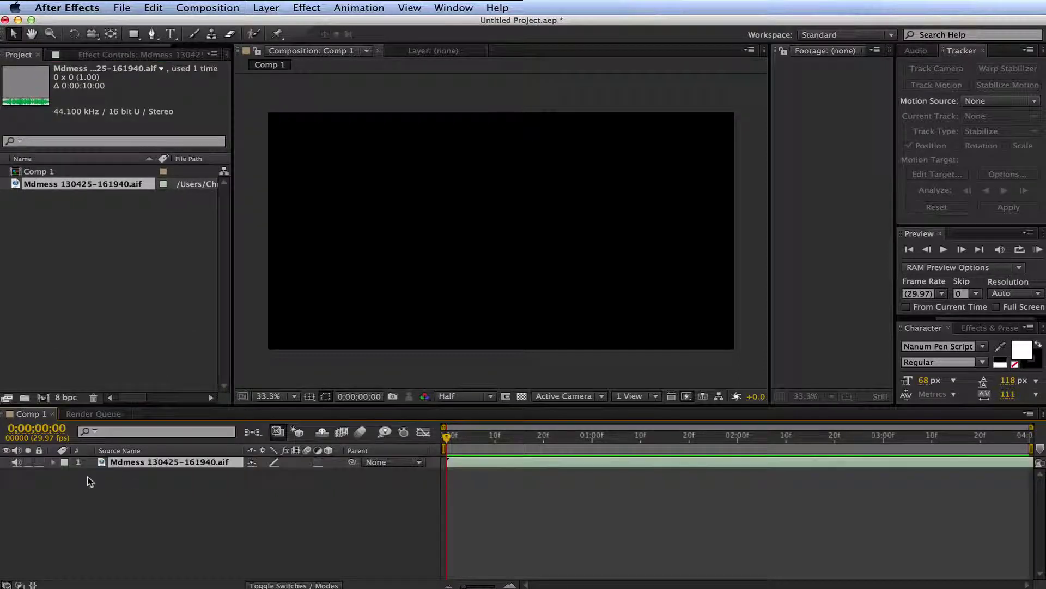
left_click(1039, 250)
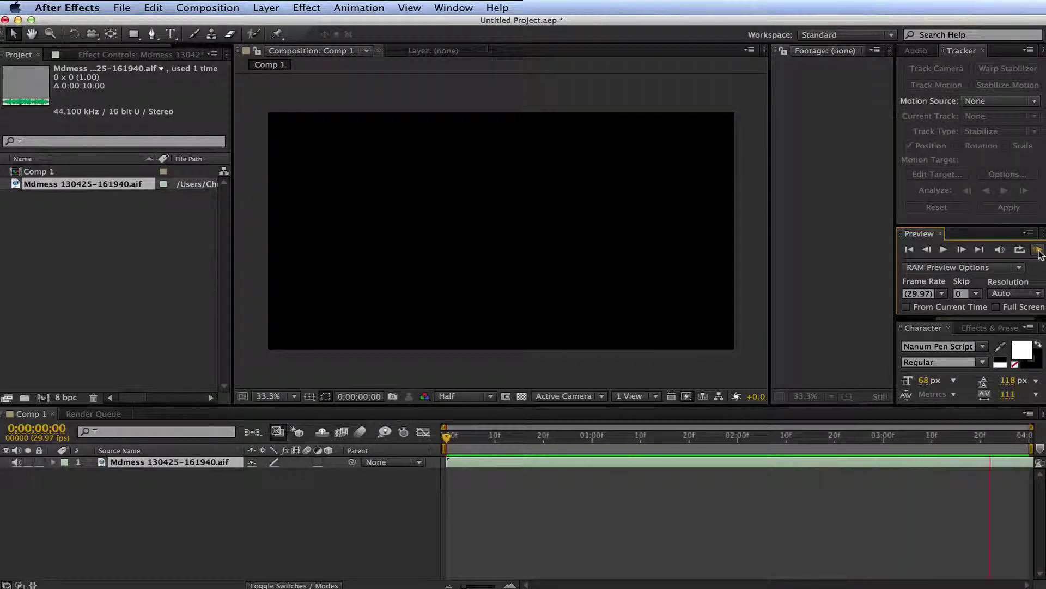
left_click(1038, 250)
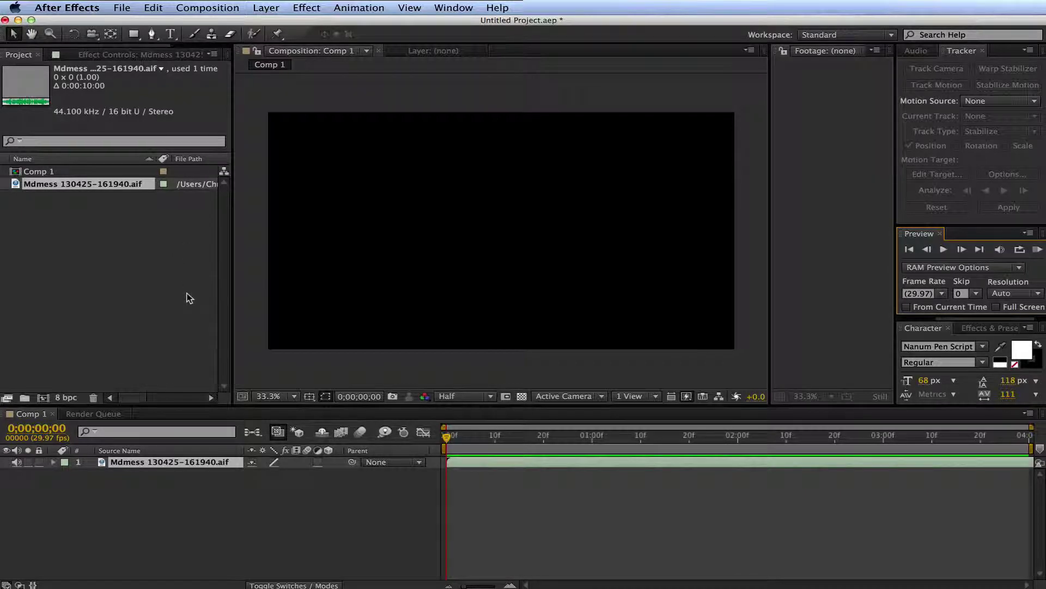
left_click(26, 172)
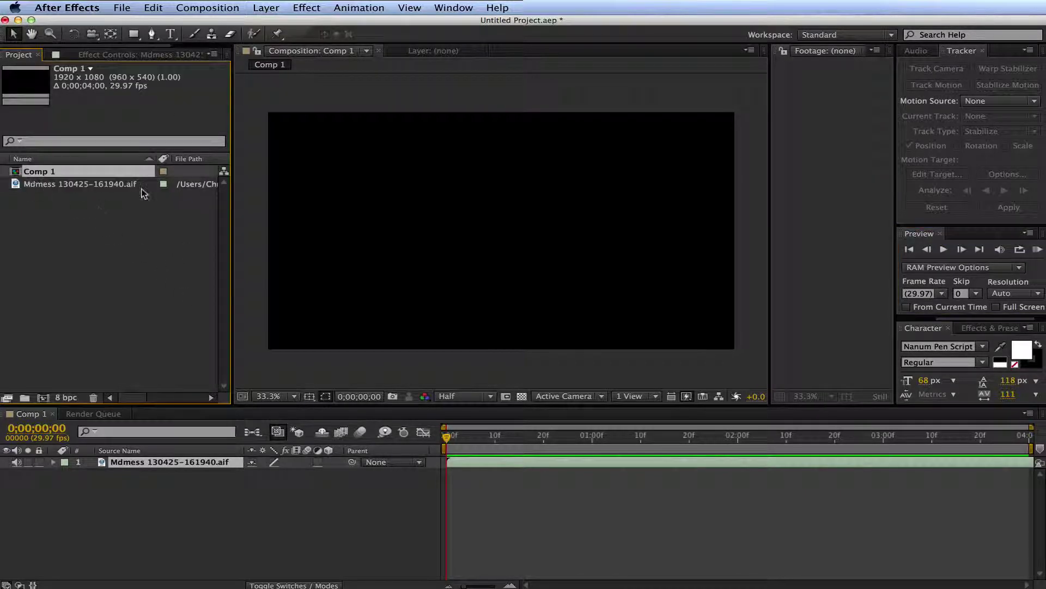
Add a 1920×1080 black solid, Black Solid 1, above the audio layer
left_click(267, 8)
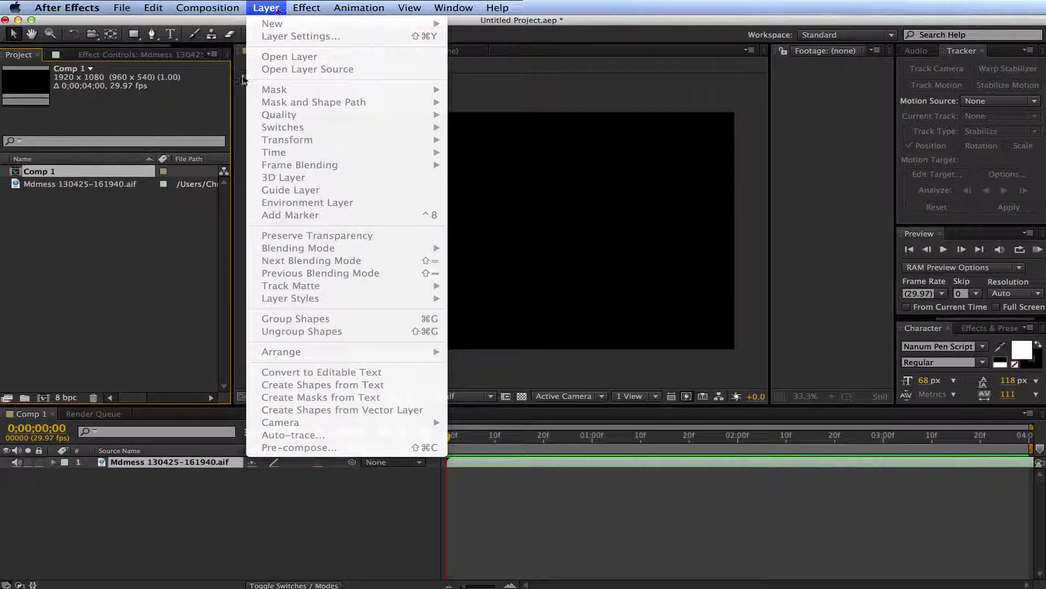
left_click(180, 274)
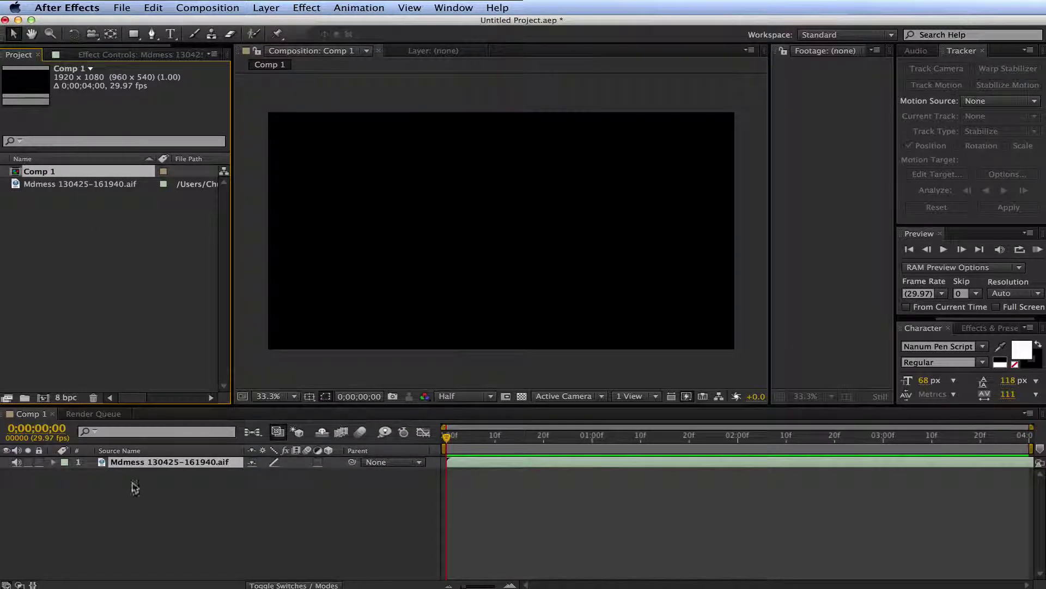
left_click(136, 492)
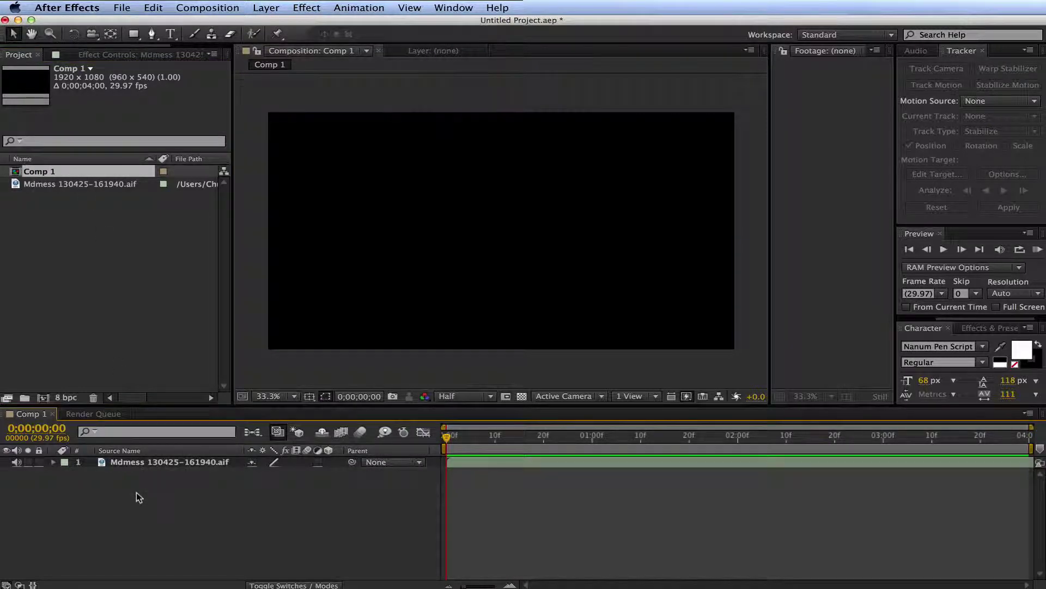
left_click(278, 10)
mouse_move(276, 24)
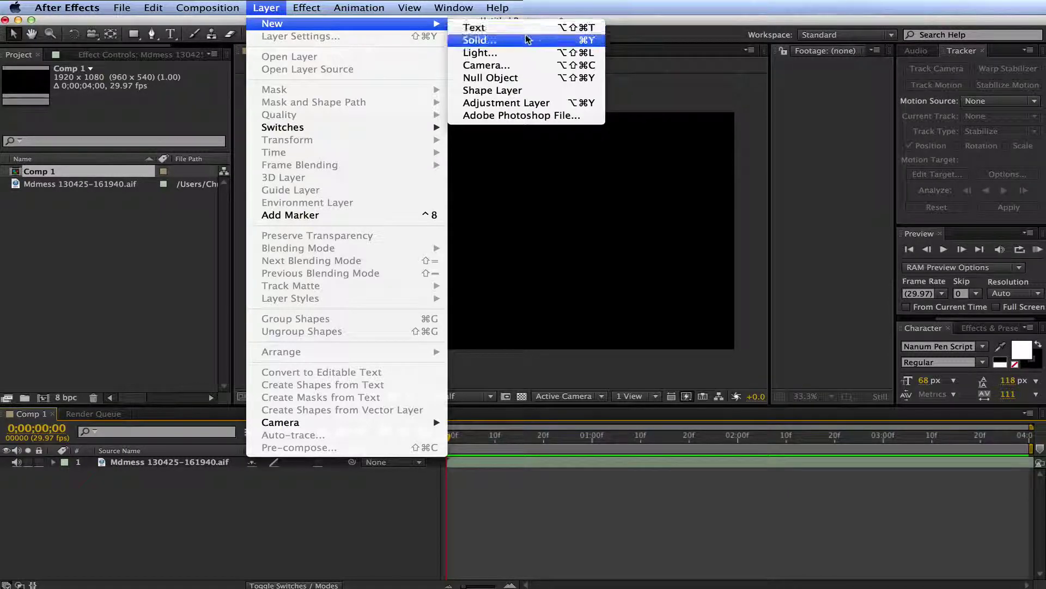
left_click(480, 40)
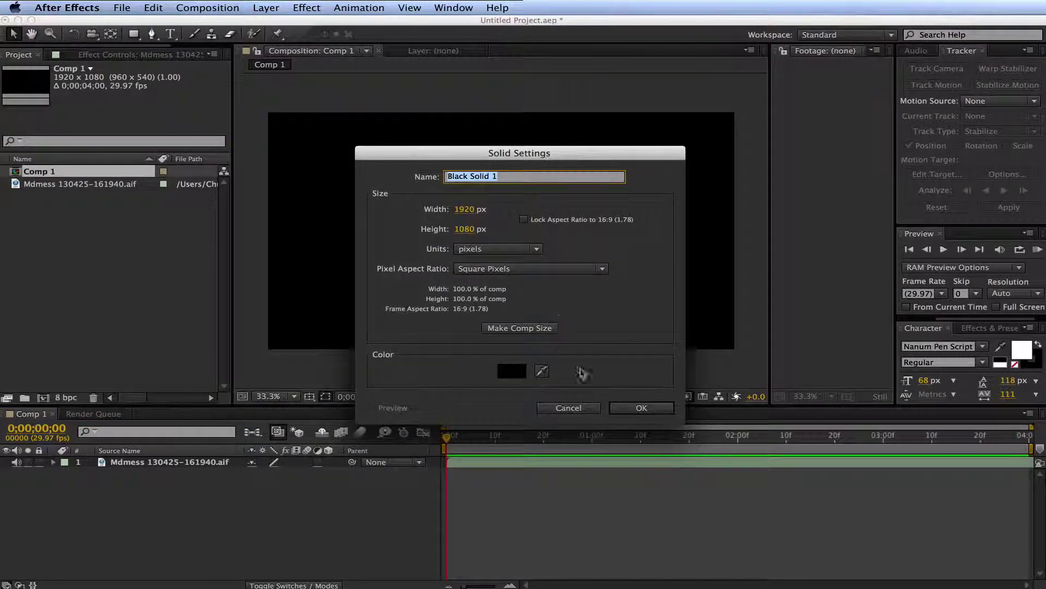
left_click(618, 402)
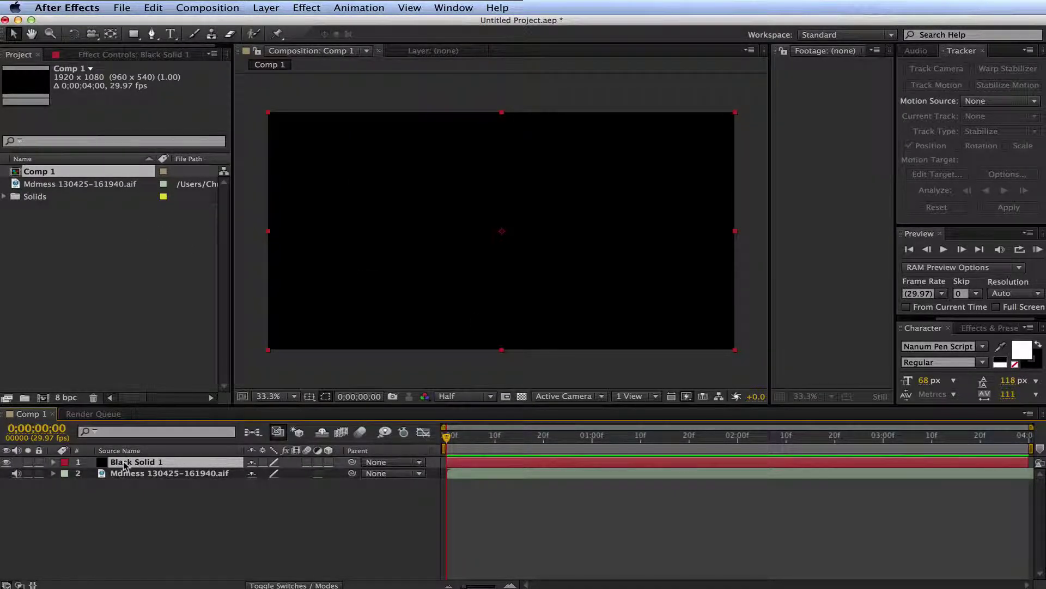
Apply the Generate > Audio Waveform effect to Black Solid 1
left_click(306, 7)
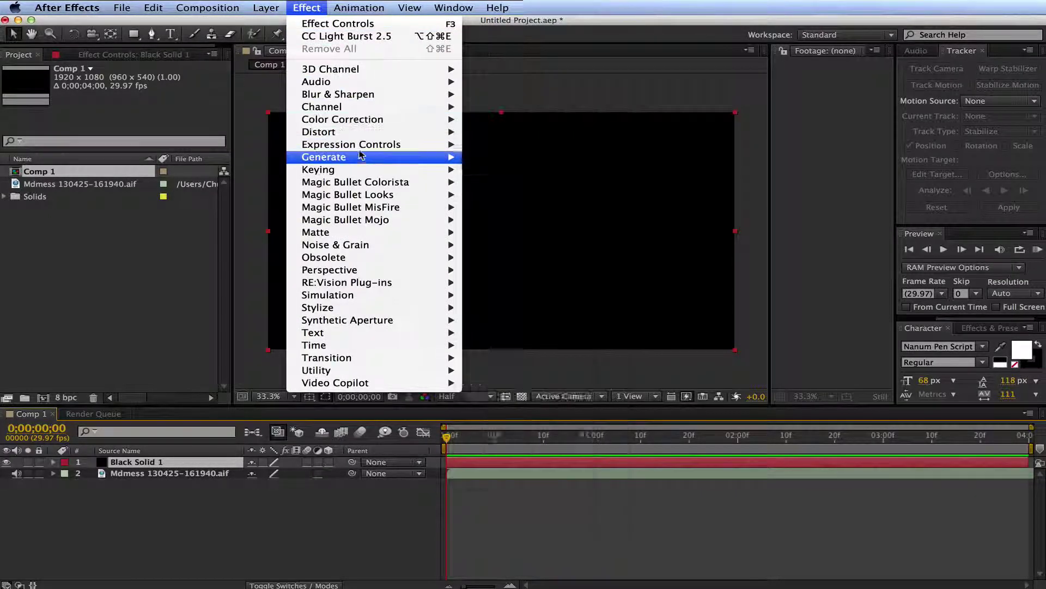
mouse_move(360, 157)
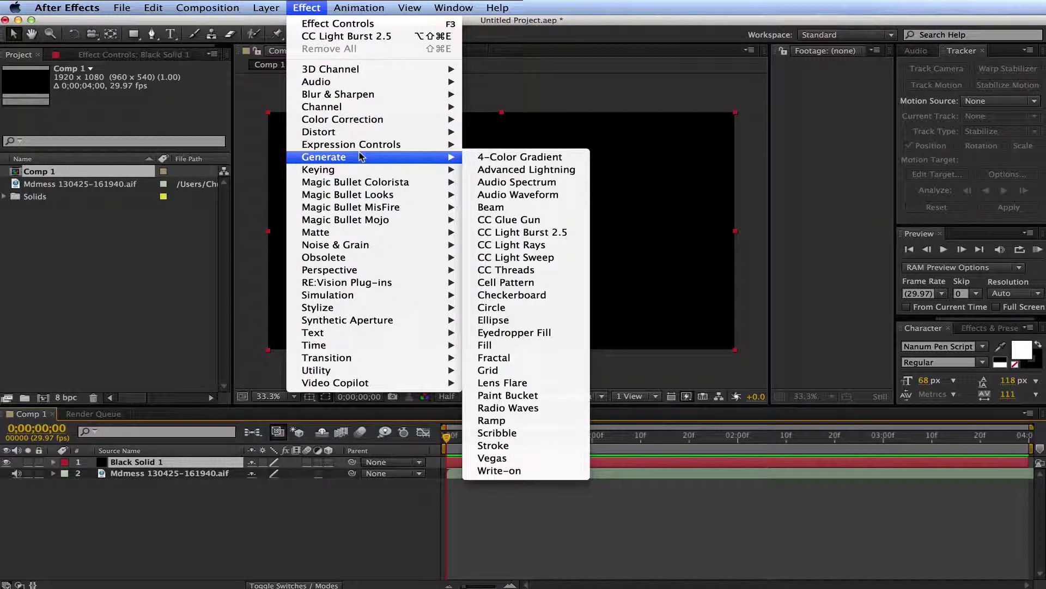
left_click(475, 195)
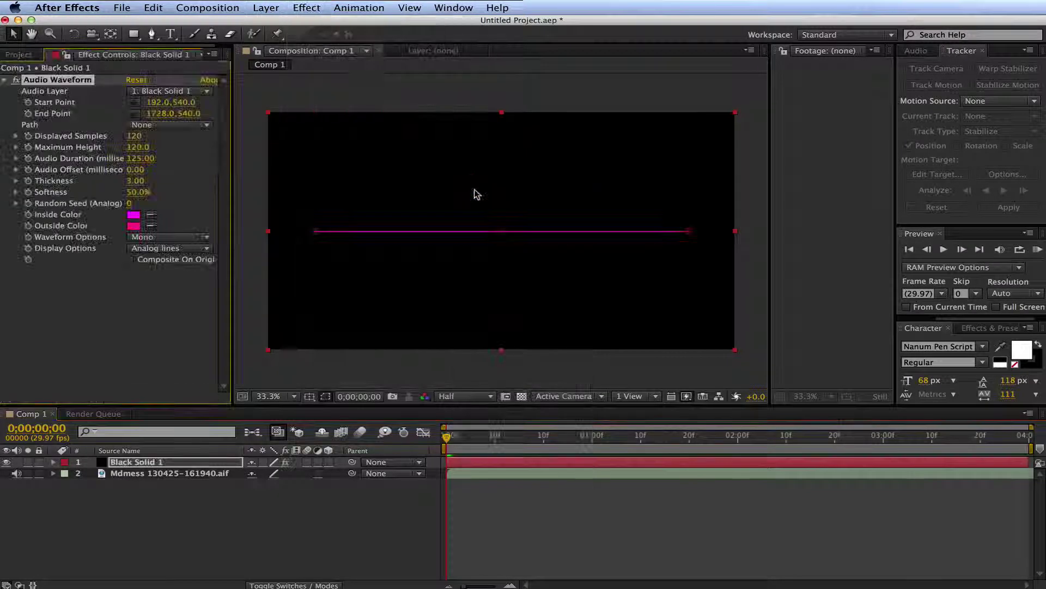
Scrub and play the timeline, then reselect Black Solid 1 to view its waveform settings
left_click_drag(446, 436, 522, 422)
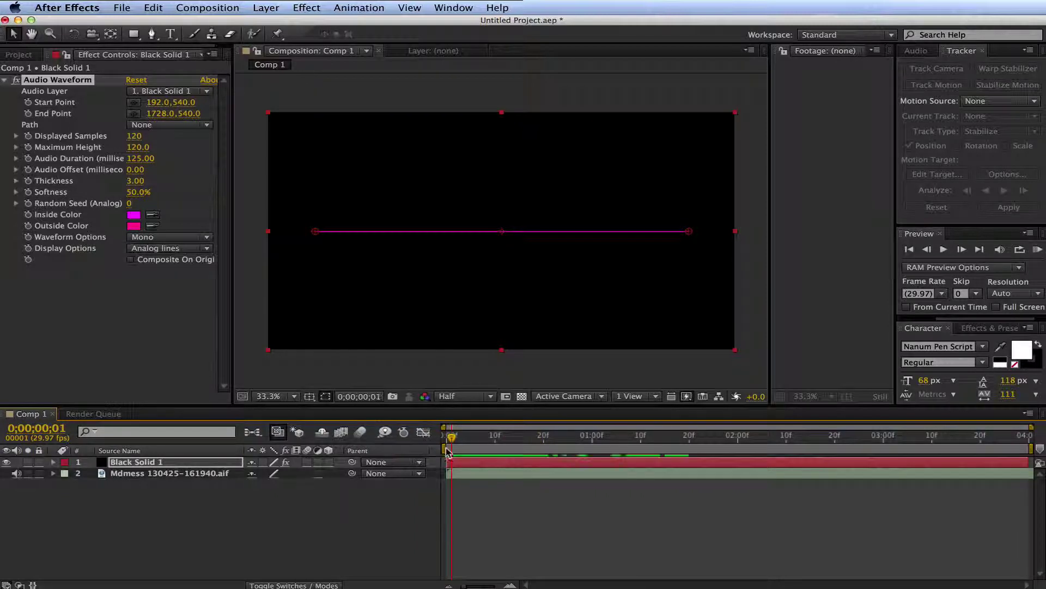
left_click(942, 251)
left_click(444, 436)
left_click(168, 474)
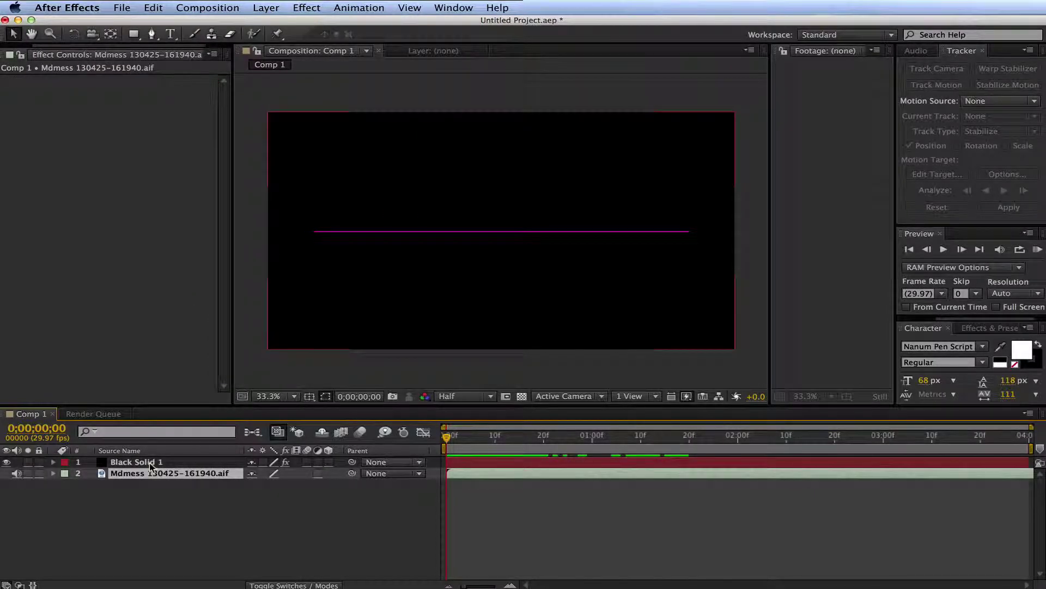
left_click(151, 464)
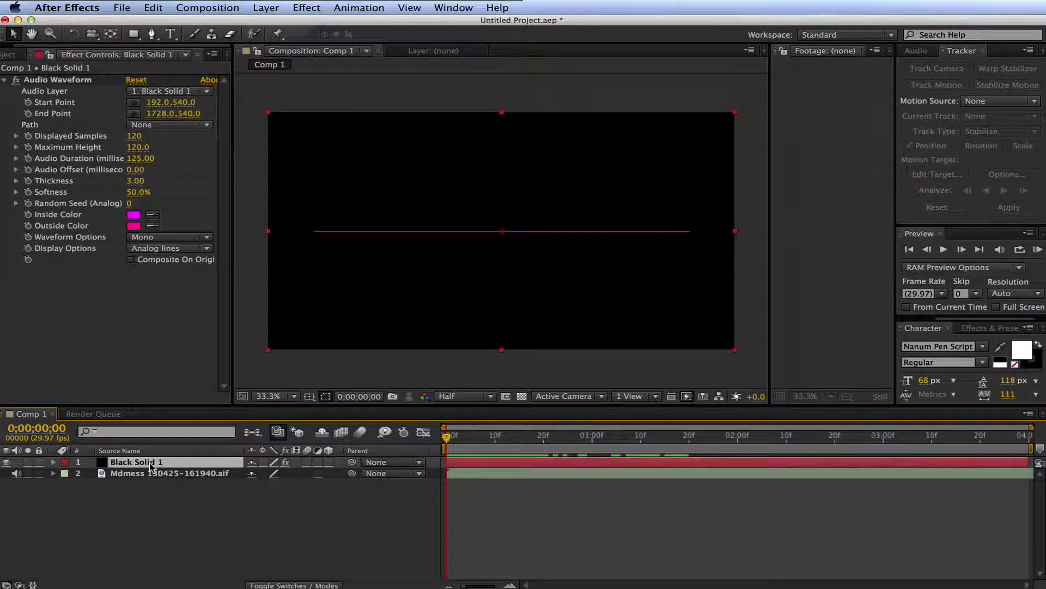
Set Audio Layer to 2. Mdmess 130425-161940.aif and RAM preview the rippling waveform
left_click(206, 91)
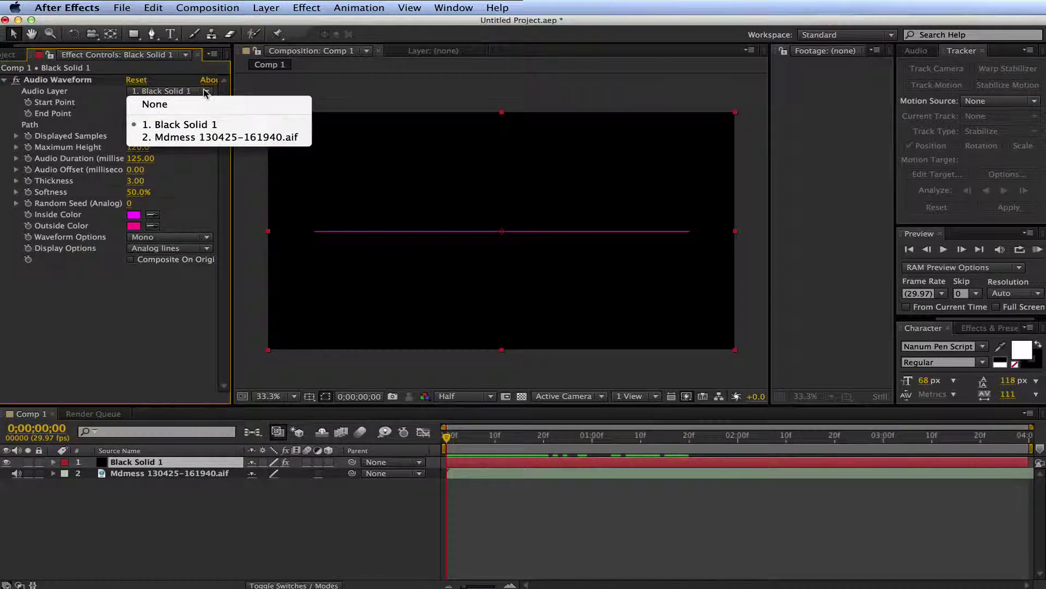
left_click(189, 139)
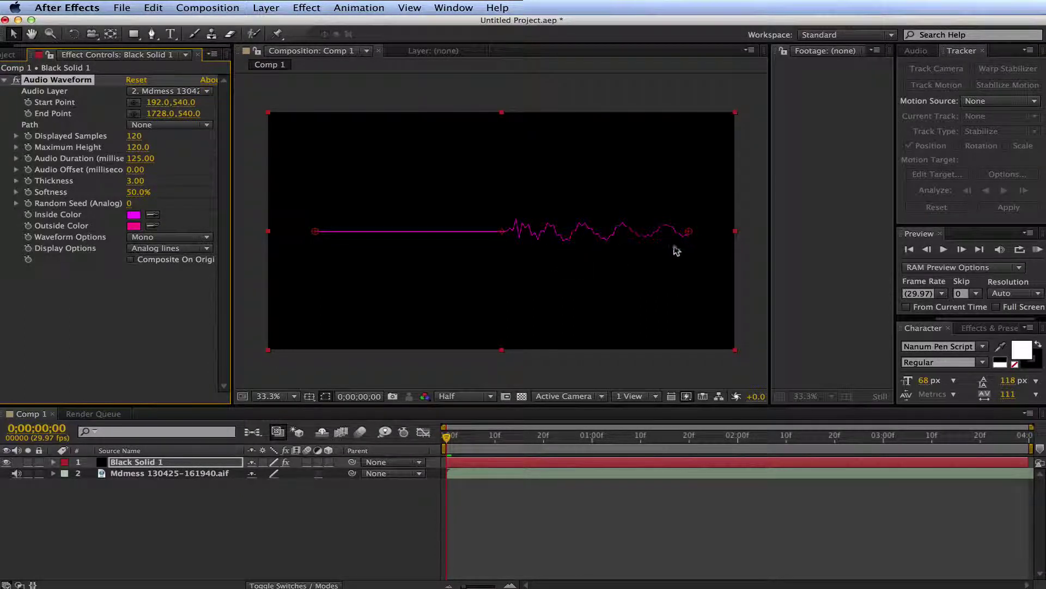
left_click(1037, 250)
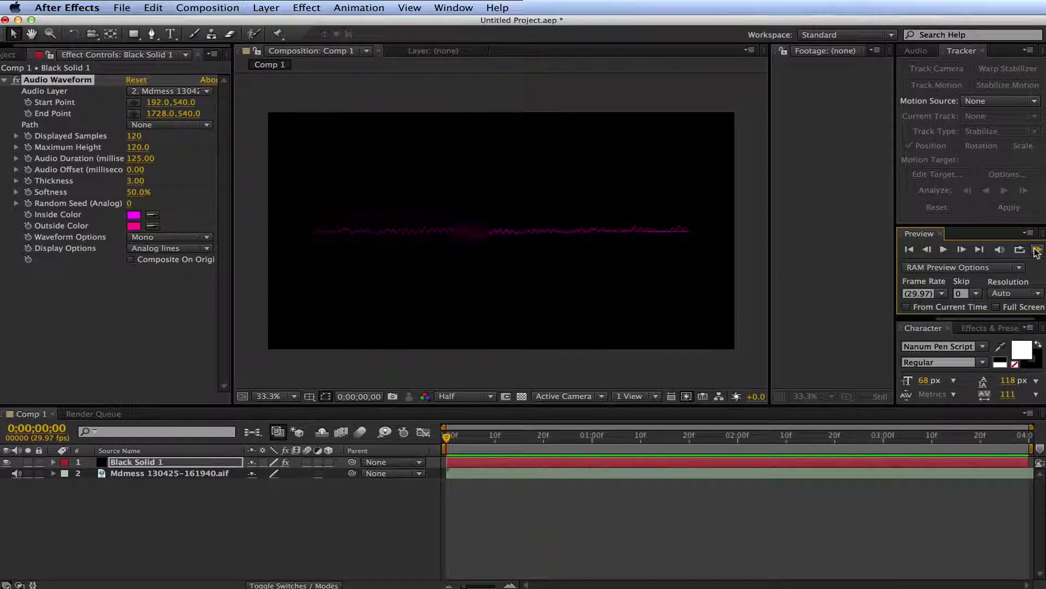
left_click(1037, 249)
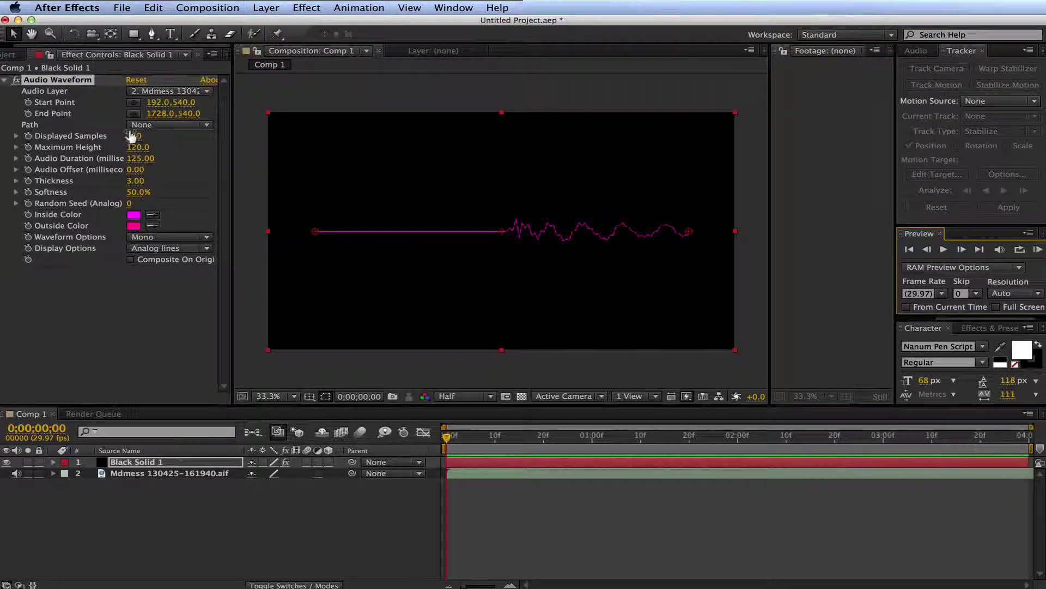
Tune the waveform to Audio Offset 2500 and Thickness 18.70, previewing between changes
left_click_drag(132, 136, 374, 164)
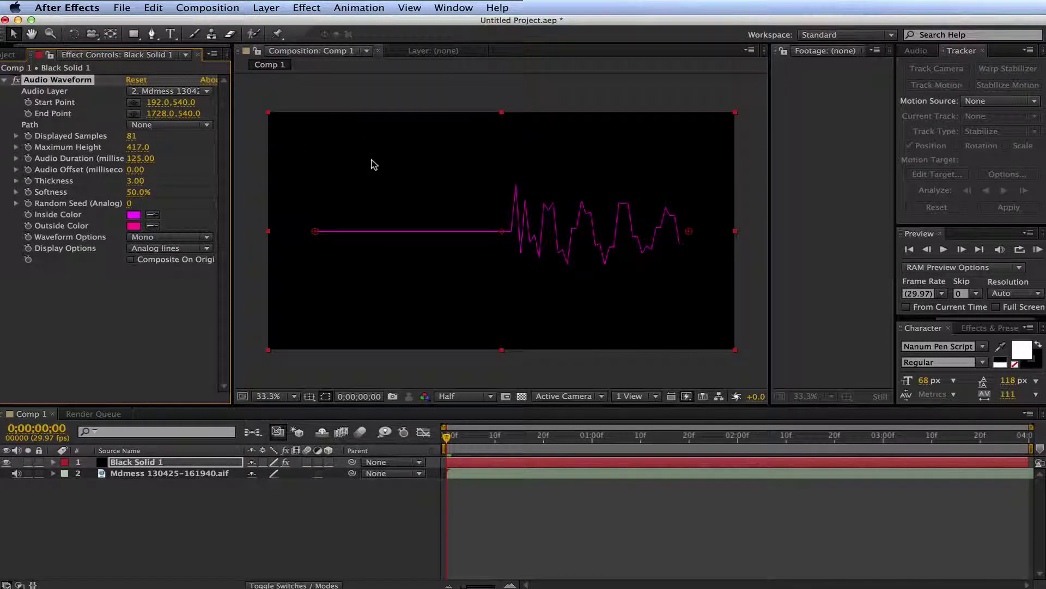
left_click(1036, 250)
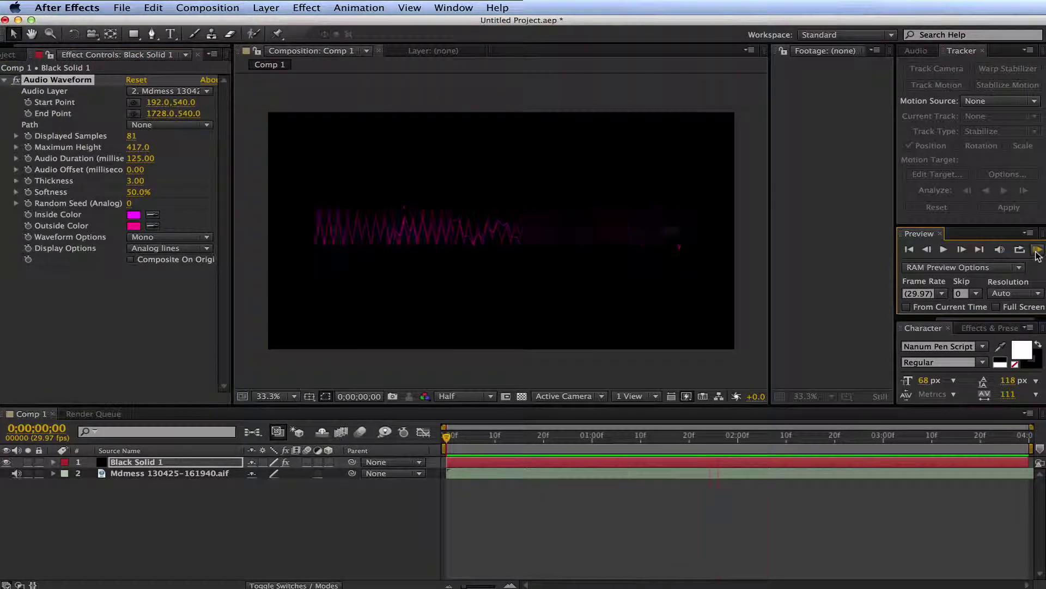
left_click(133, 145)
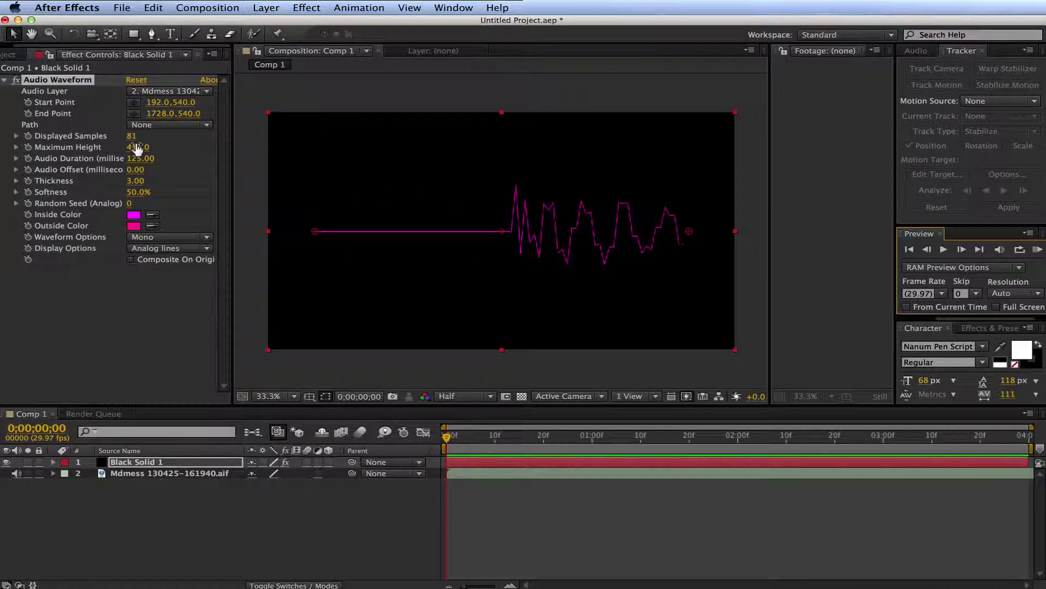
mouse_move(134, 144)
left_mouse_down()
mouse_move(102, 145)
mouse_move(103, 158)
mouse_move(129, 156)
left_mouse_up()
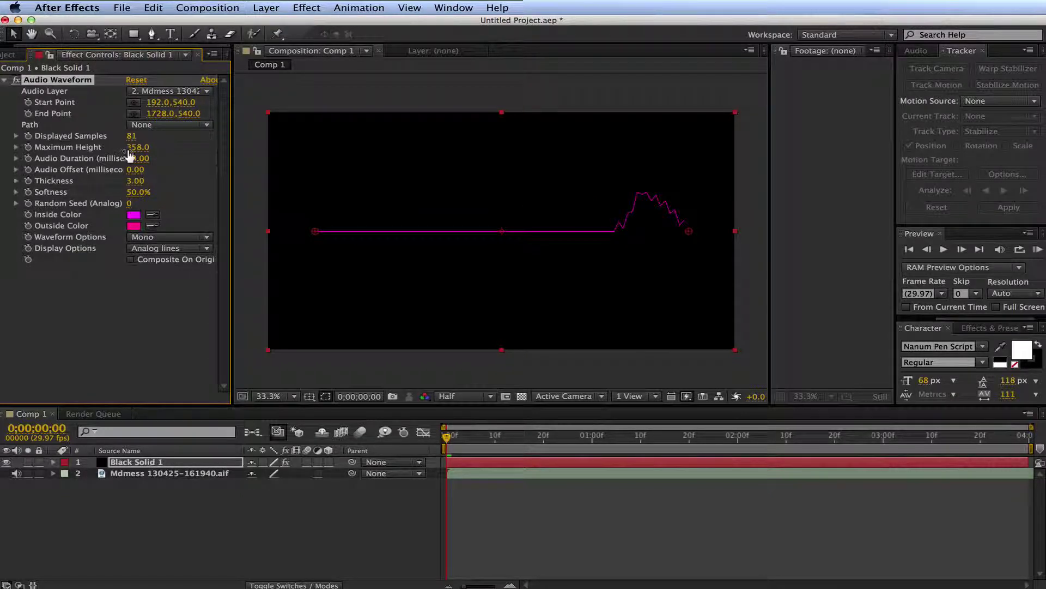
left_click(1033, 250)
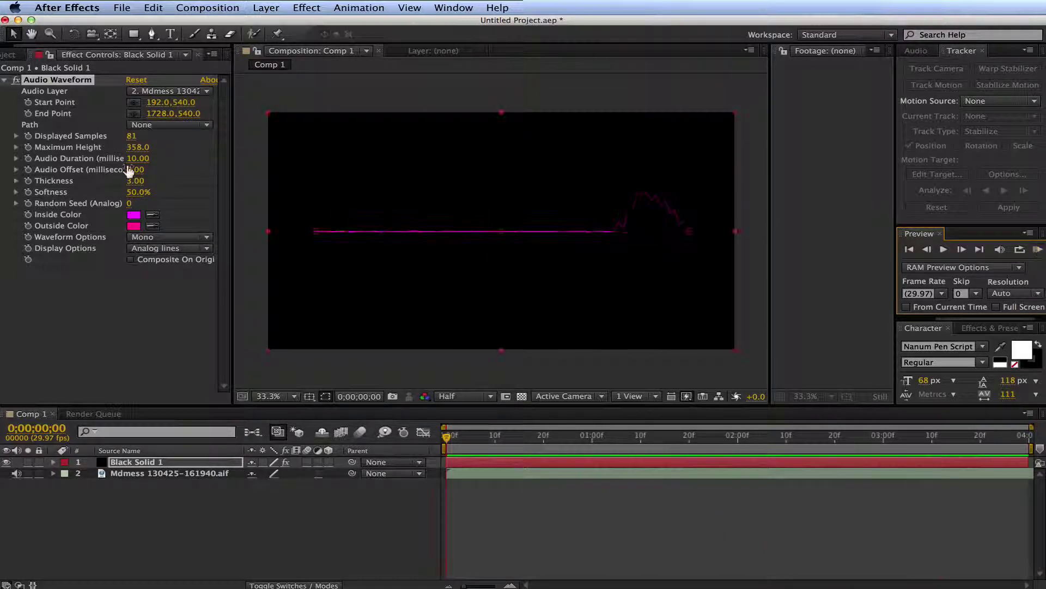
left_click_drag(135, 170, 246, 194)
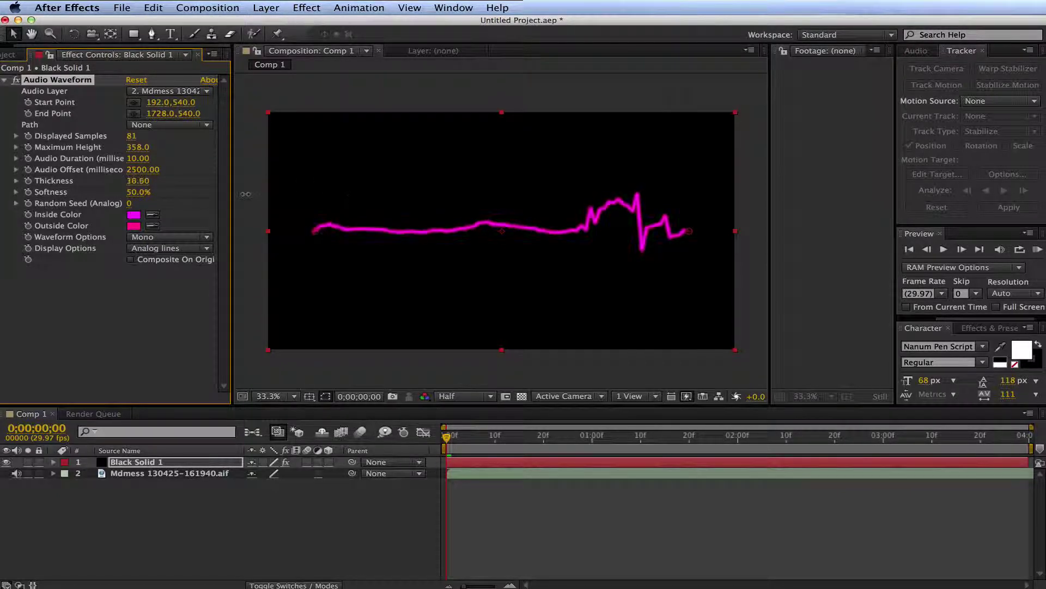
left_click(1037, 251)
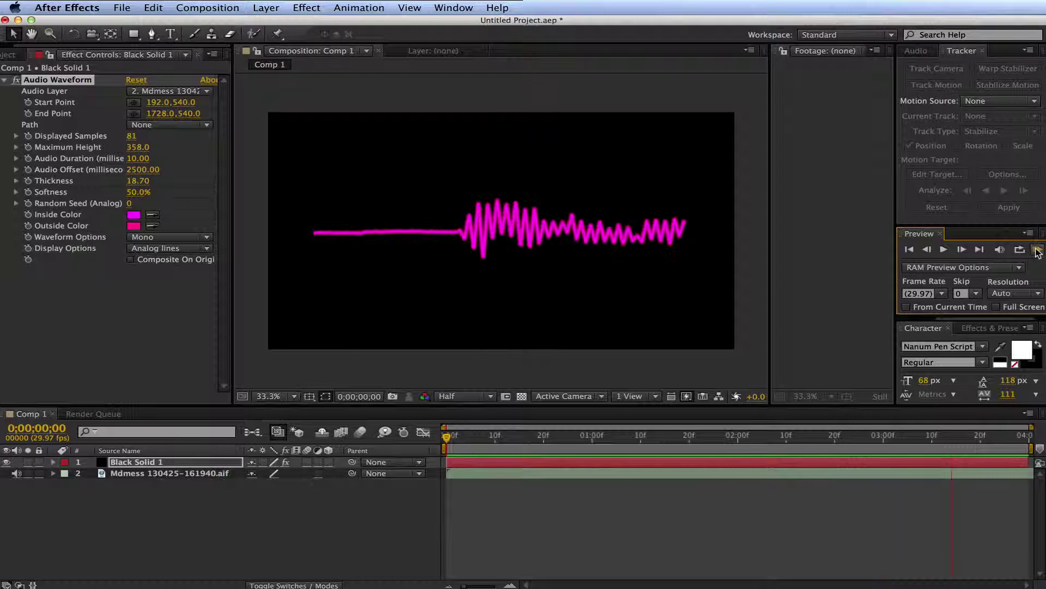
left_click(133, 214)
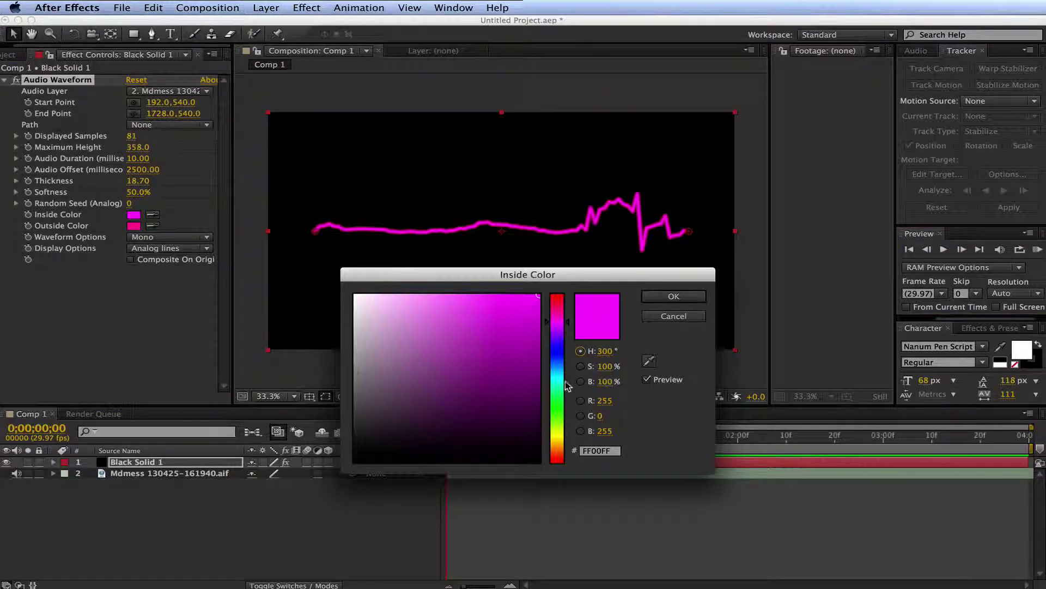
Set the waveform's Inside Color to green 00A107
left_click(557, 360)
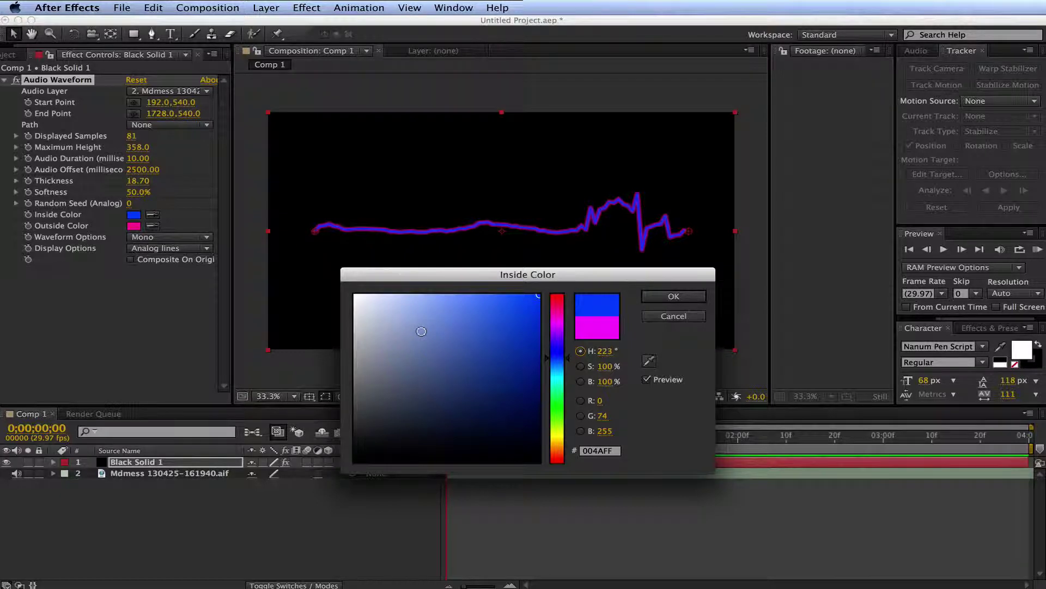
left_click_drag(458, 332, 539, 356)
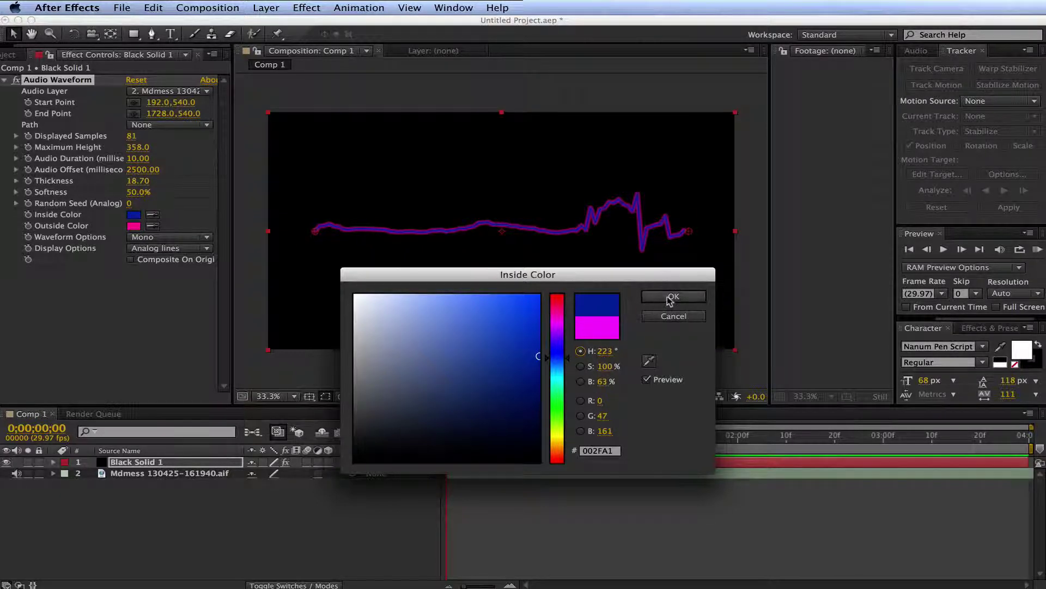
left_click_drag(567, 359, 563, 407)
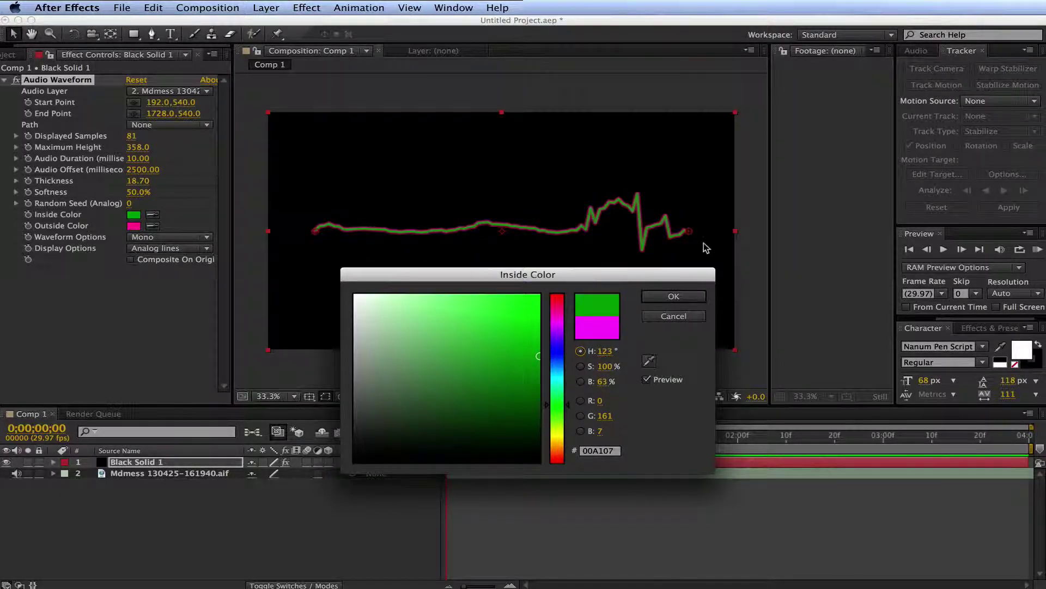
left_click(674, 296)
Pick red E10000 for the waveform's Outside Color
left_click(134, 225)
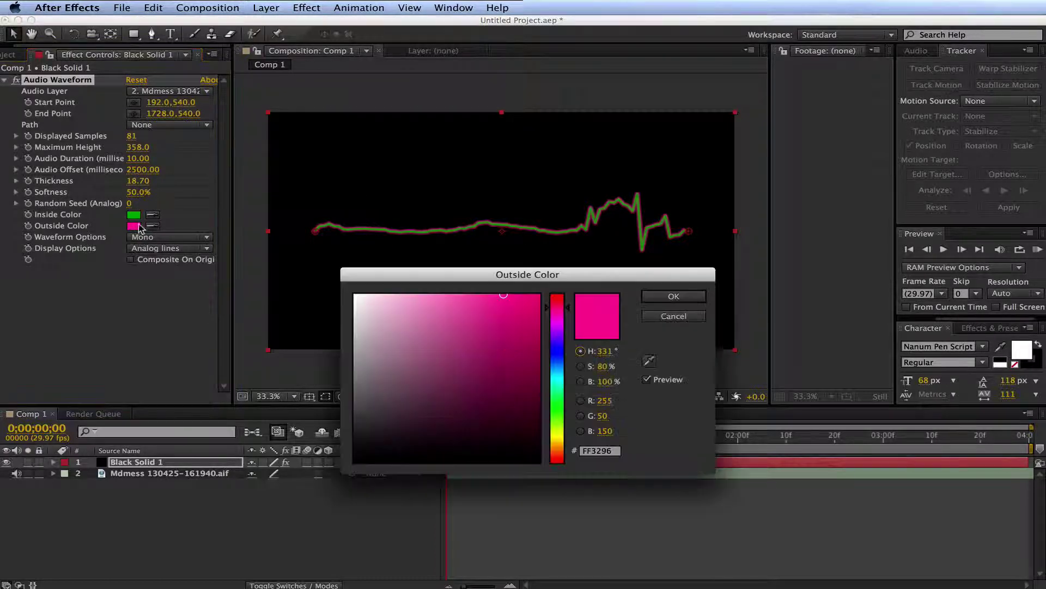
left_click_drag(464, 381, 579, 317)
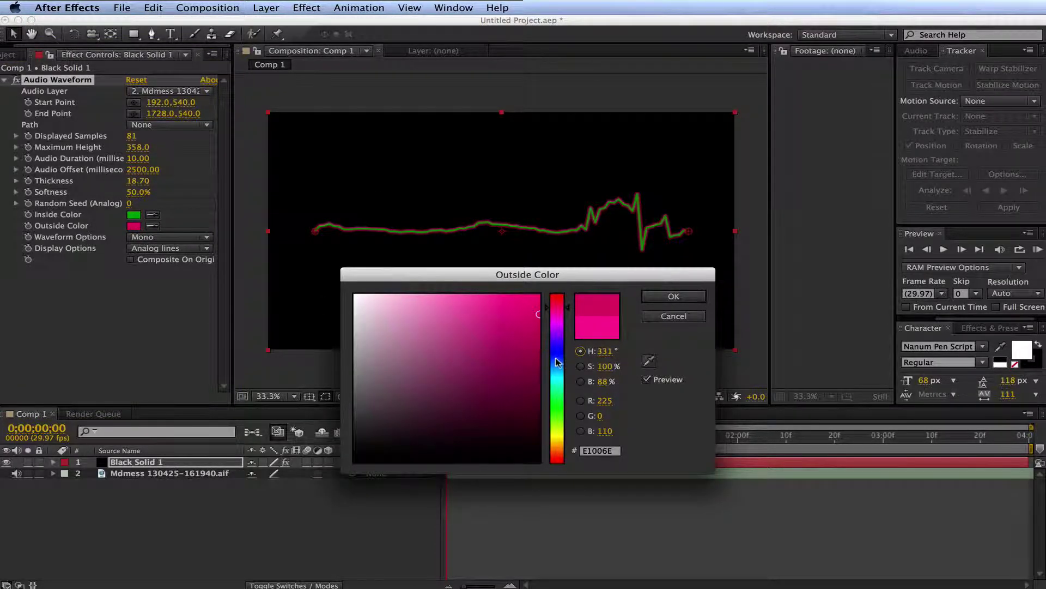
left_click(557, 296)
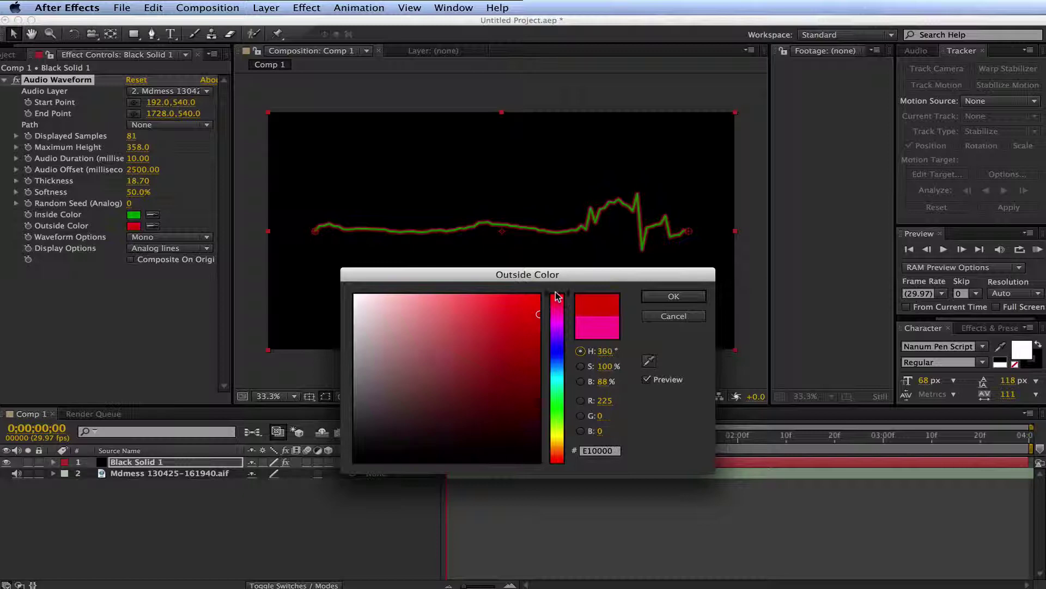
Confirm the red outline, raise Thickness to 54.60 with 100% Softness, and preview it
left_click(673, 297)
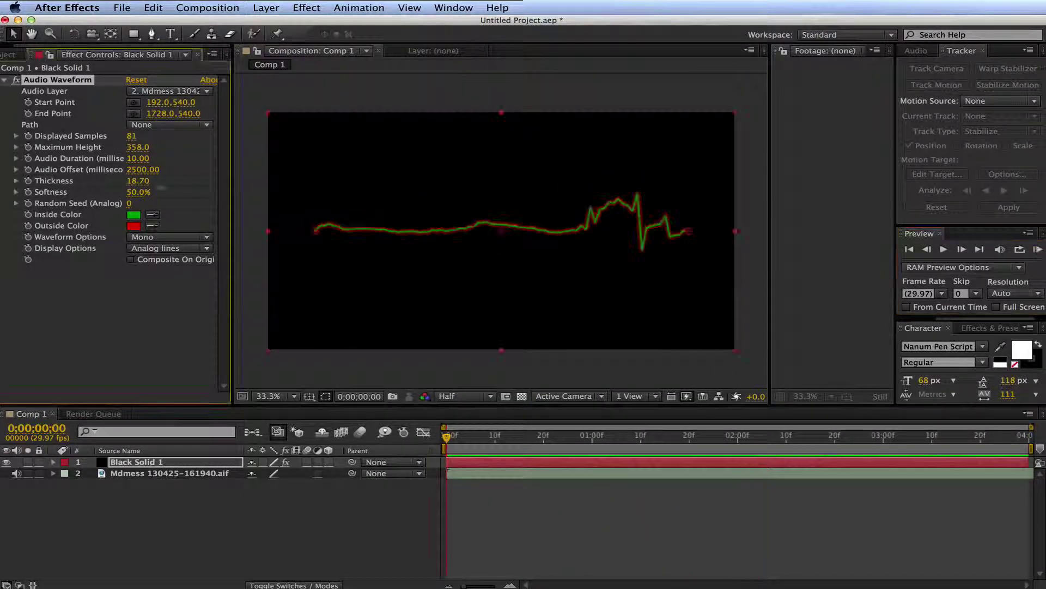
left_click_drag(138, 180, 394, 183)
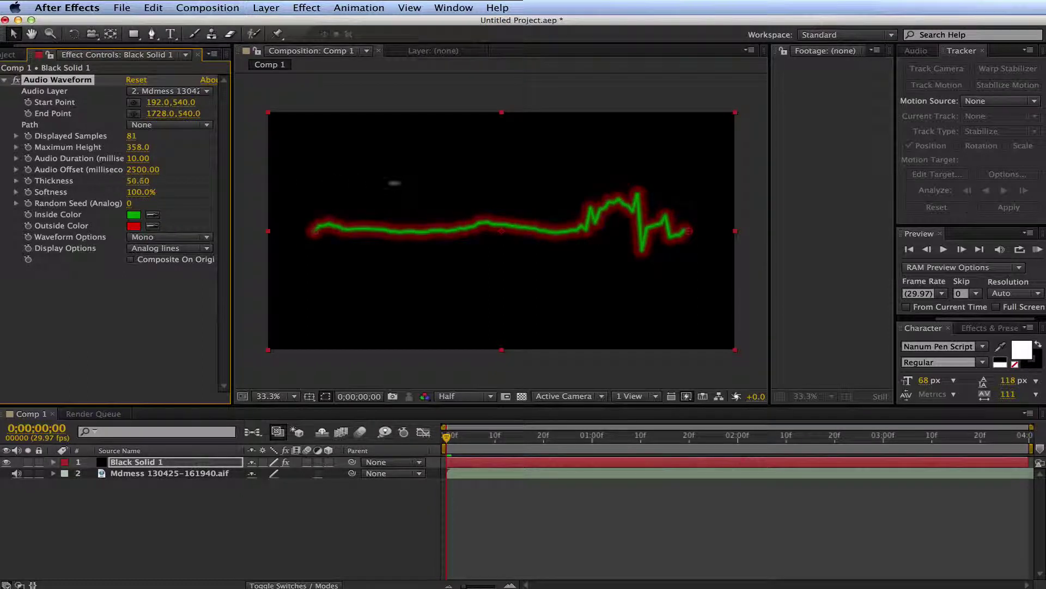
left_click(1037, 249)
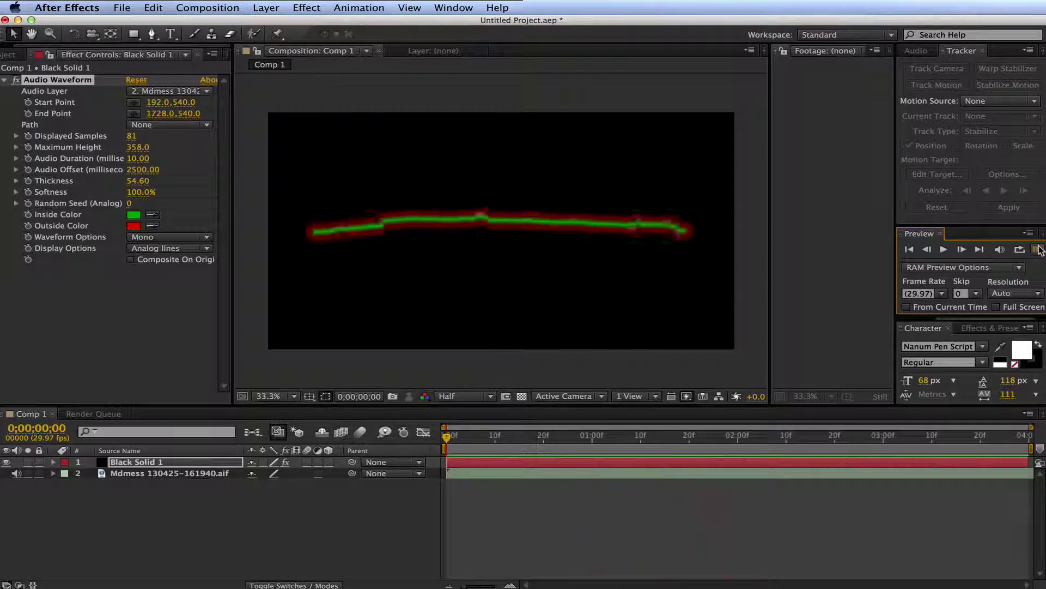
left_click(1037, 249)
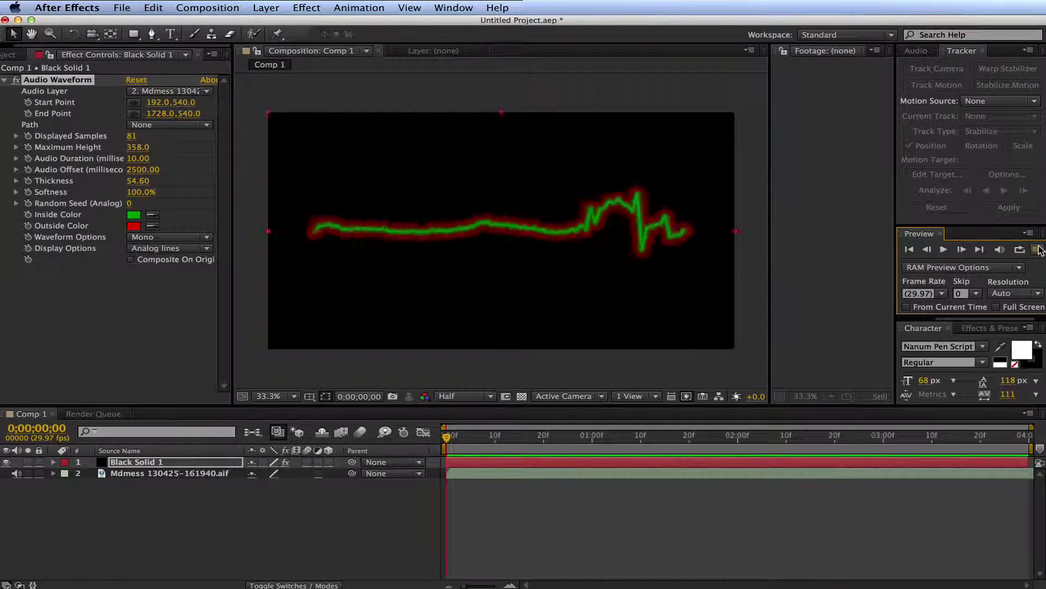
Switch Waveform Options to the Right channel and preview it
left_click(206, 240)
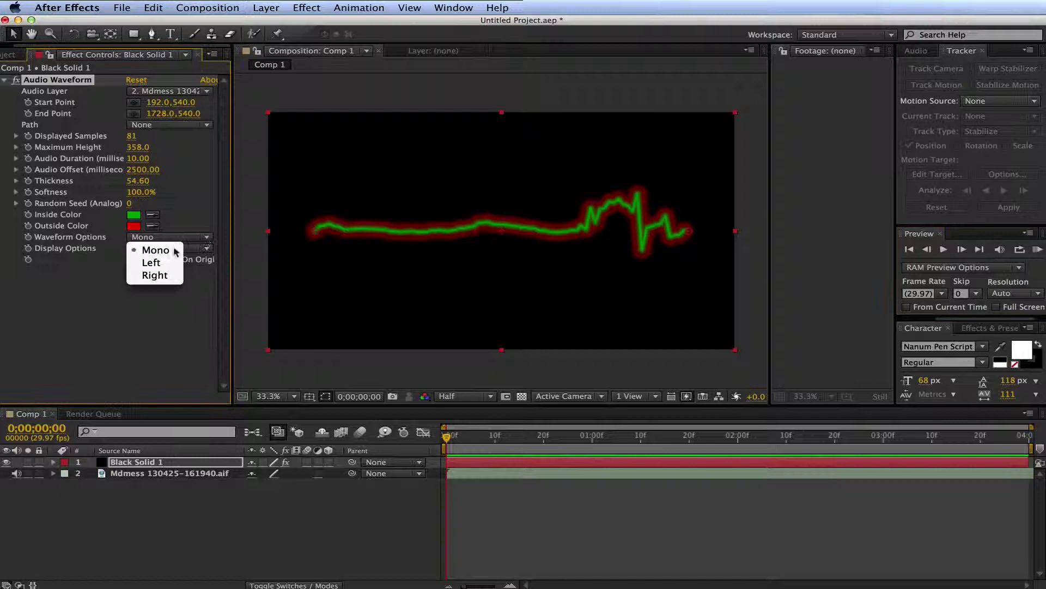
left_click(159, 264)
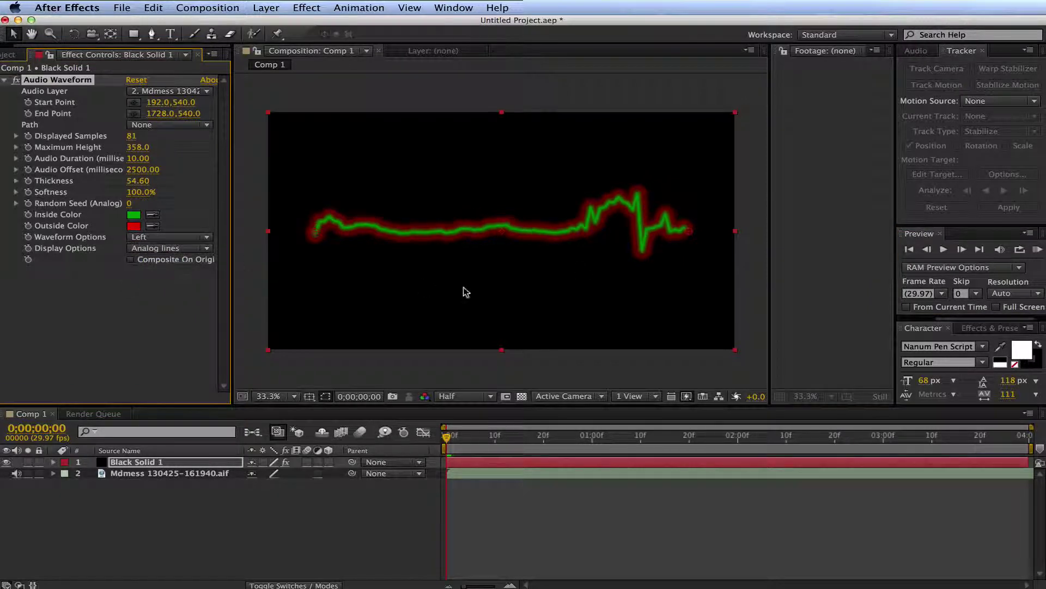
left_click(1038, 249)
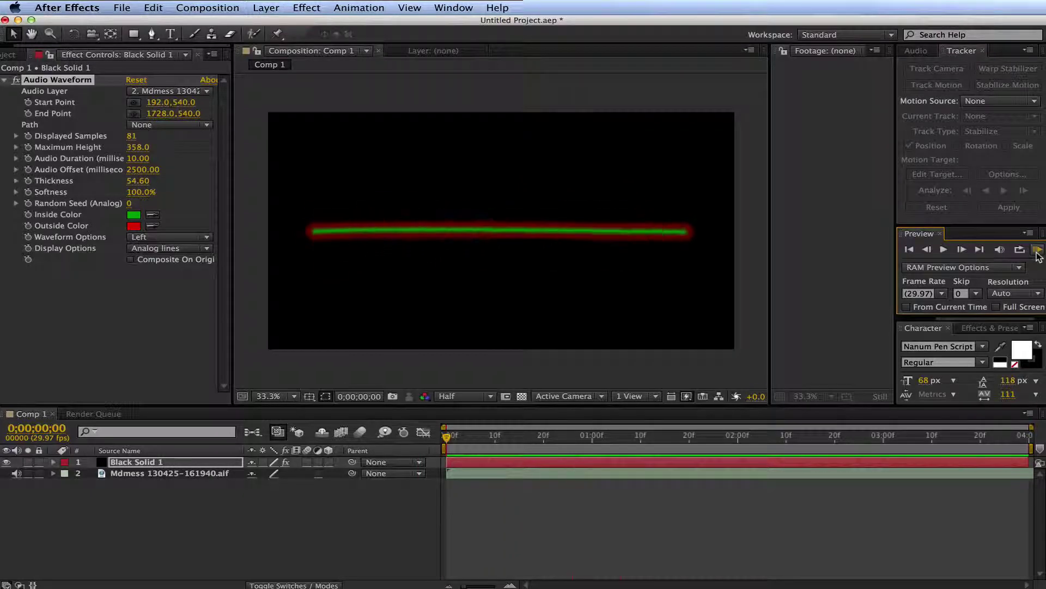
Try the Digital and Analog dots display options, previewing each
left_click(206, 248)
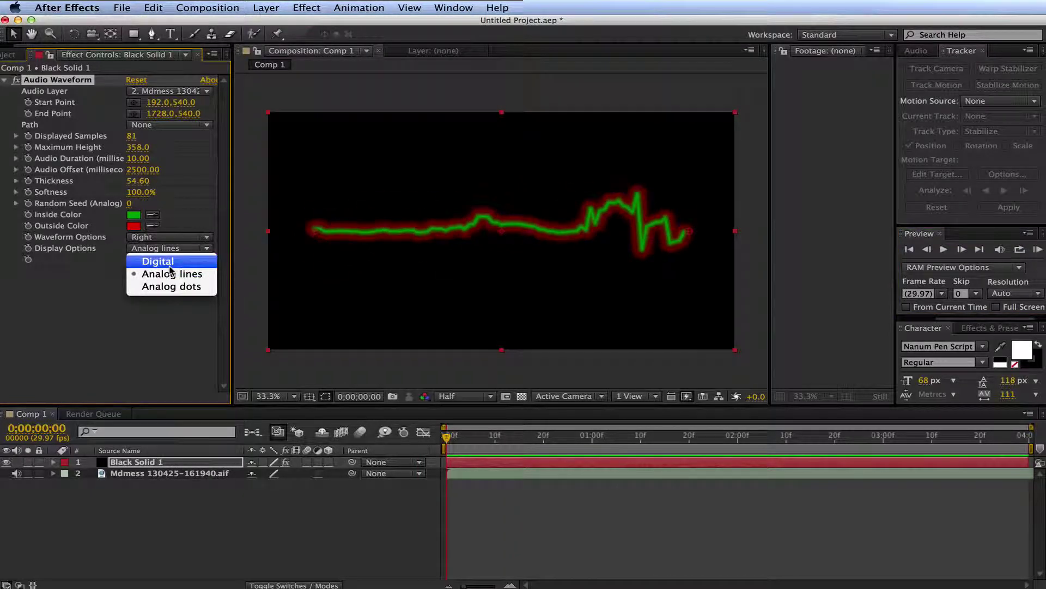
left_click(150, 262)
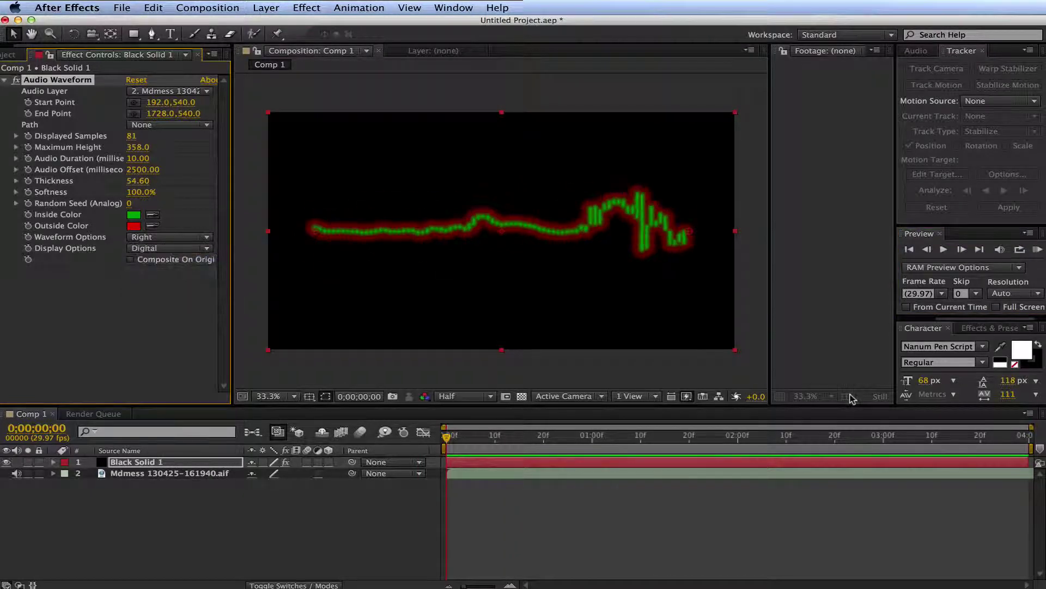
left_click(1038, 251)
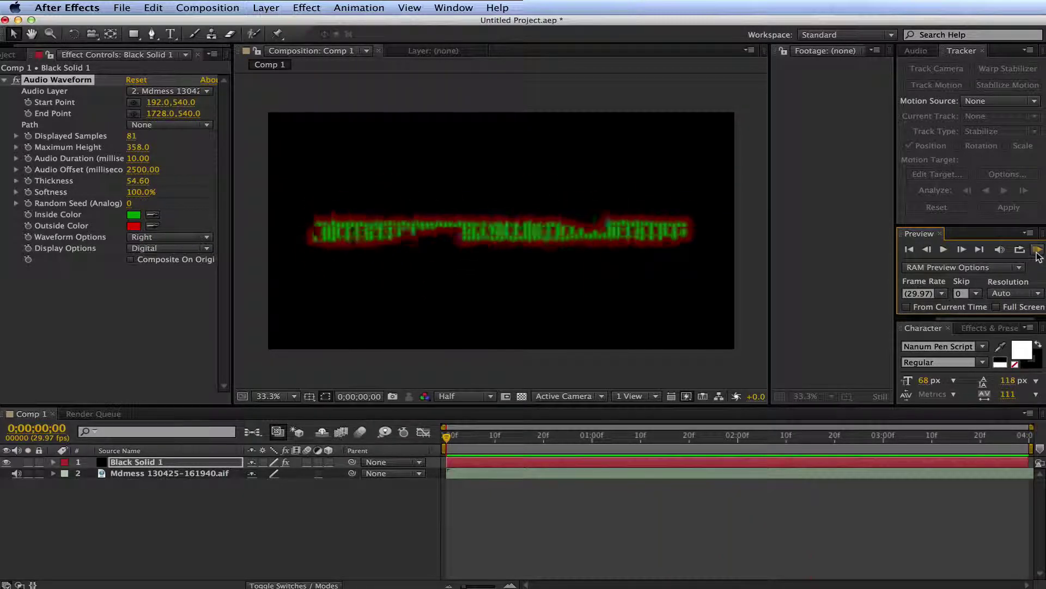
left_click(292, 151)
left_click(204, 248)
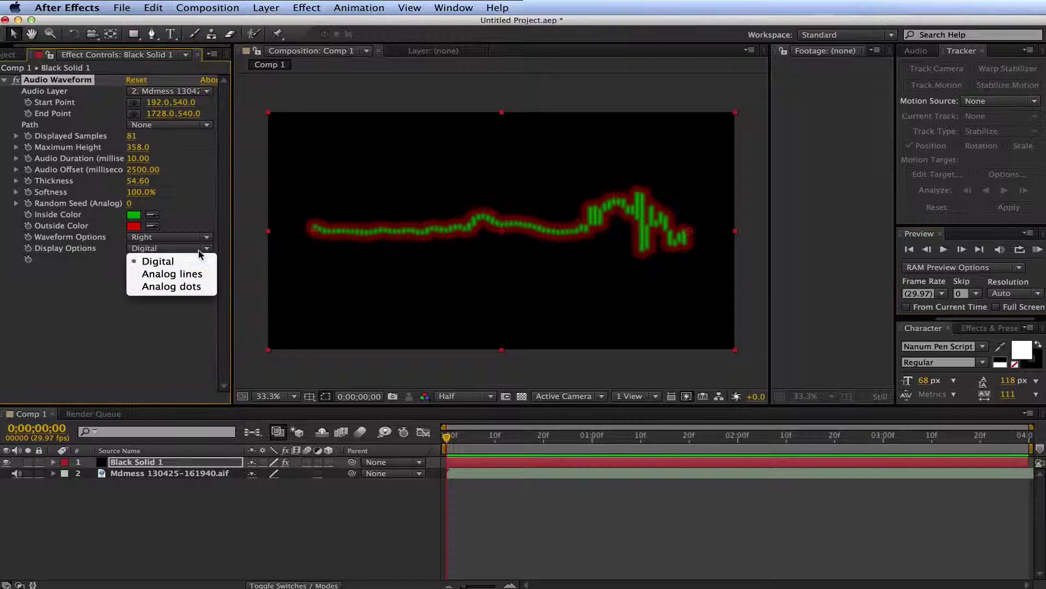
left_click(185, 287)
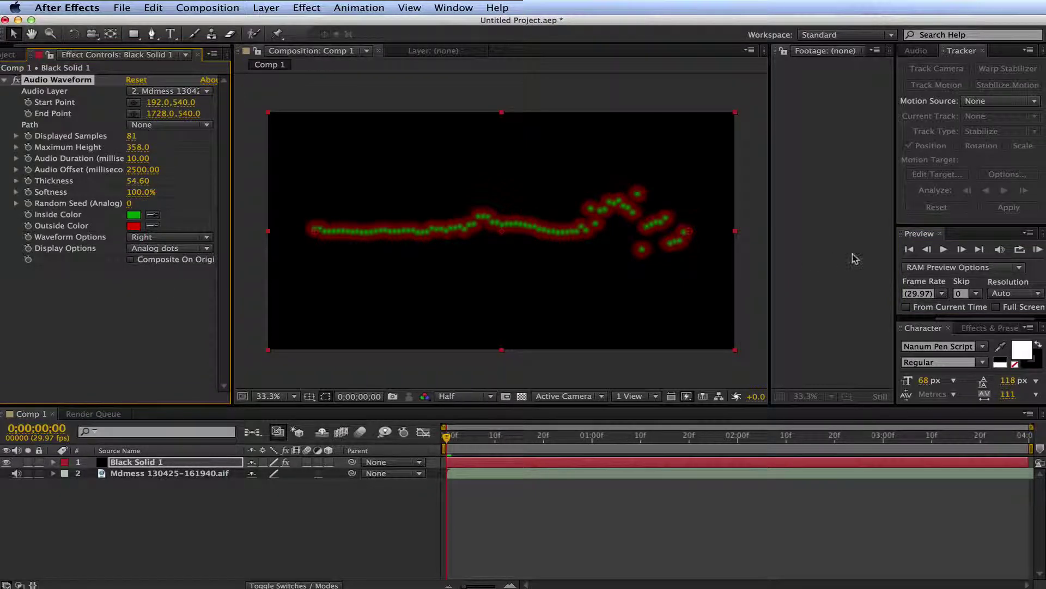
left_click(1033, 249)
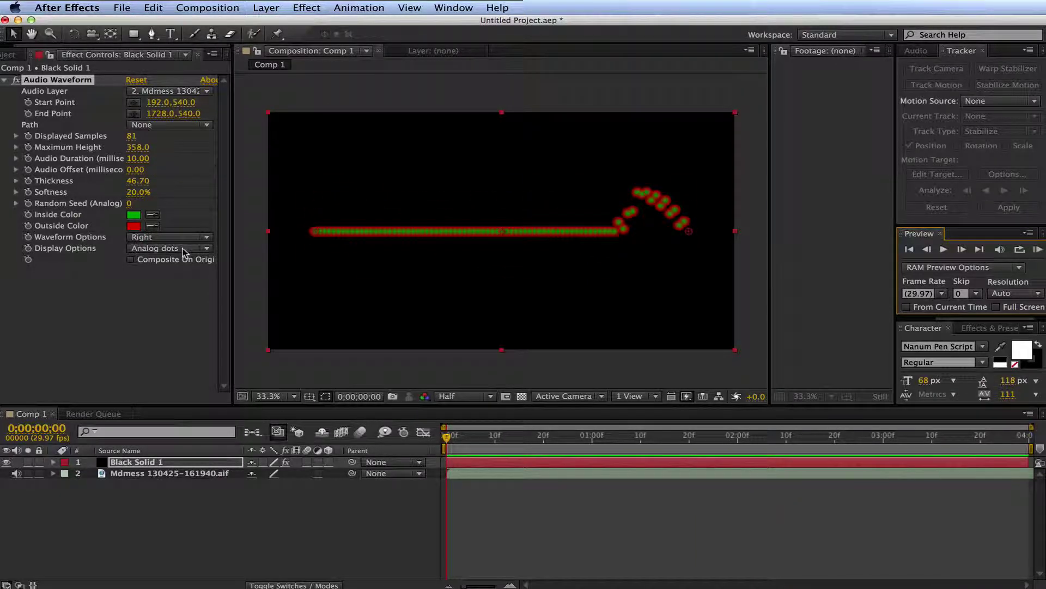
Settle on Analog lines for Display Options and preview the jagged green waveform
left_click(184, 250)
left_click(191, 264)
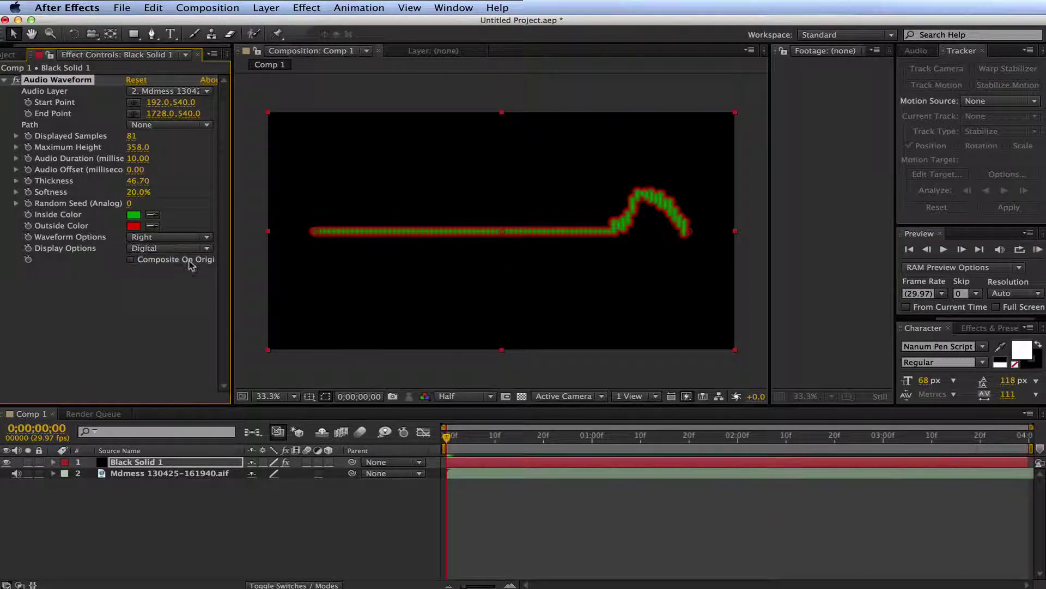
left_click(203, 251)
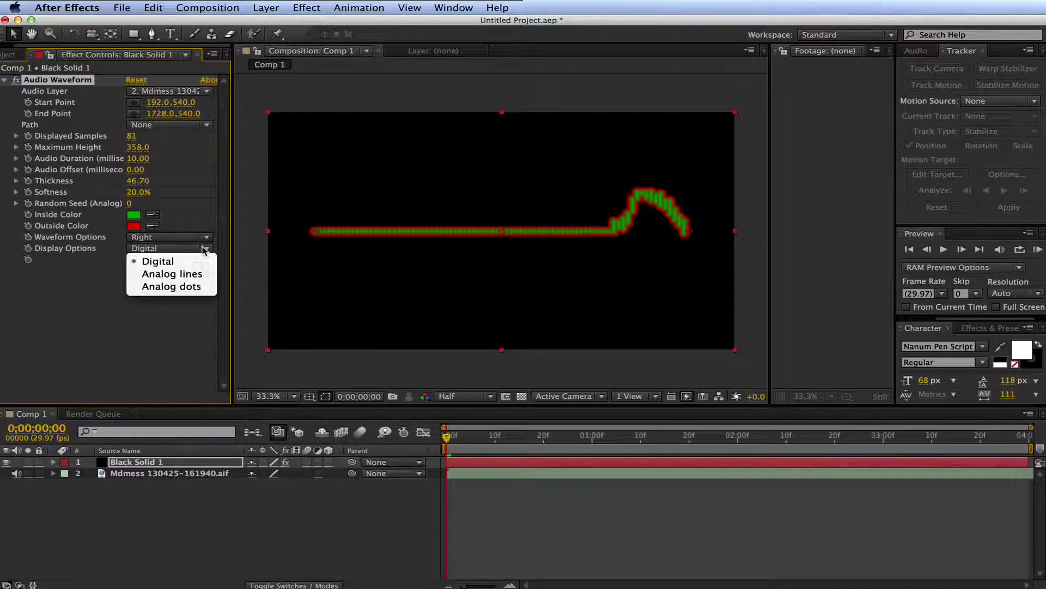
left_click(196, 275)
left_click(1037, 251)
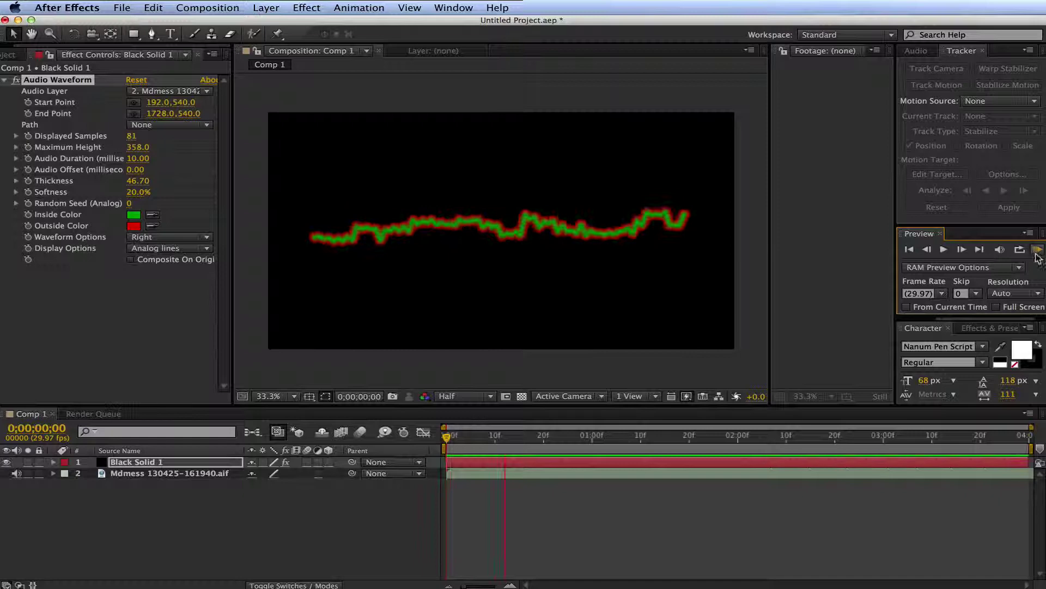
Stop the preview, move the playhead to 0;00;00;06, and open the Effect menu
left_click(441, 436)
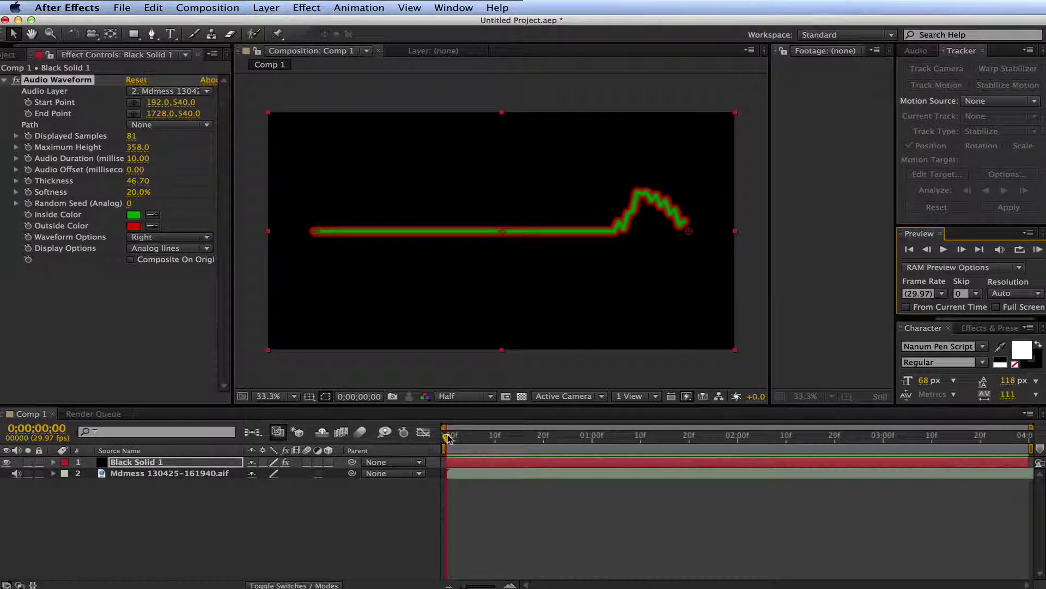
left_click_drag(448, 438, 475, 439)
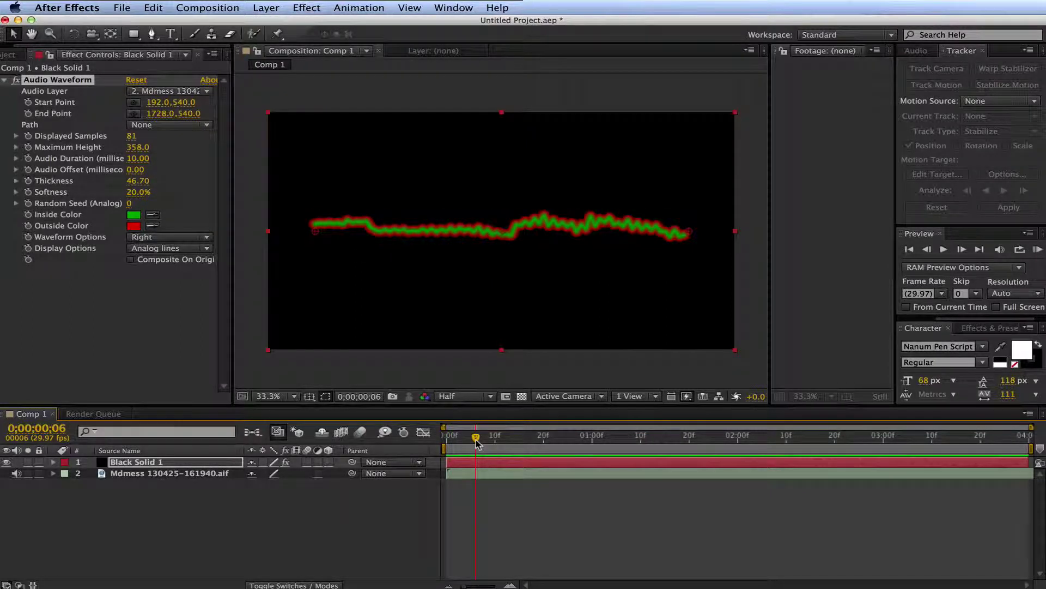
left_click(305, 9)
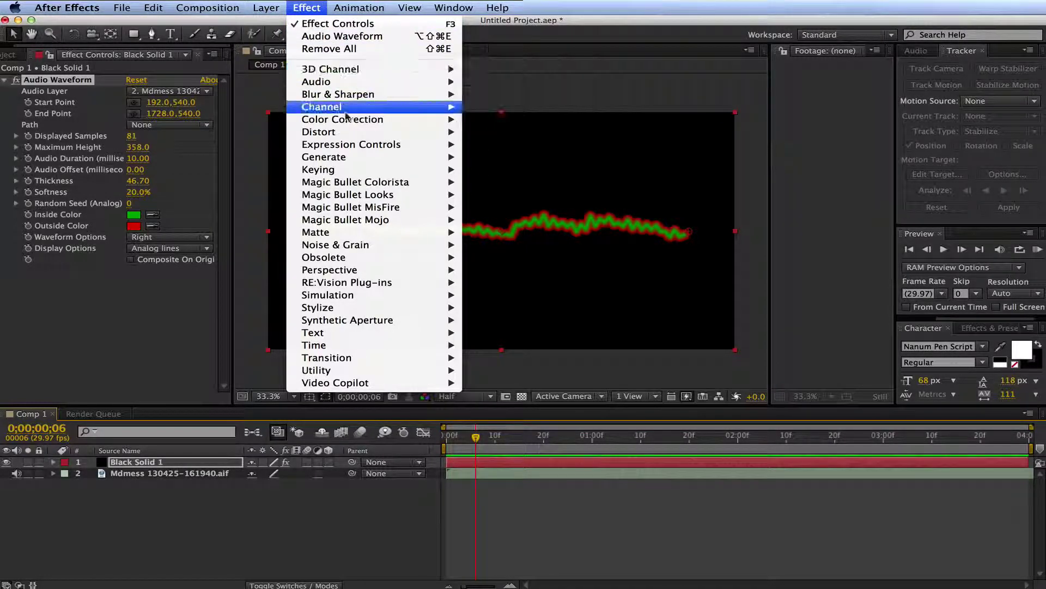
Apply CC Light Burst 2.5 to the waveform, set preview resolution to Quarter, and preview it
mouse_move(342, 158)
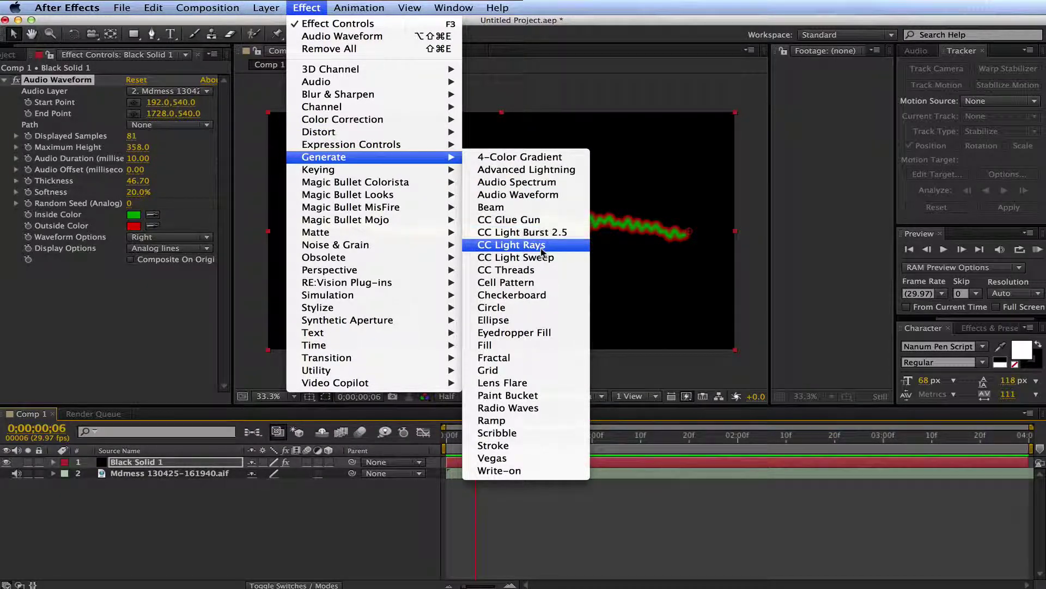
left_click(545, 233)
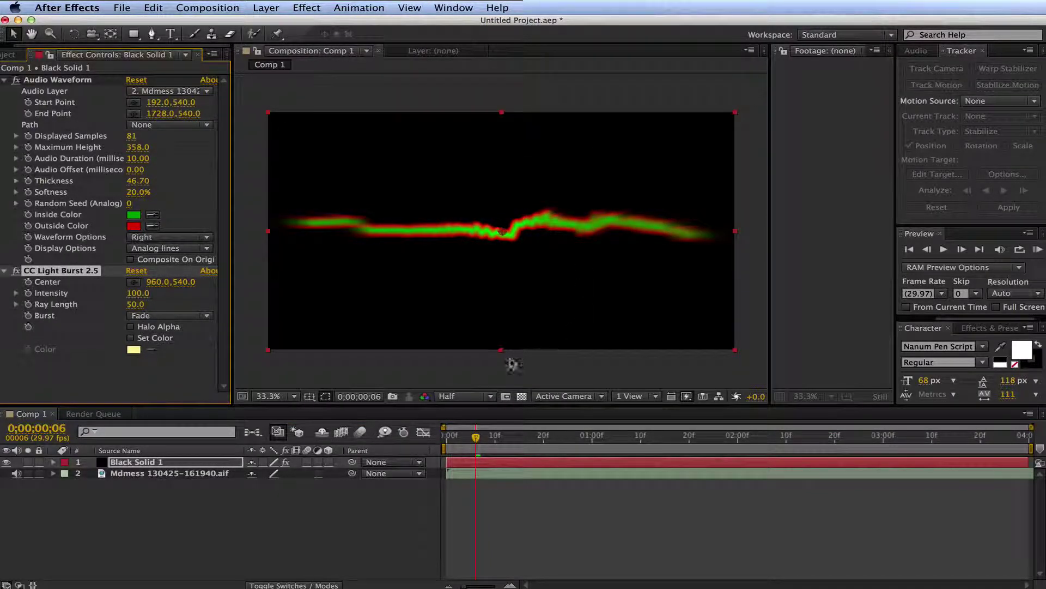
left_click(464, 396)
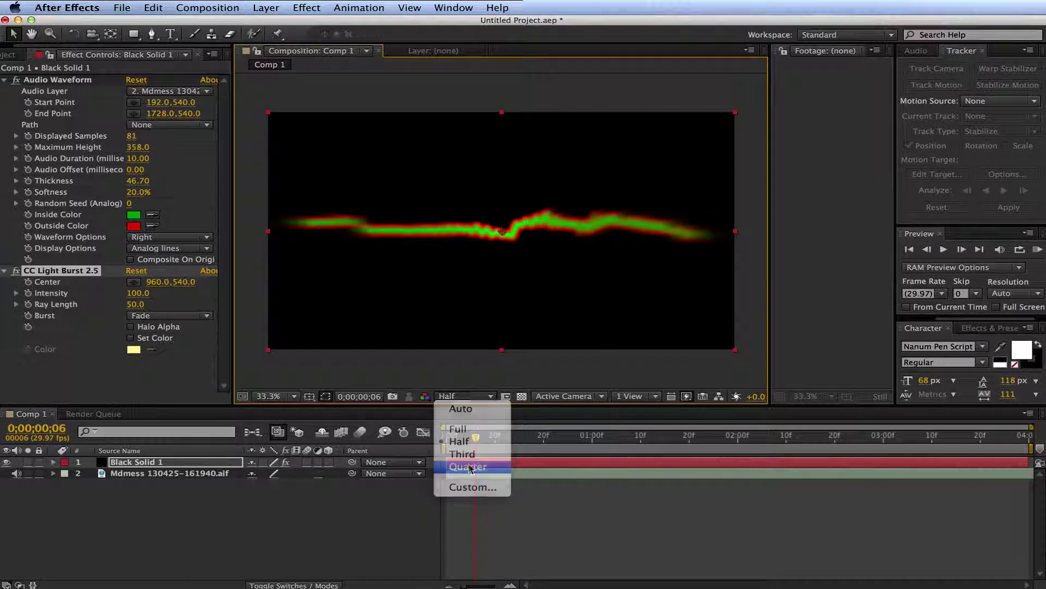
left_click(469, 467)
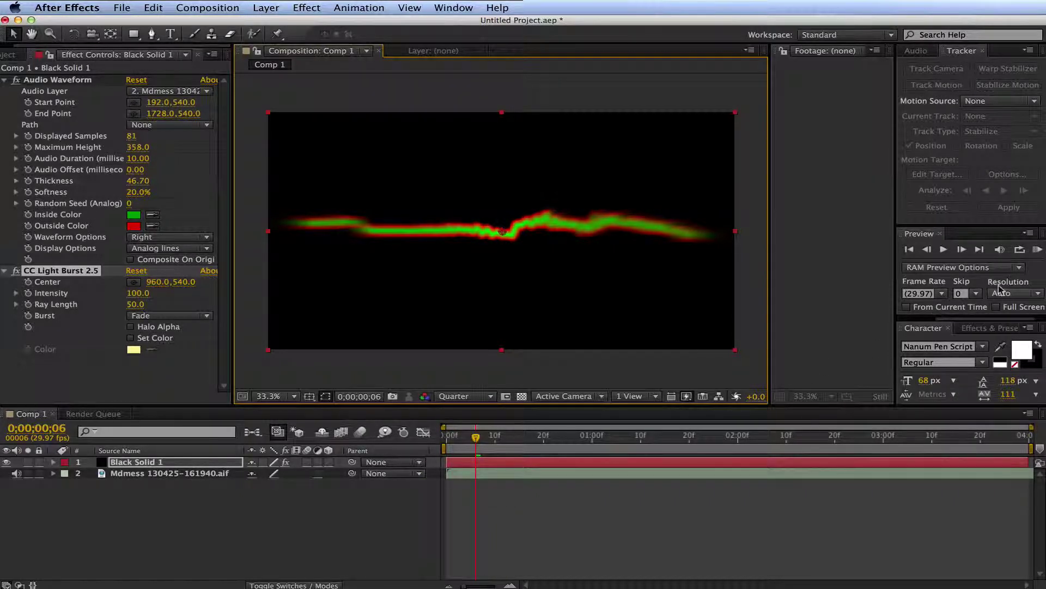
left_click(1034, 249)
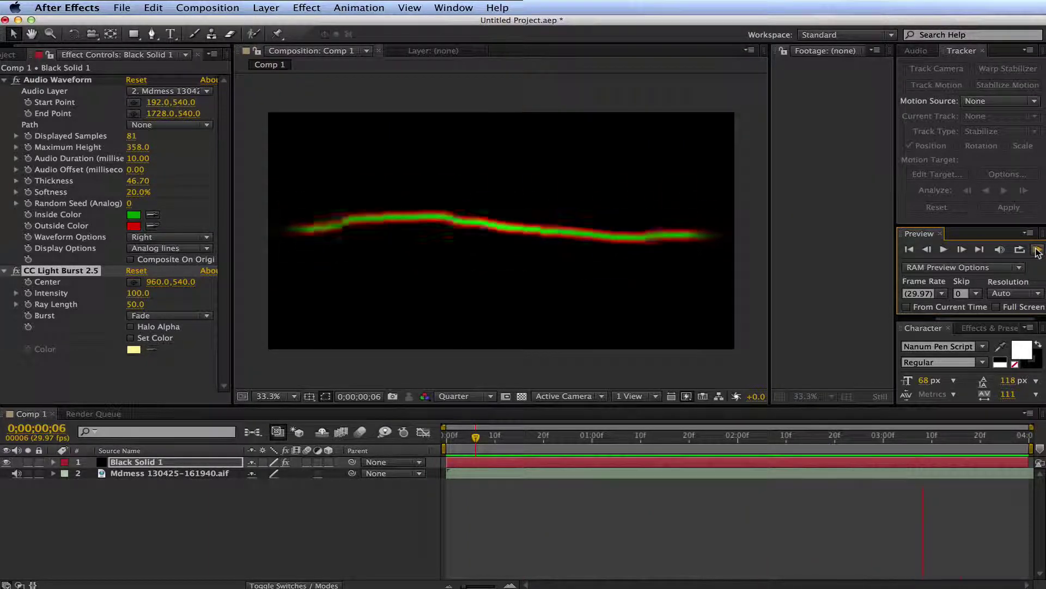
left_click(469, 430)
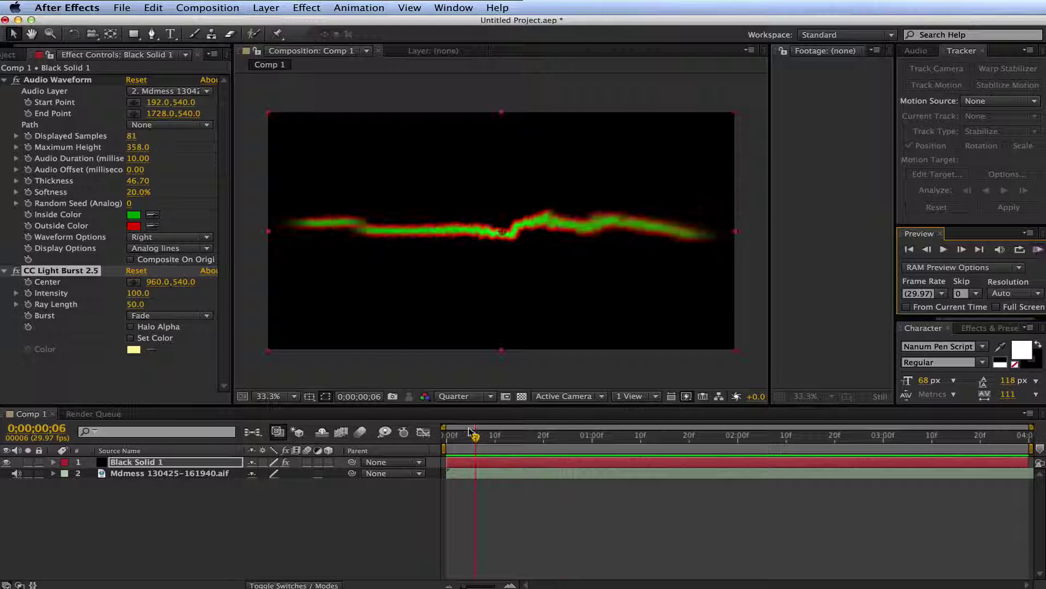
Move to a later frame and raise the CC Light Burst Intensity
left_click_drag(475, 441, 554, 446)
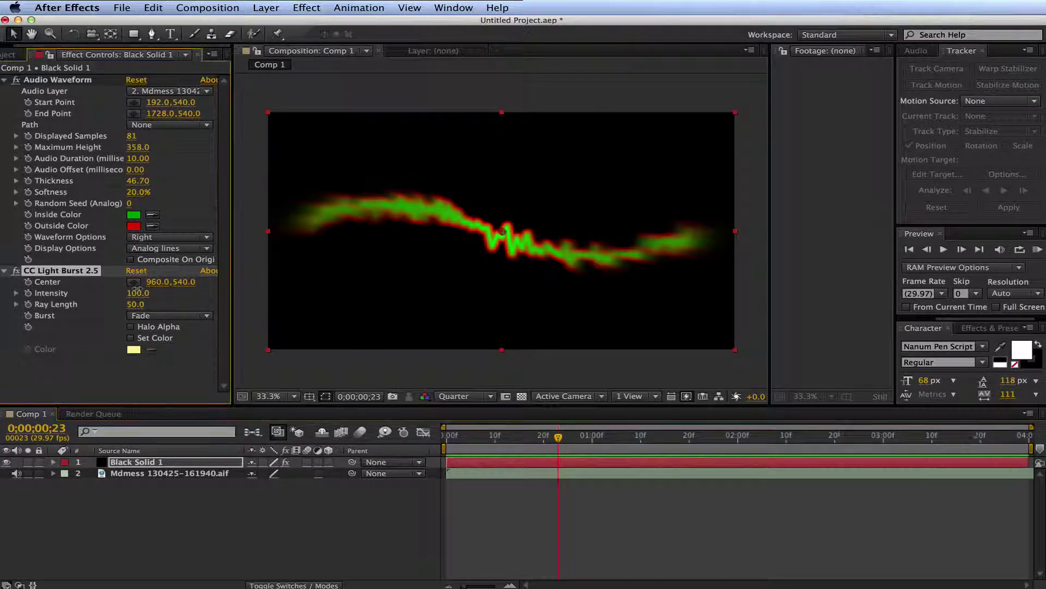
left_click_drag(139, 294, 183, 294)
left_click_drag(325, 307, 558, 436)
Set Burst to Straight after trying Center, enable Halo Alpha, and preview the result
left_click(163, 315)
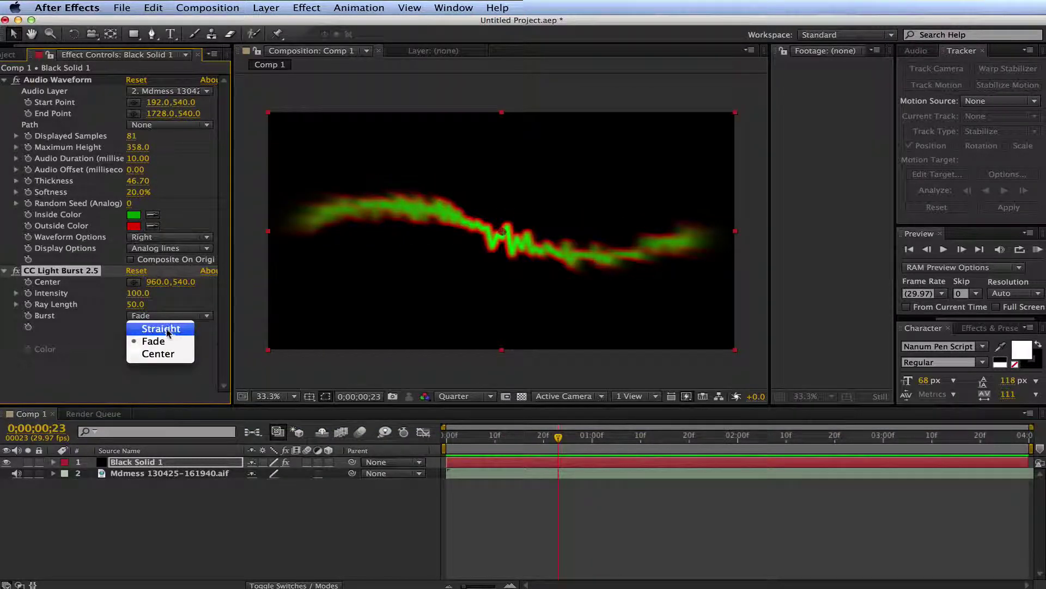
left_click(167, 326)
left_click(174, 316)
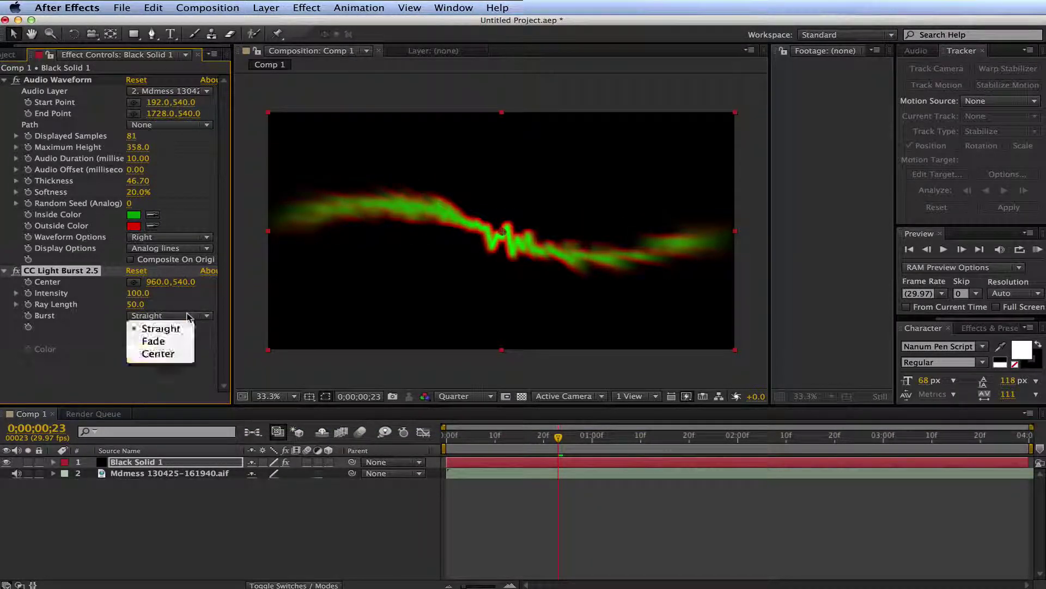
left_click(168, 354)
left_click(189, 316)
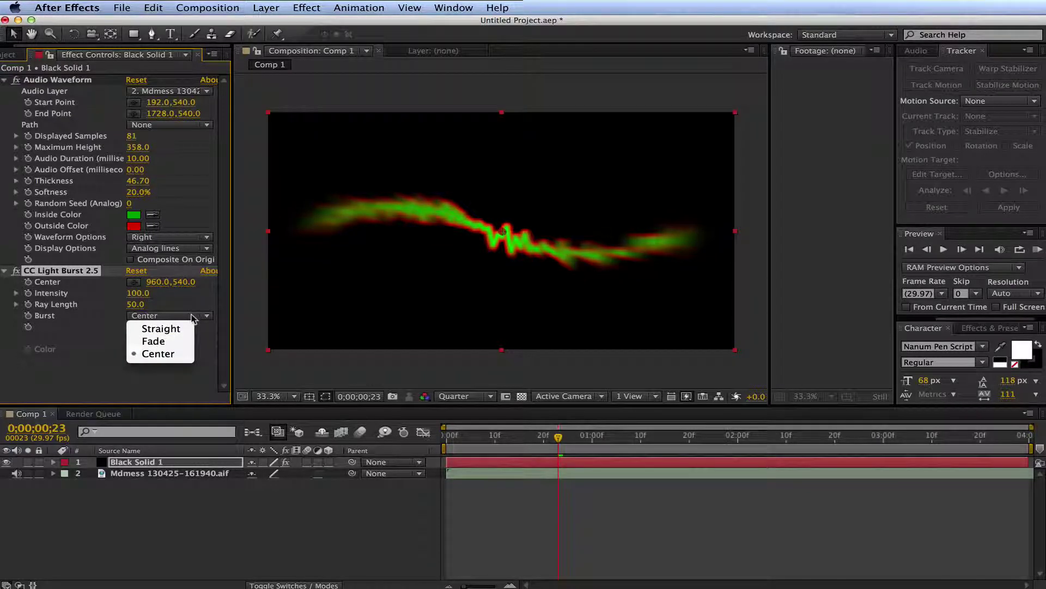
left_click(182, 327)
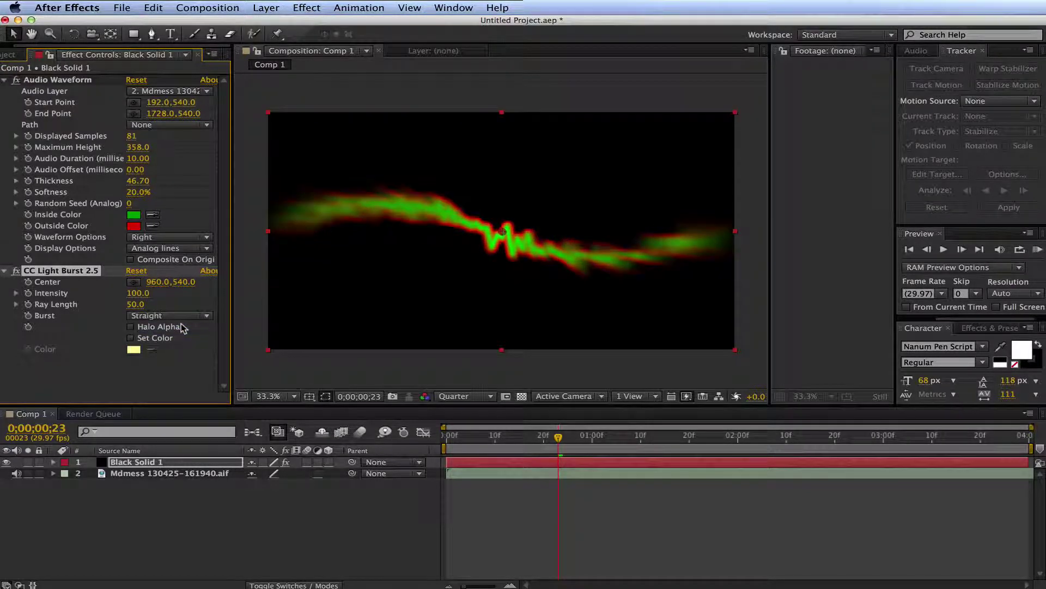
left_click(131, 327)
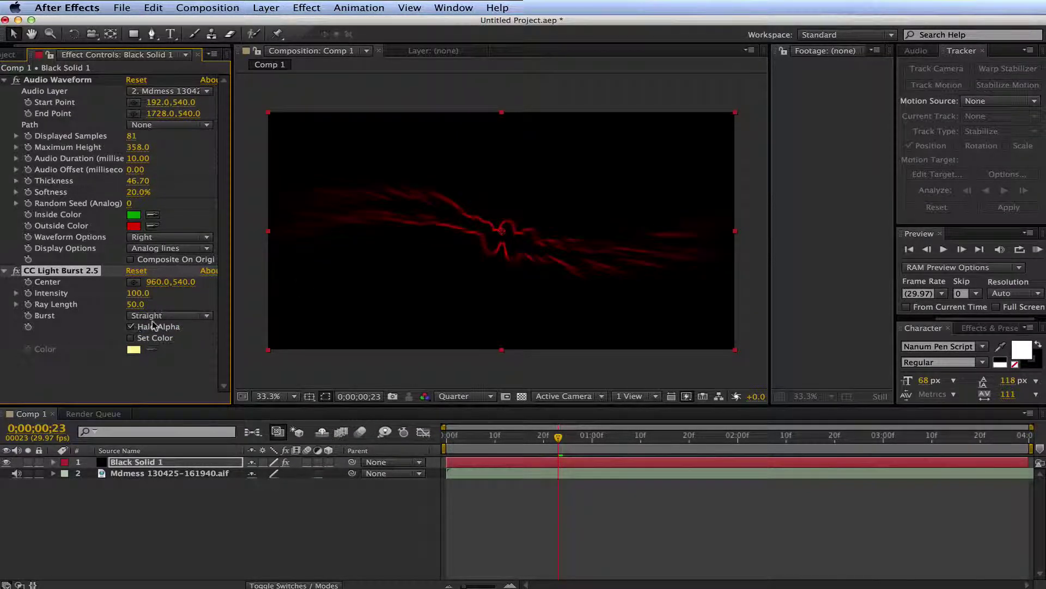
left_click(1031, 249)
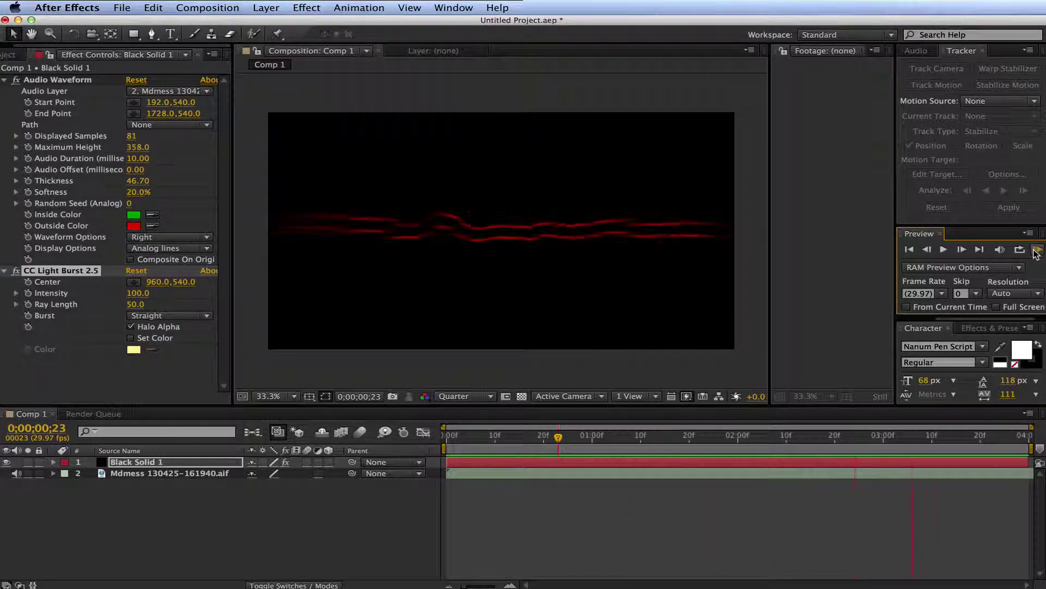
Raise the light burst Intensity to 400, turn Halo Alpha off, and preview the brighter burst
left_click(134, 282)
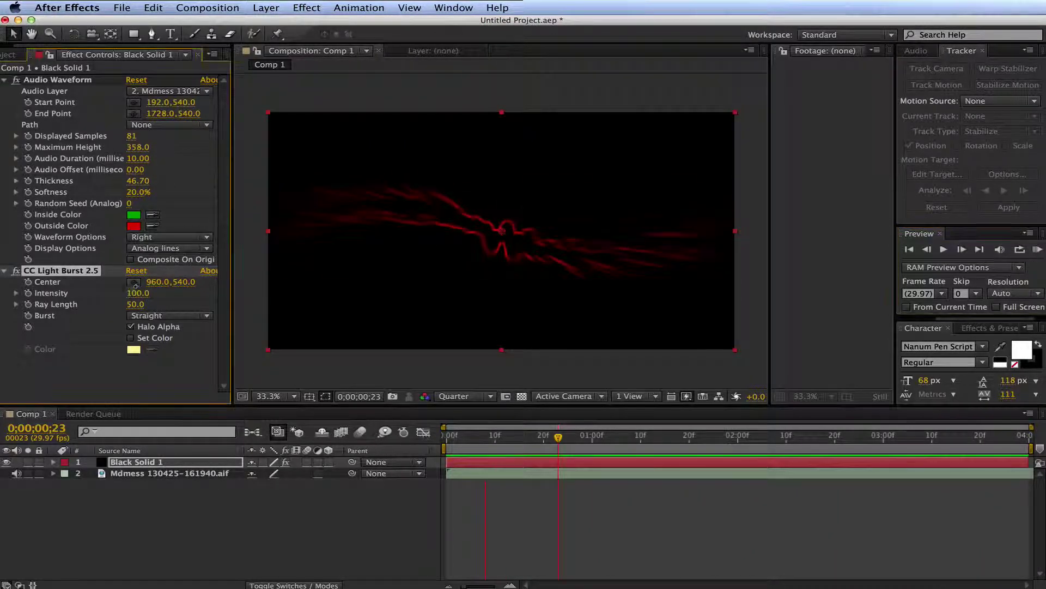
left_click_drag(137, 293, 156, 290)
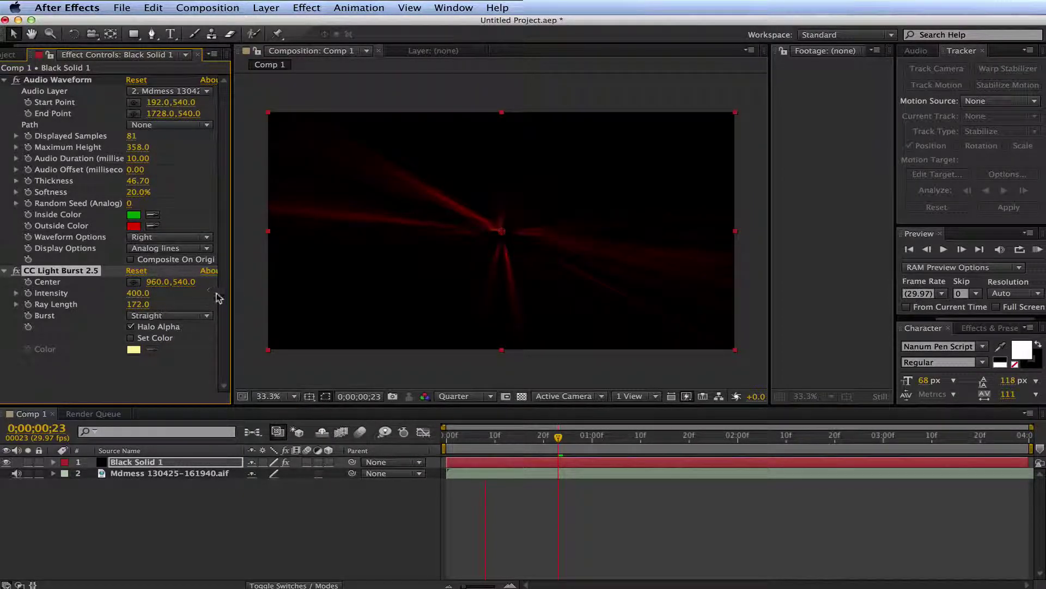
left_click(131, 327)
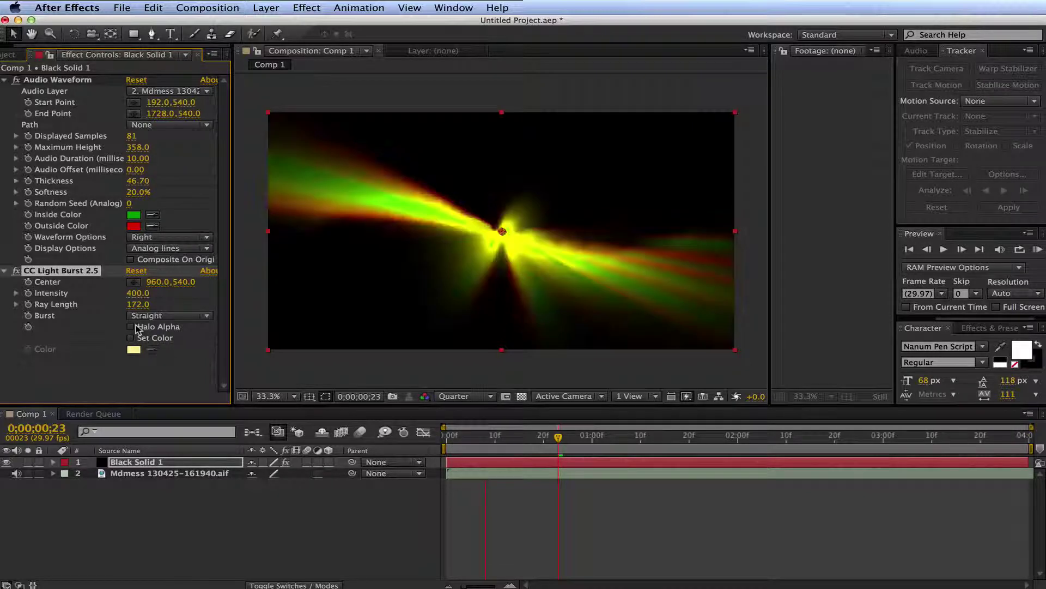
left_click(1037, 249)
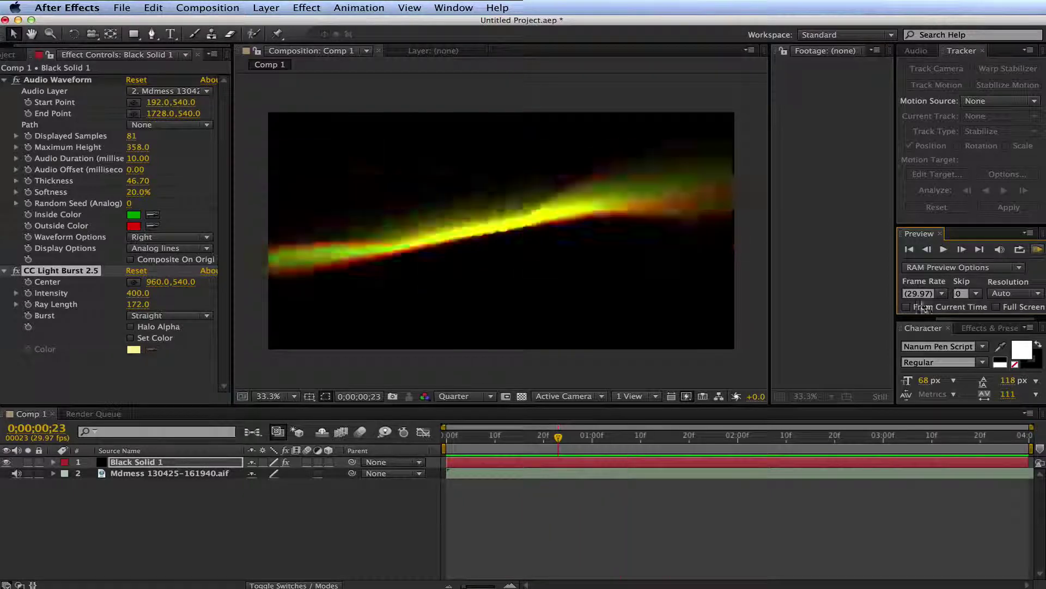
left_click(11, 473)
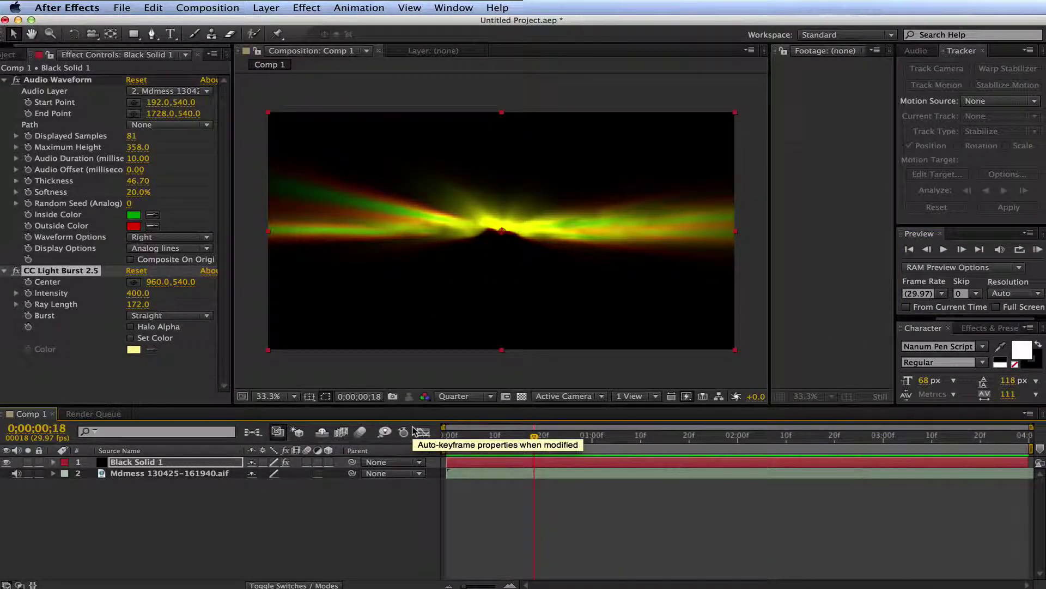
Expand the Black Solid 1 layer and show only its Scale property
left_click(1037, 250)
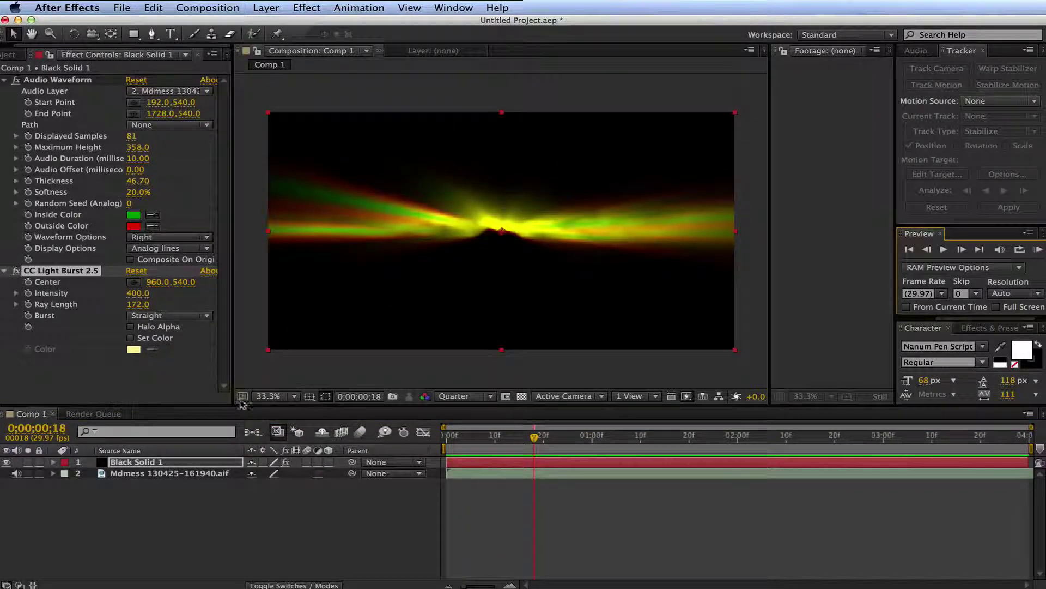
left_click(53, 462)
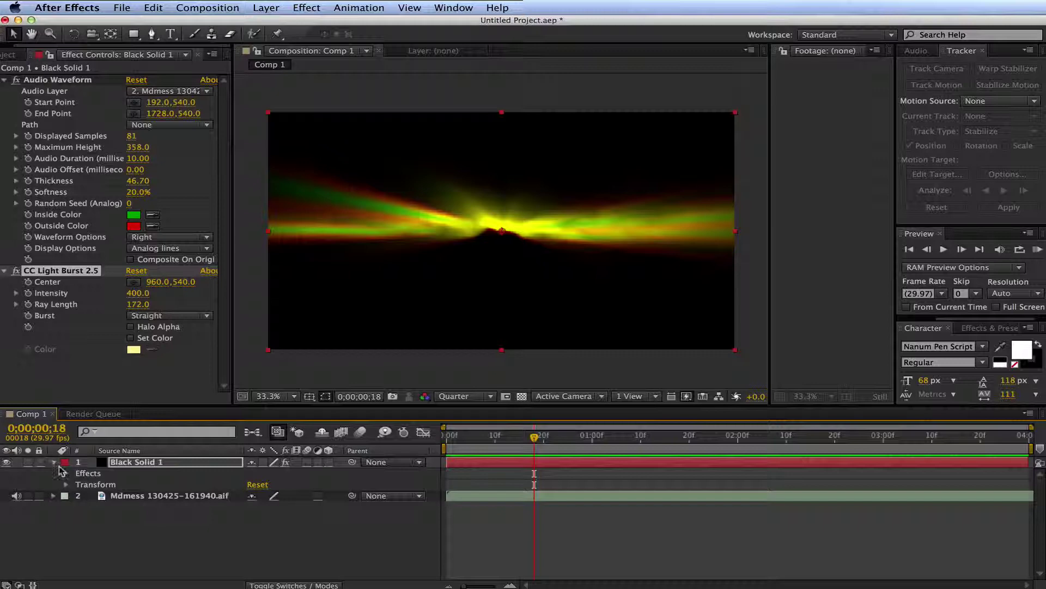
key("s")
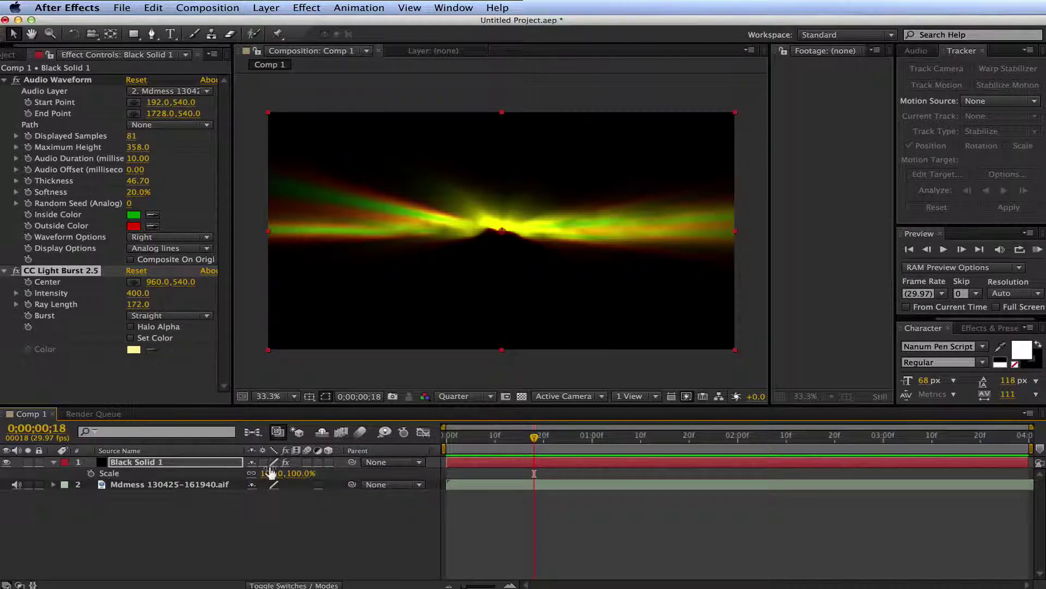
left_click_drag(270, 472, 396, 470)
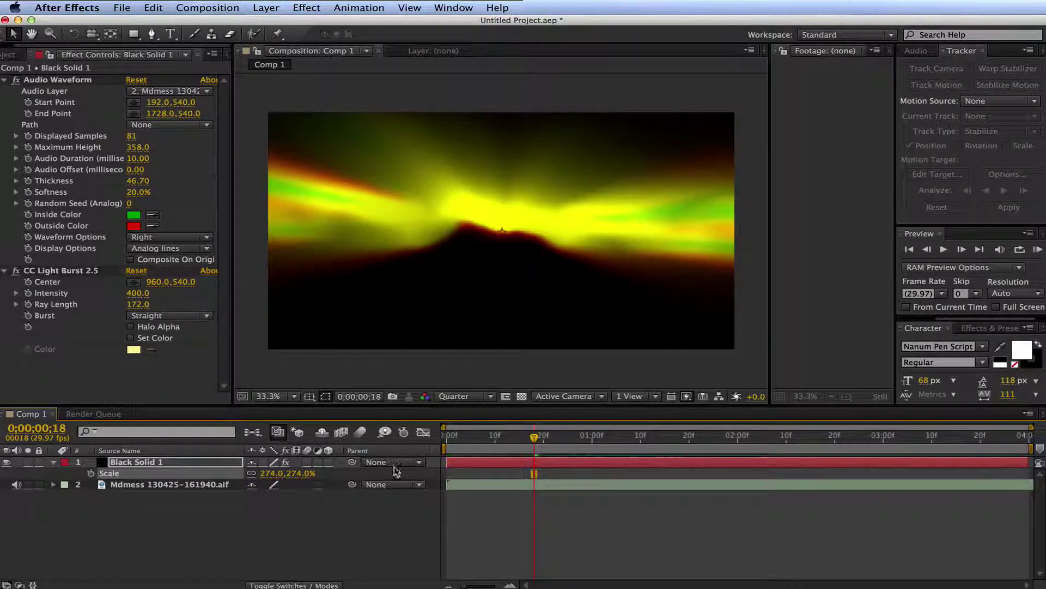
left_click_drag(668, 234, 654, 203)
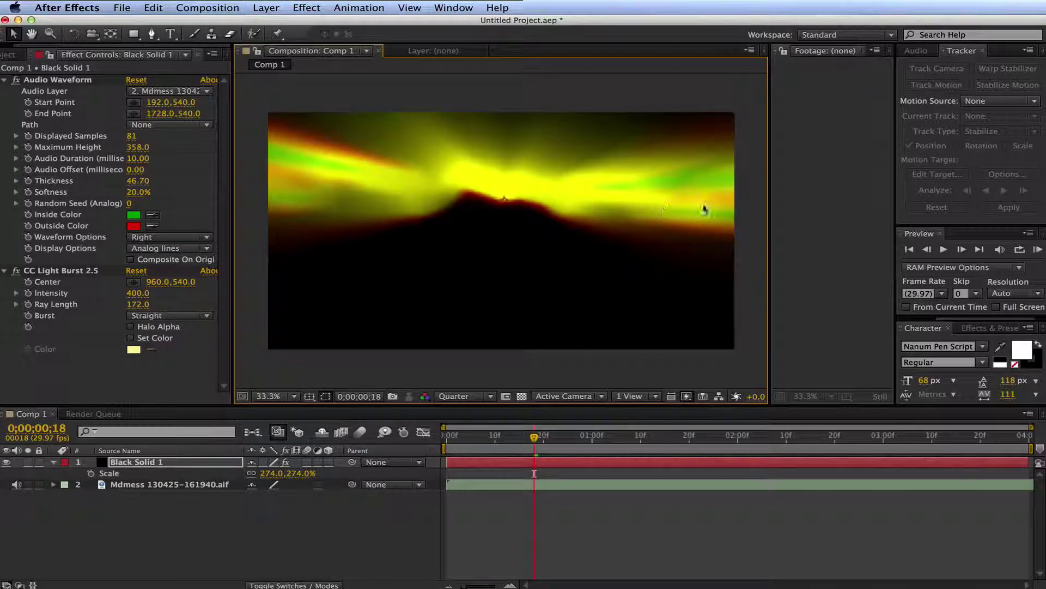
left_click(1037, 249)
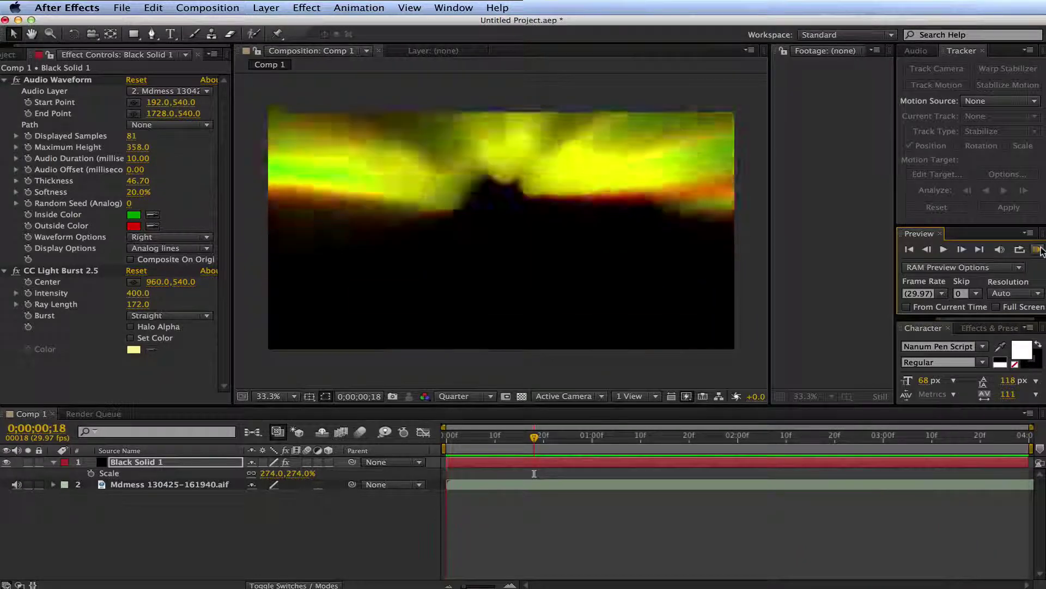
key("space")
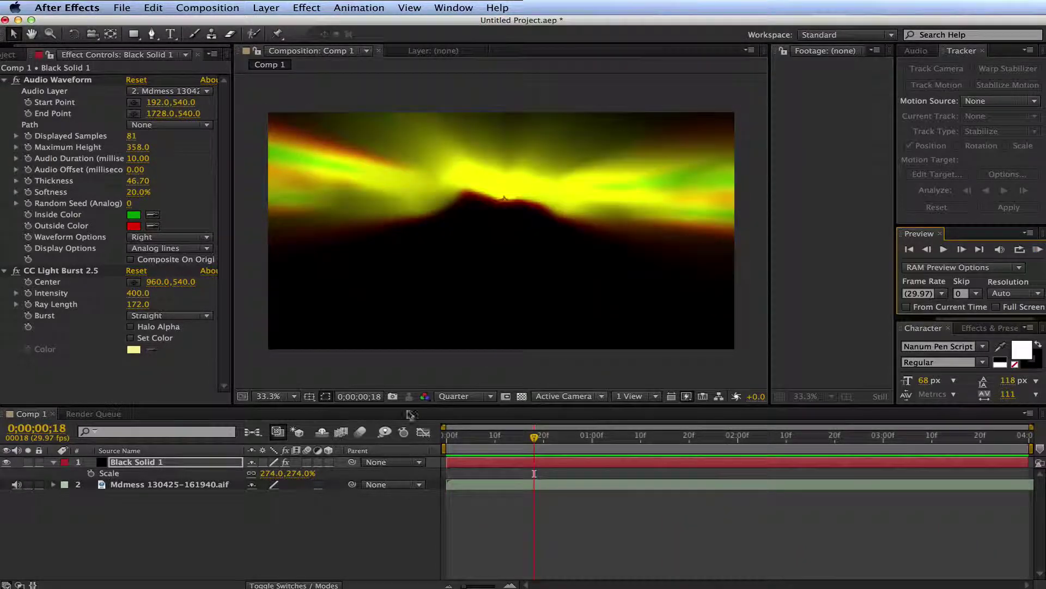
left_click(272, 474)
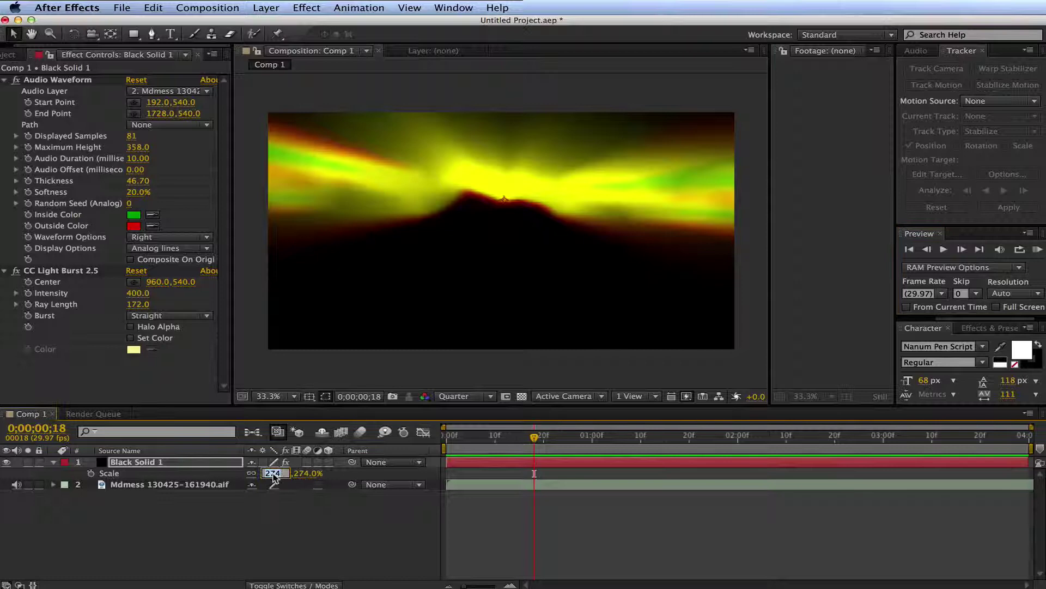
type("100")
key("Return")
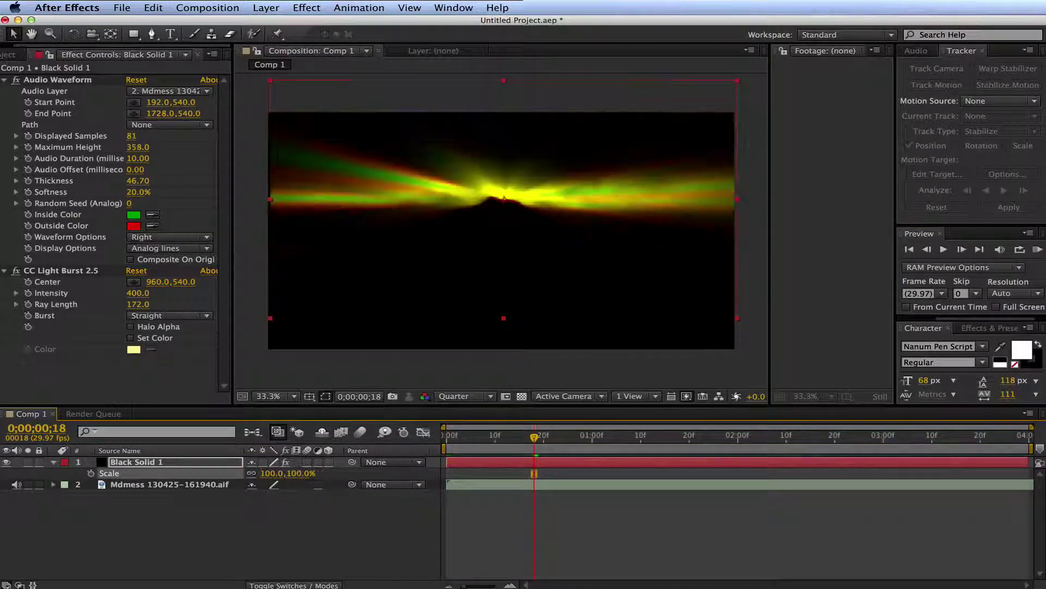
left_click_drag(456, 149, 454, 181)
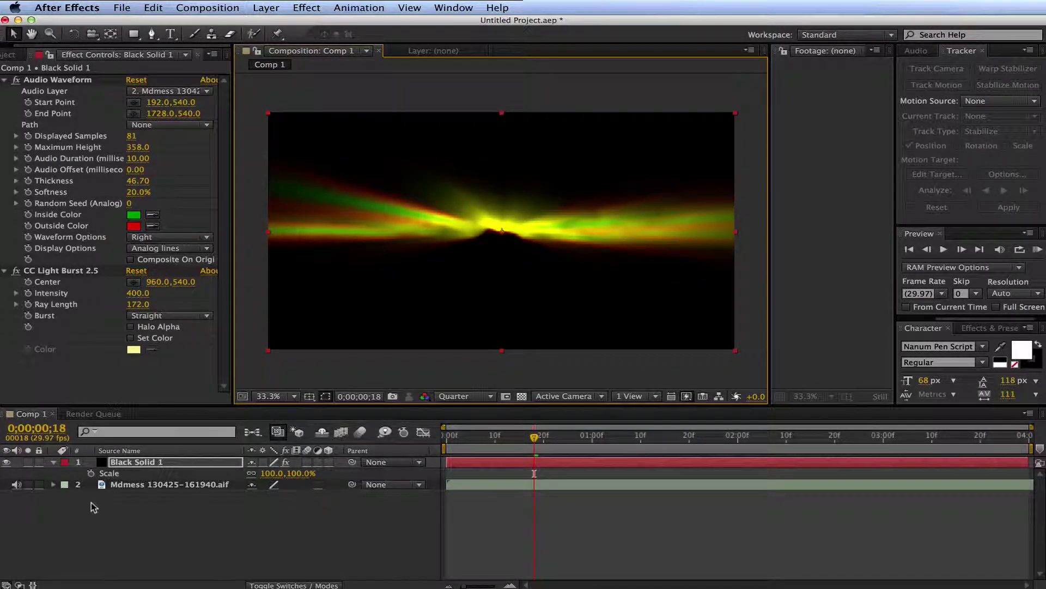
left_click(18, 485)
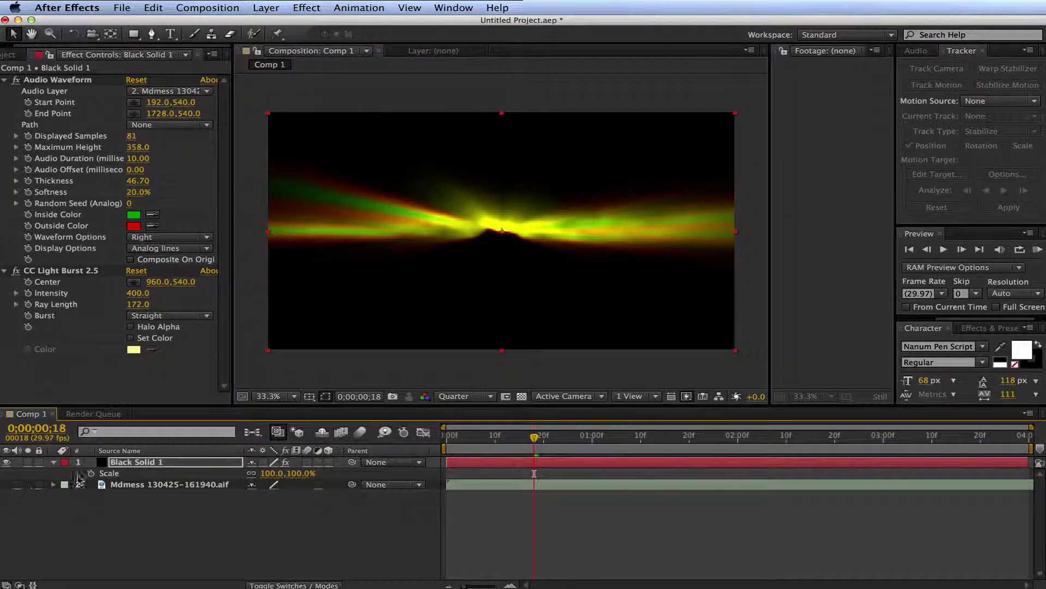
left_click(1039, 251)
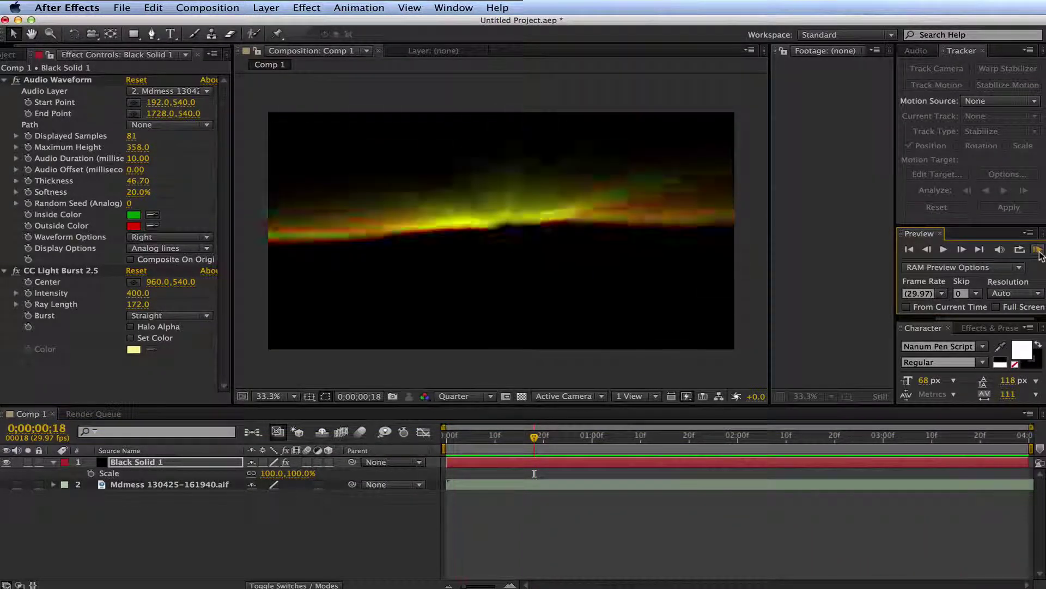
left_click(1038, 251)
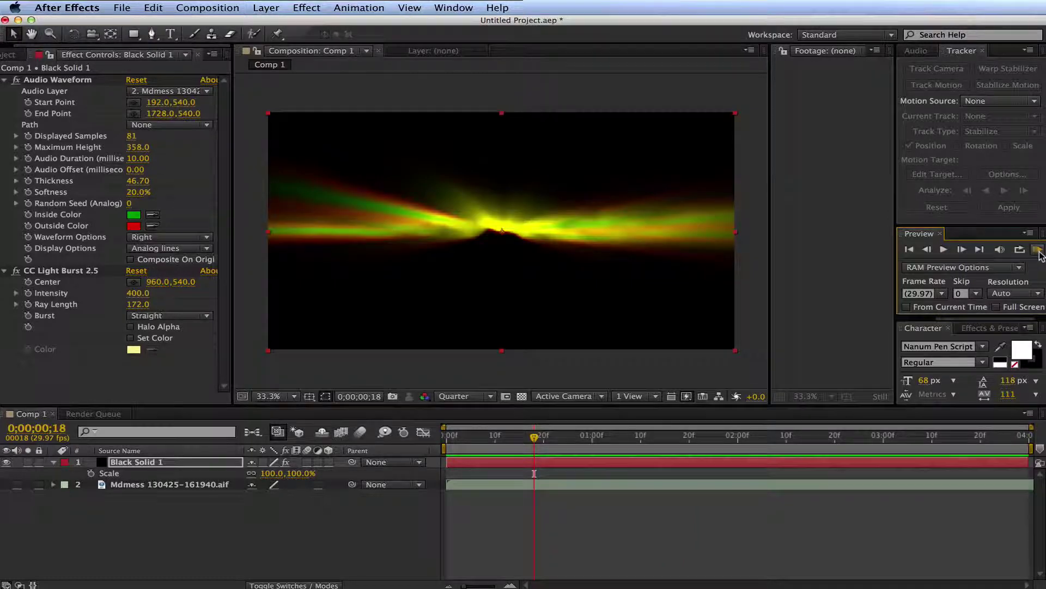
left_click(18, 484)
Apply the CC Bubbles effect to Black Solid 1
left_click(307, 7)
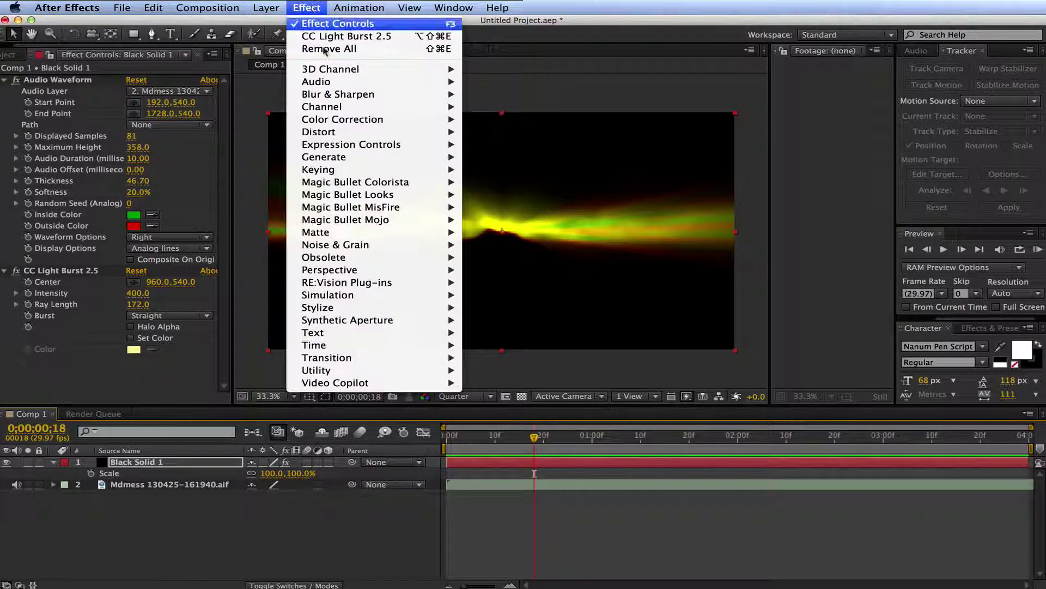
mouse_move(380, 296)
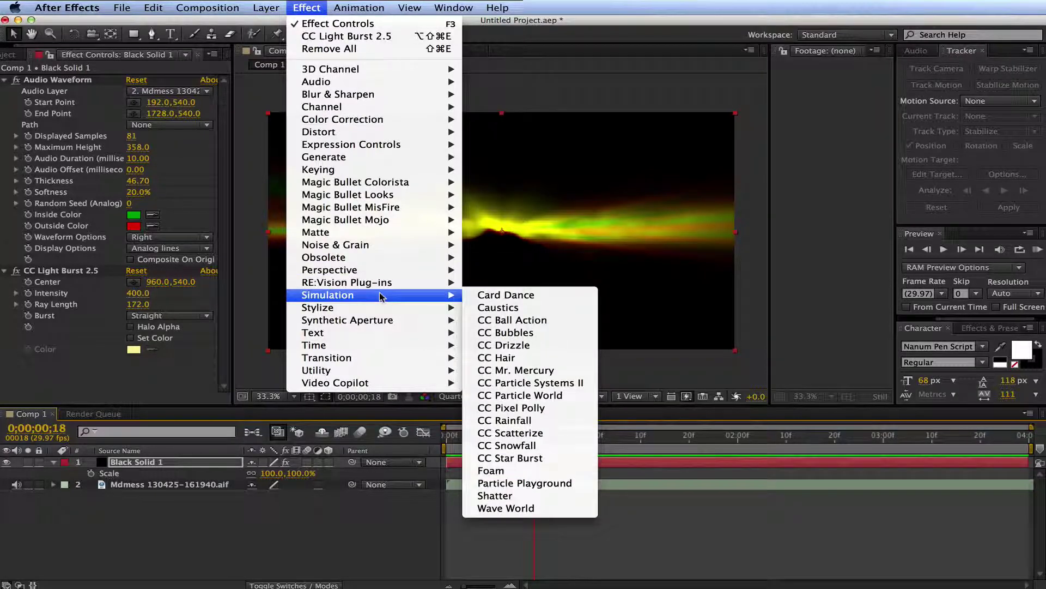
left_click(516, 334)
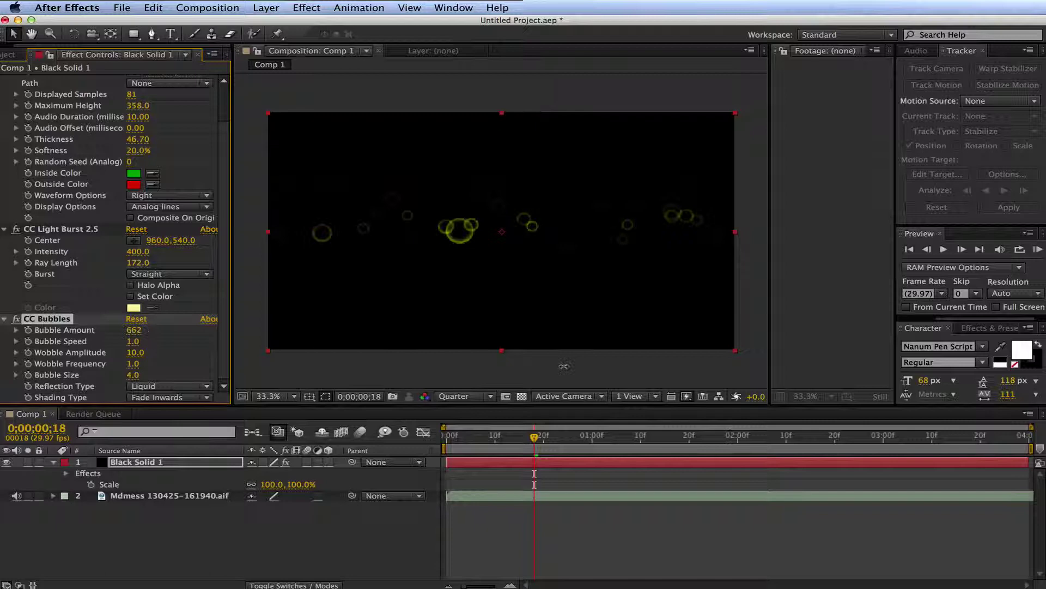
Set Bubble Amount 1318, Speed 3.5, Wobble 21.9/2.5, Size 14, and preview the bubbles
left_click_drag(145, 330, 229, 330)
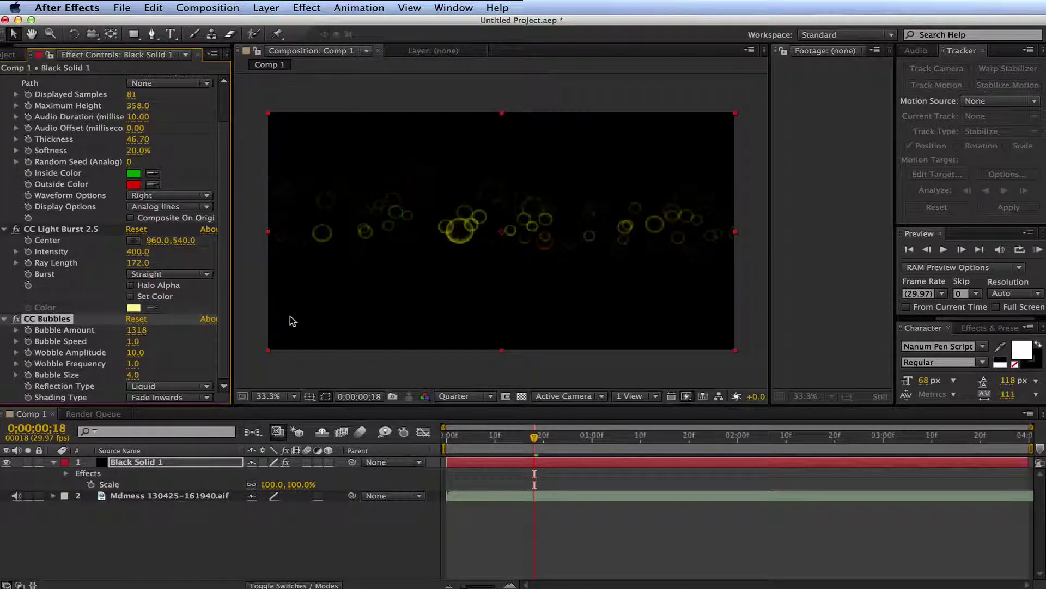
left_click_drag(132, 341, 307, 337)
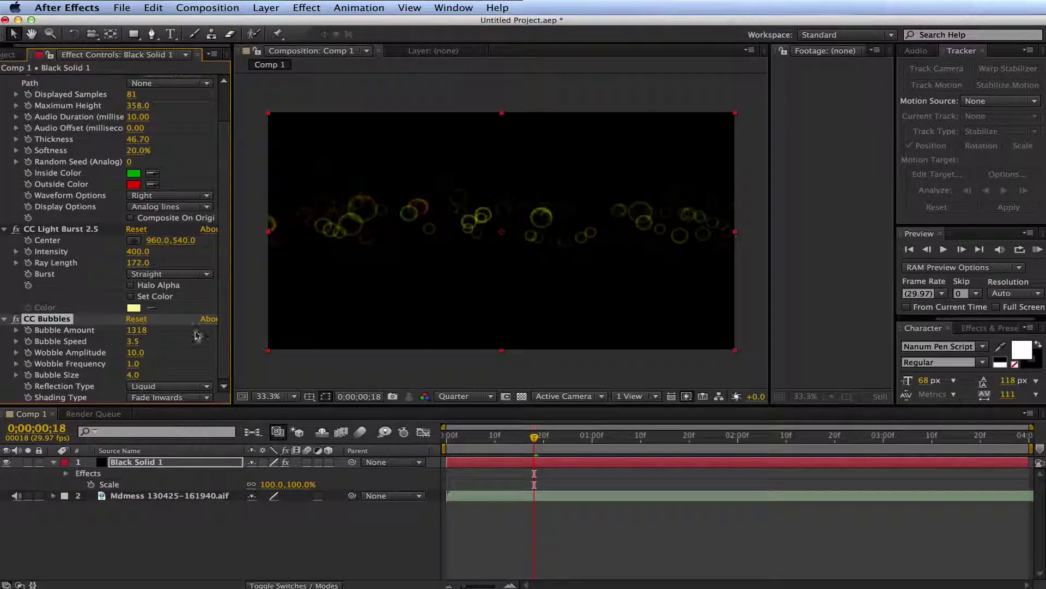
left_click_drag(135, 352, 143, 353)
left_click_drag(132, 363, 141, 363)
left_click_drag(132, 375, 196, 374)
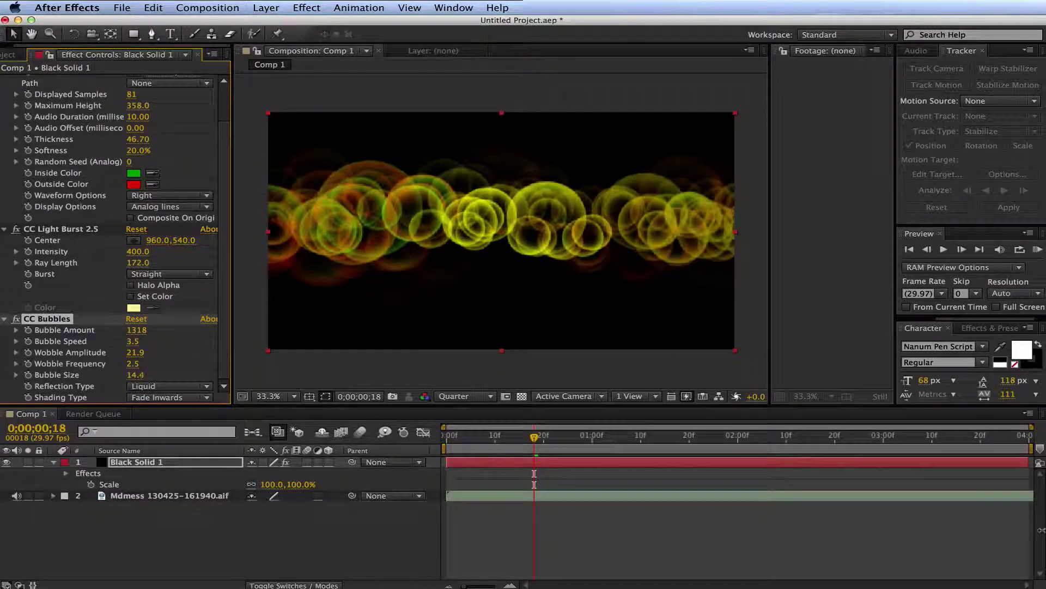
left_click(1039, 252)
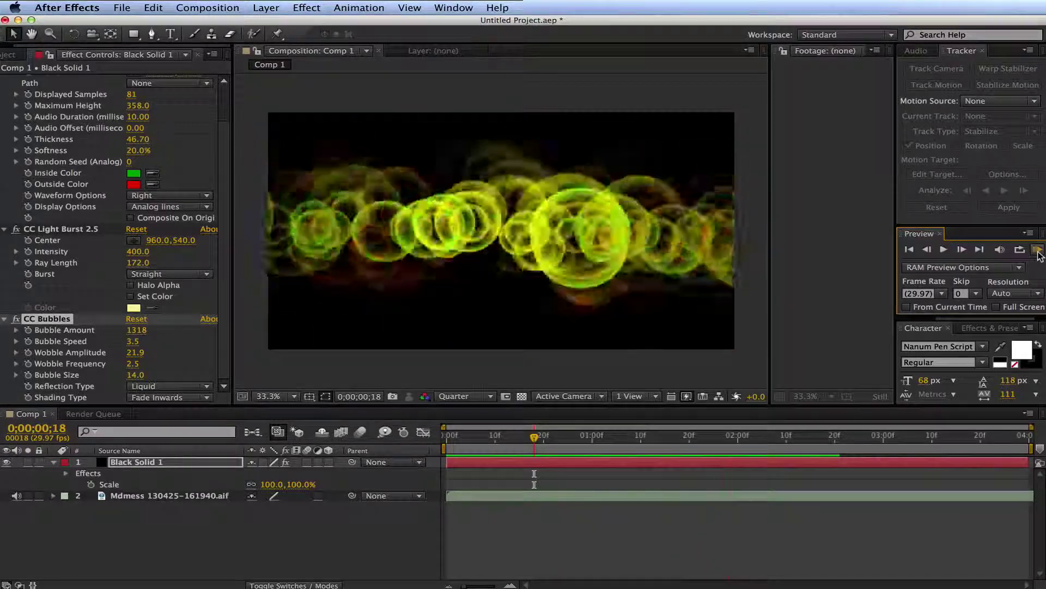
left_click(190, 327)
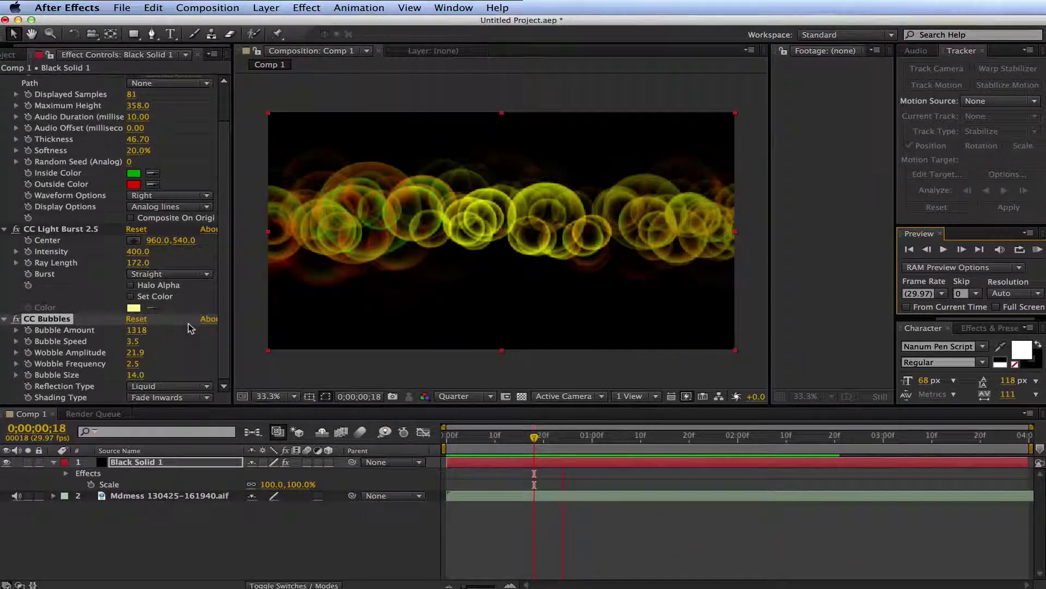
Set the bubbles' Reflection Type to Metal and preview them
left_click(205, 387)
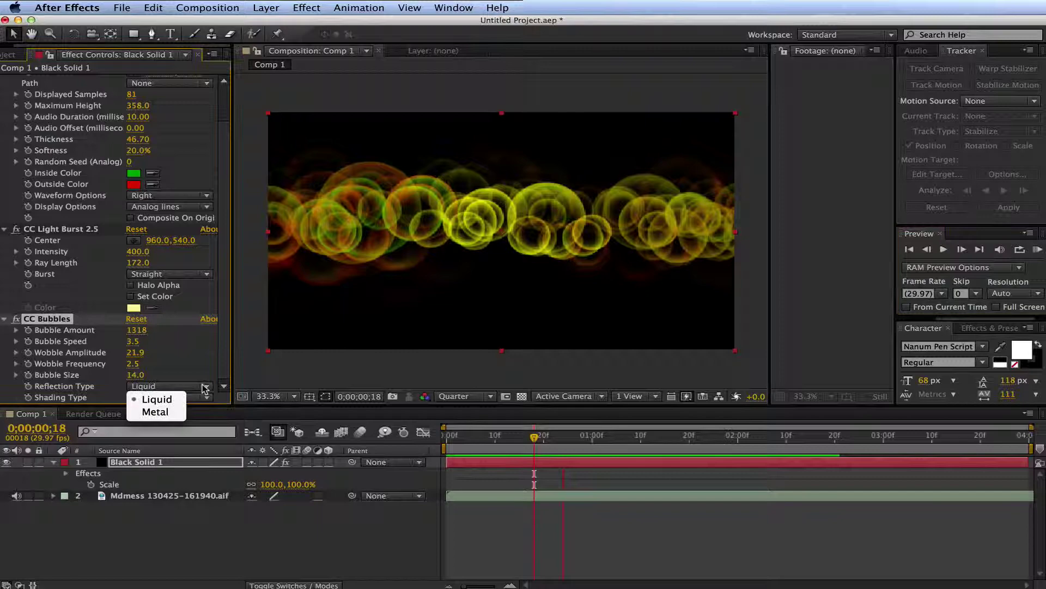
left_click(158, 412)
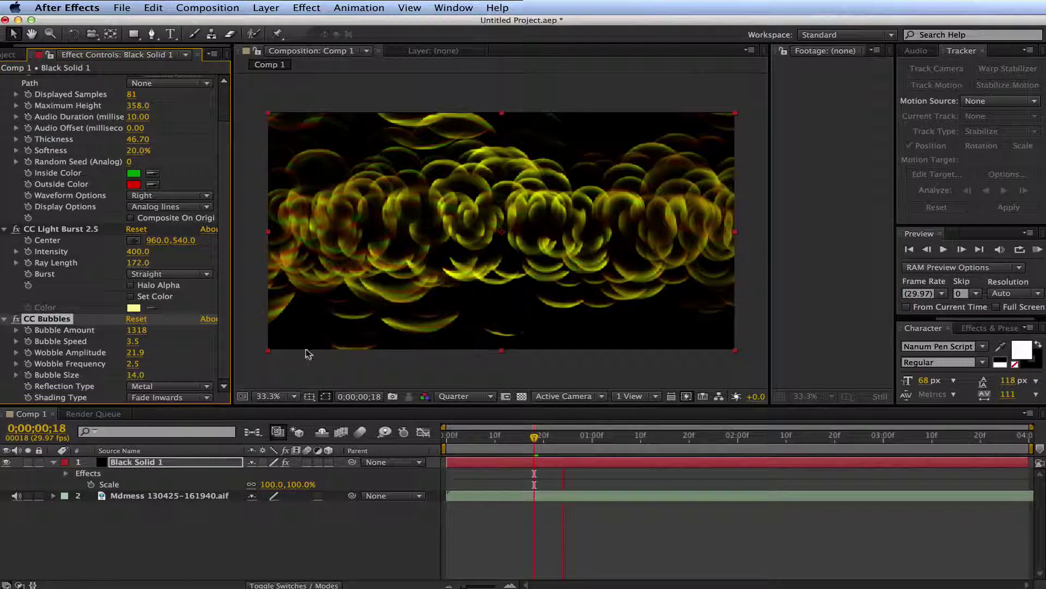
left_click(1038, 249)
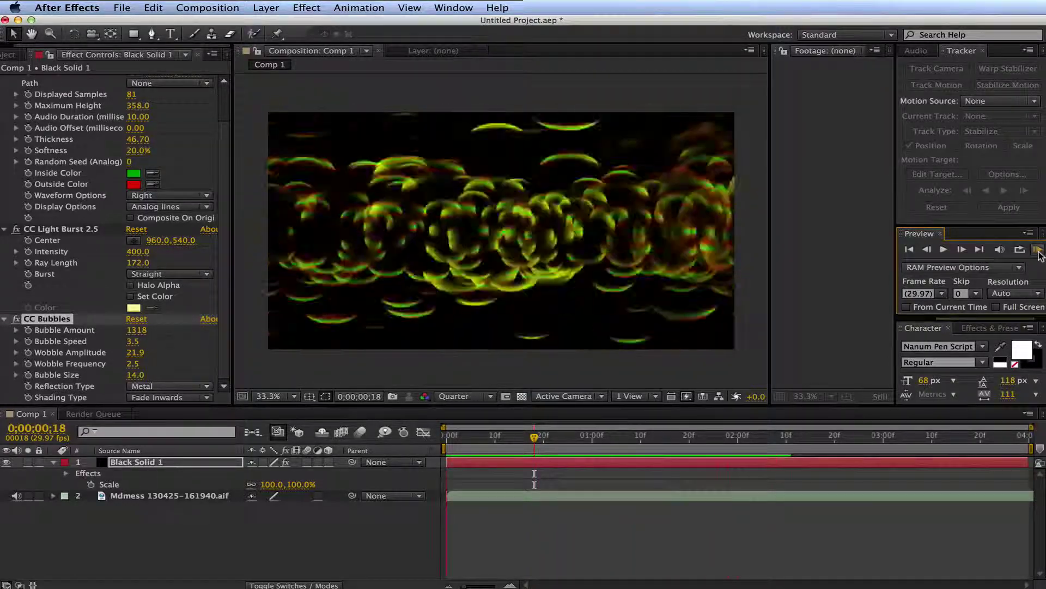
left_click(1038, 250)
Switch Shading Type to Lighten and raise Bubble Speed to 4.6
left_click(204, 397)
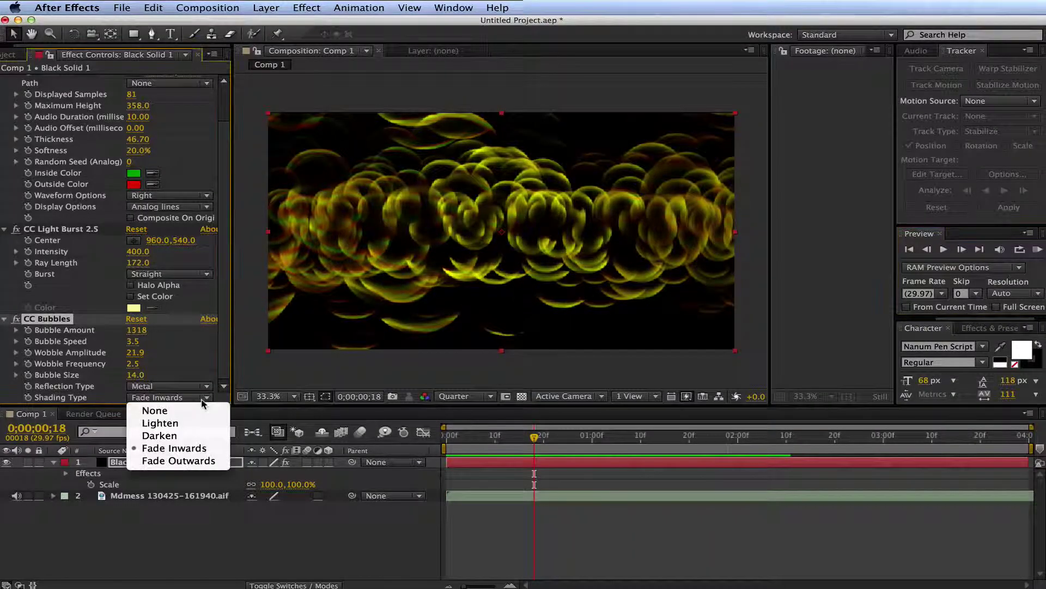
left_click(160, 424)
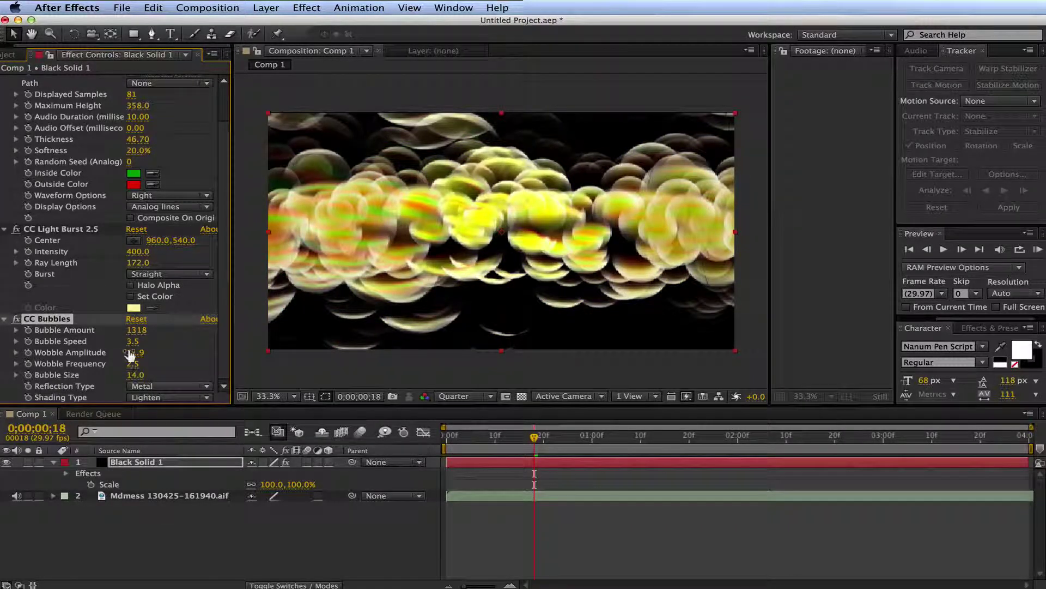
left_click_drag(131, 337, 197, 333)
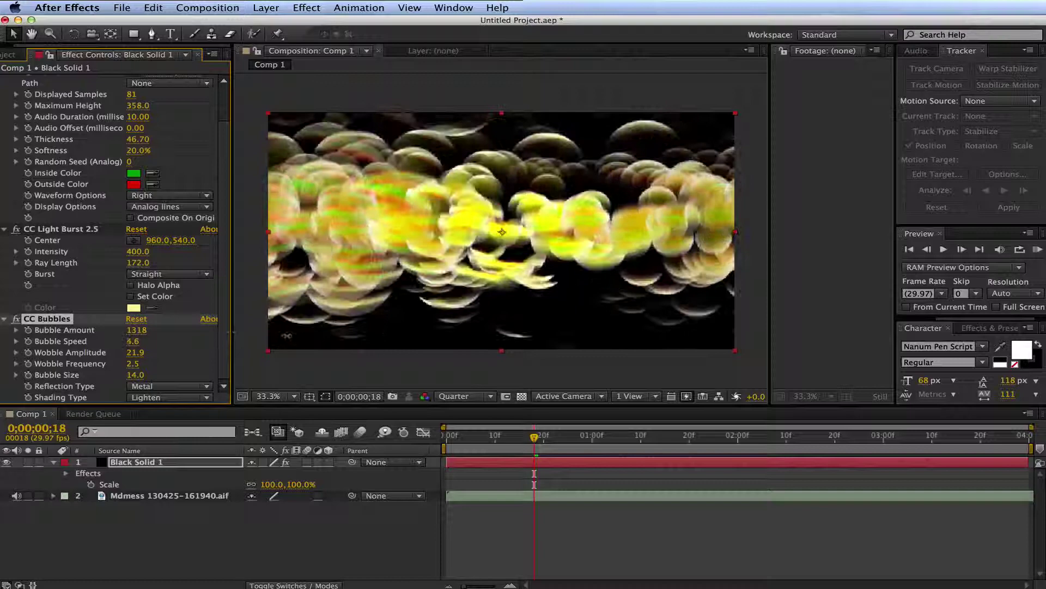
Replace CC Bubbles with Simulation > CC Pixel Polly and preview the shattering shards
key("Delete")
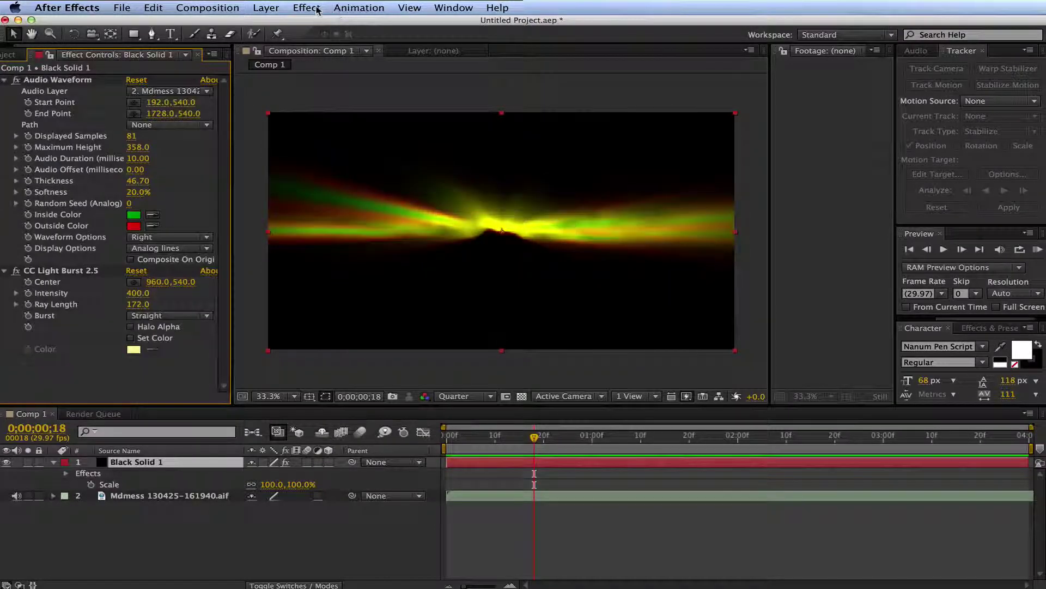
left_click(306, 8)
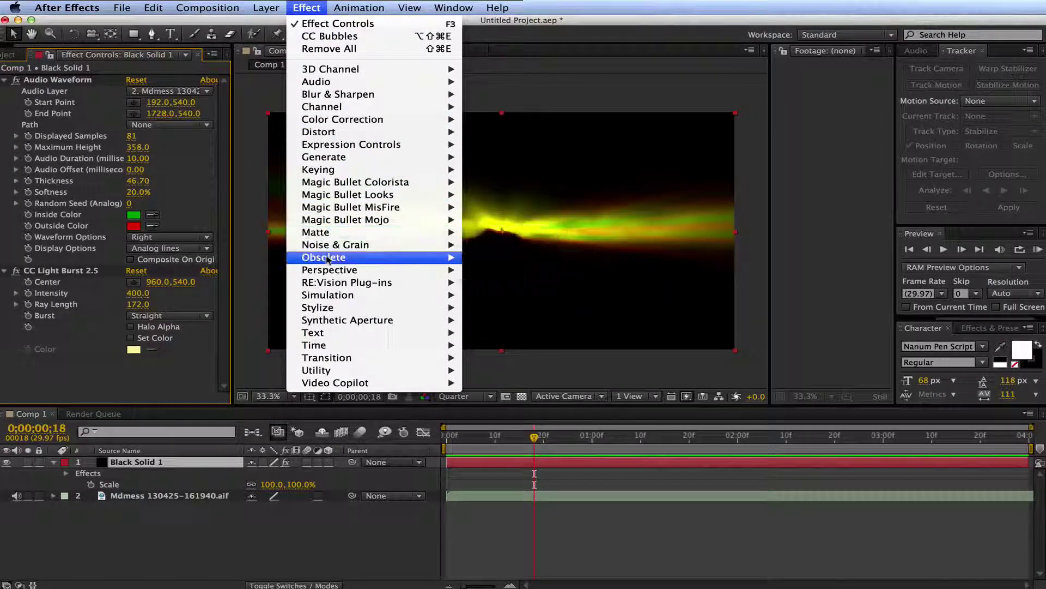
mouse_move(331, 262)
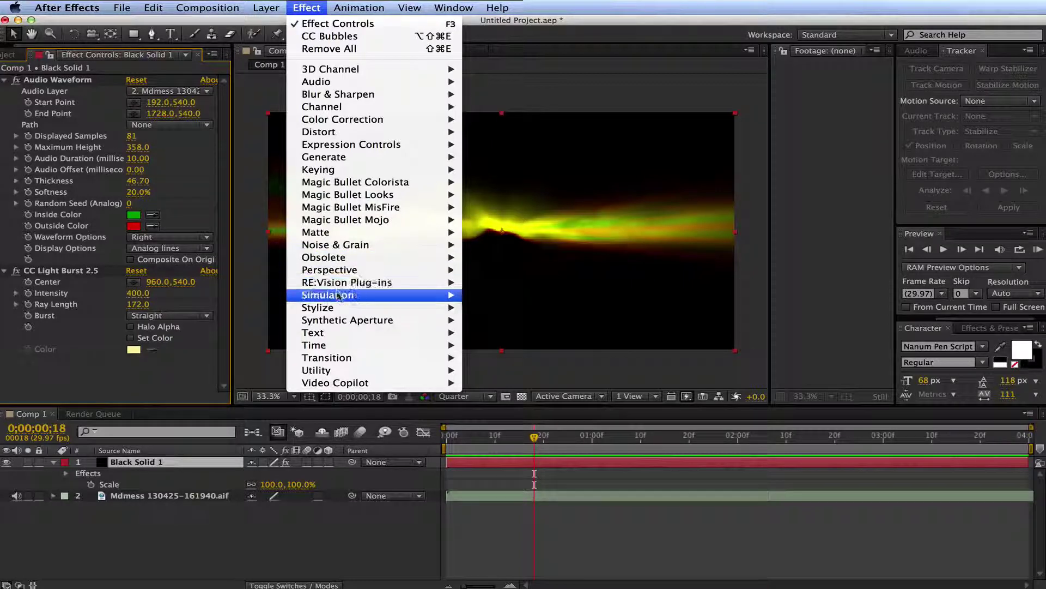
mouse_move(327, 294)
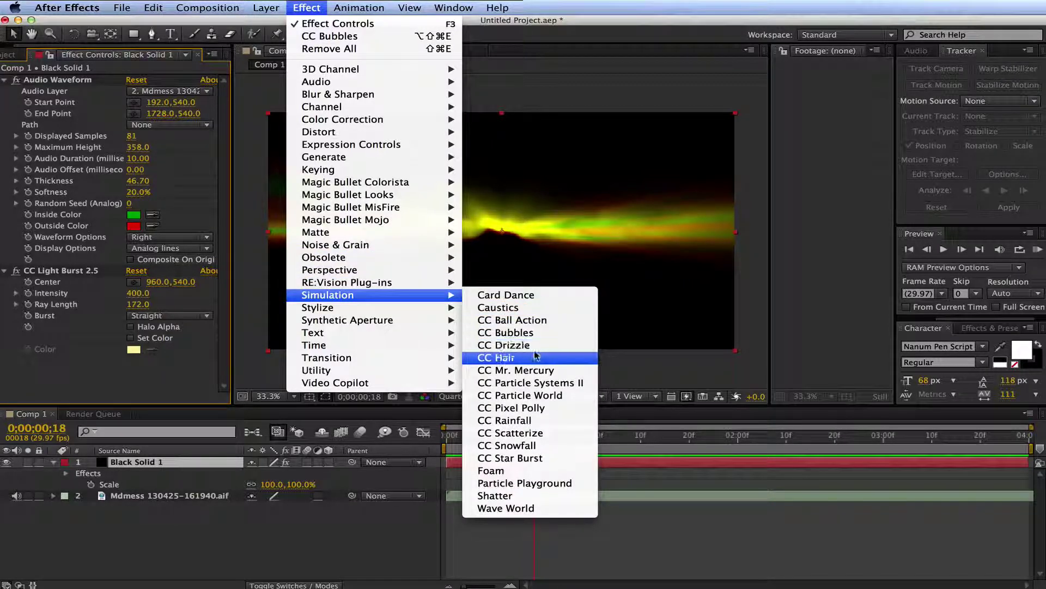
left_click(541, 407)
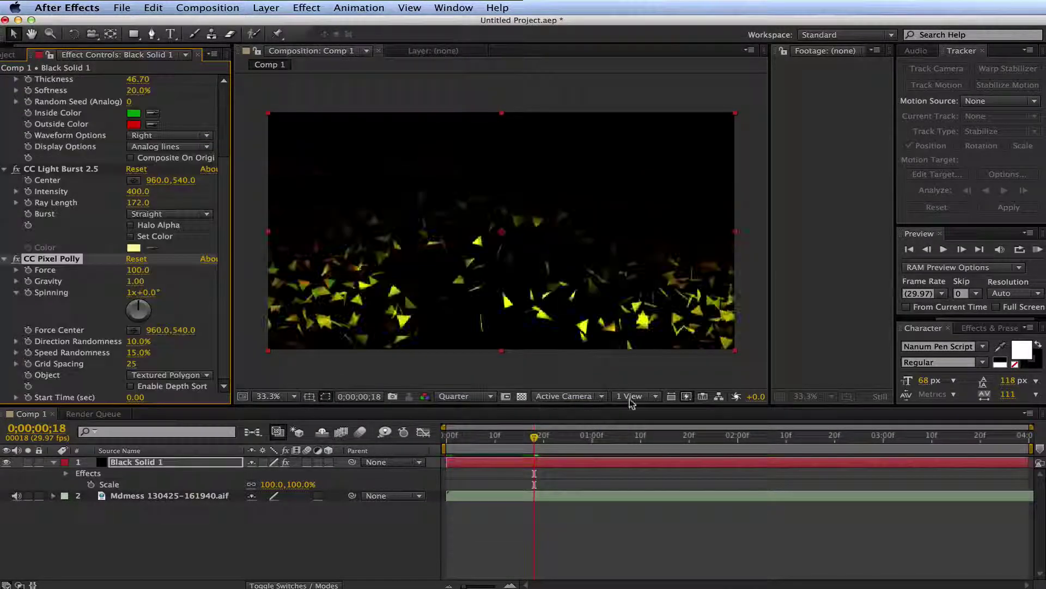
left_click(1038, 249)
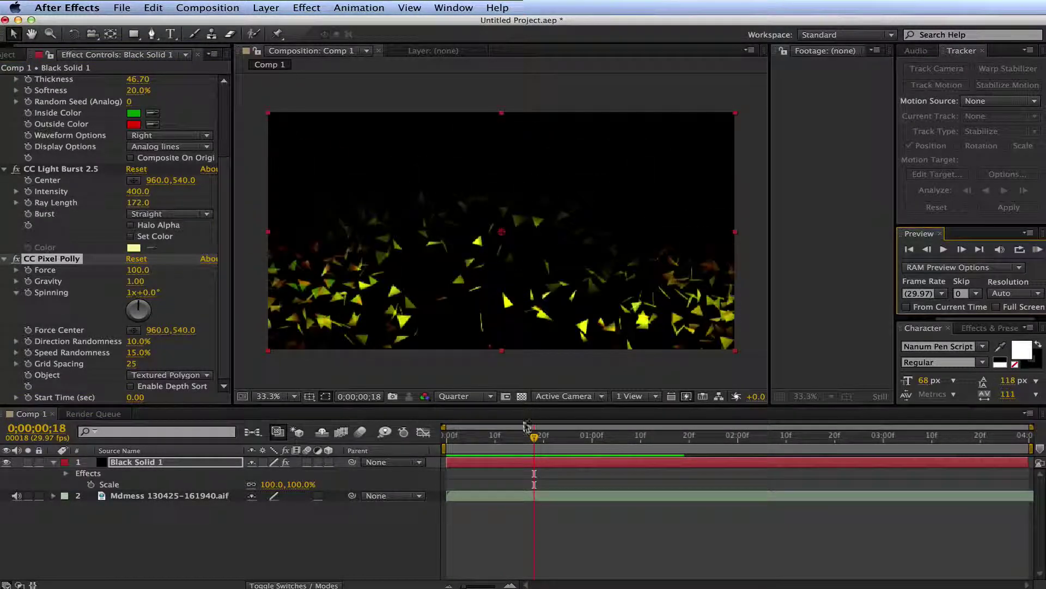
left_click_drag(535, 437, 451, 439)
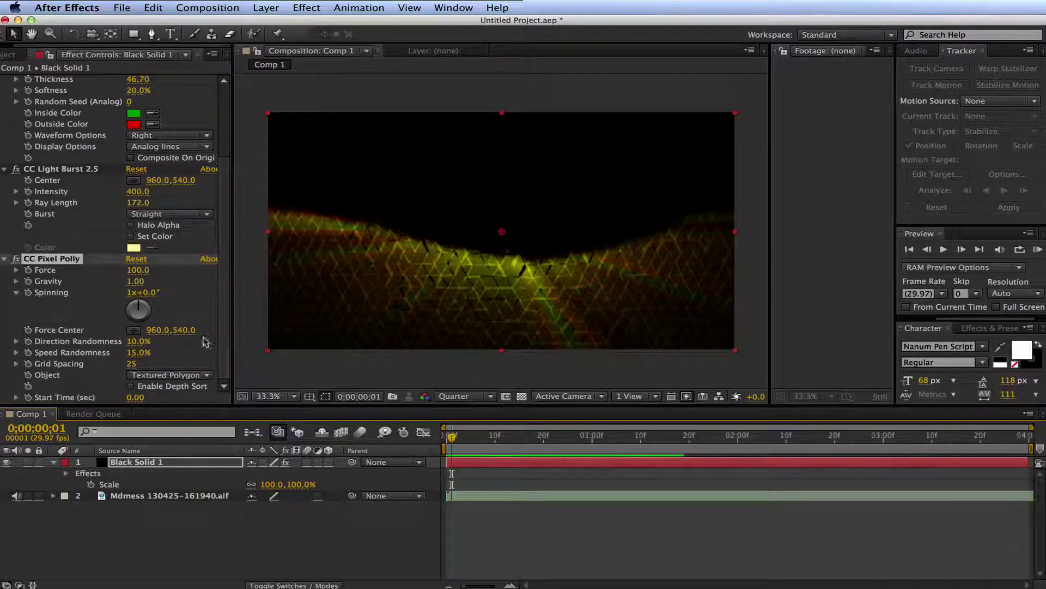
Set Pixel Polly's Object to Polygon and scrub to frame 10 to watch the shards
left_click(191, 375)
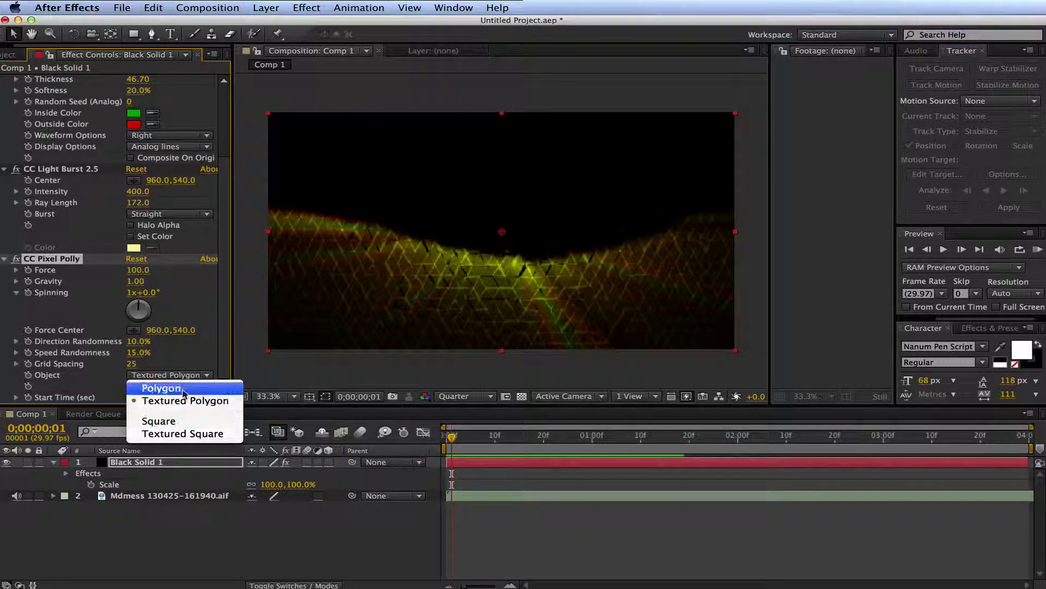
left_click(187, 389)
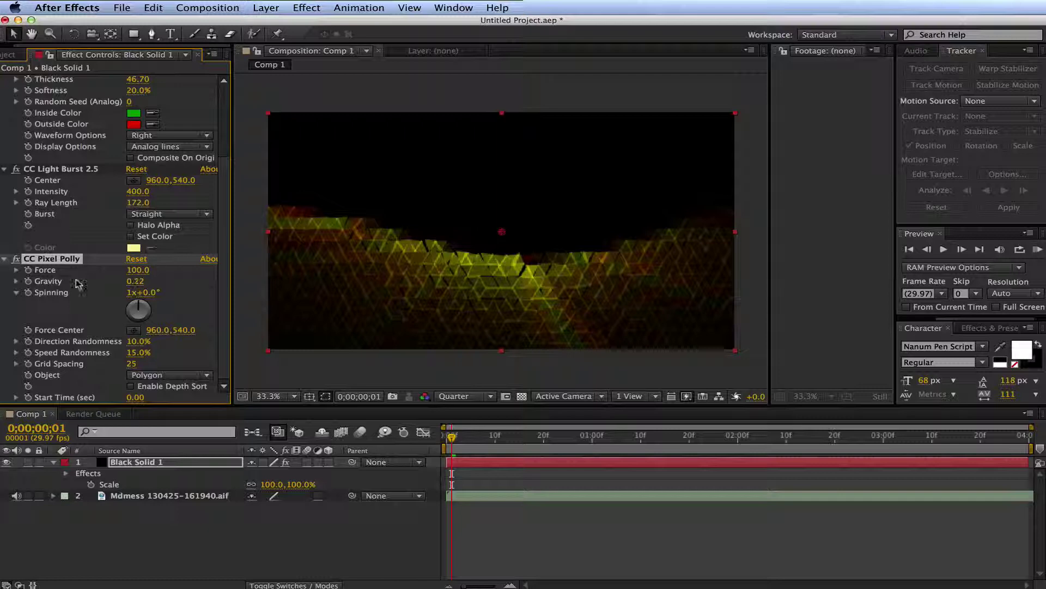
left_click_drag(453, 436, 661, 467)
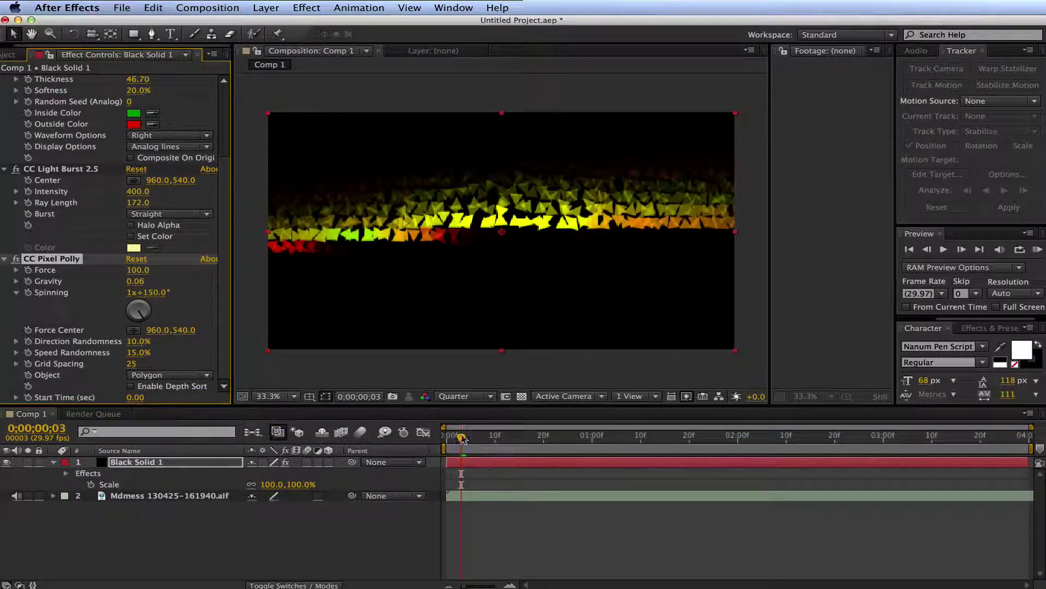
left_click_drag(462, 438, 519, 441)
Set Force to -61.0 so shards pull inward, checking the first frame and two seconds in
left_click_drag(138, 270, 32, 247)
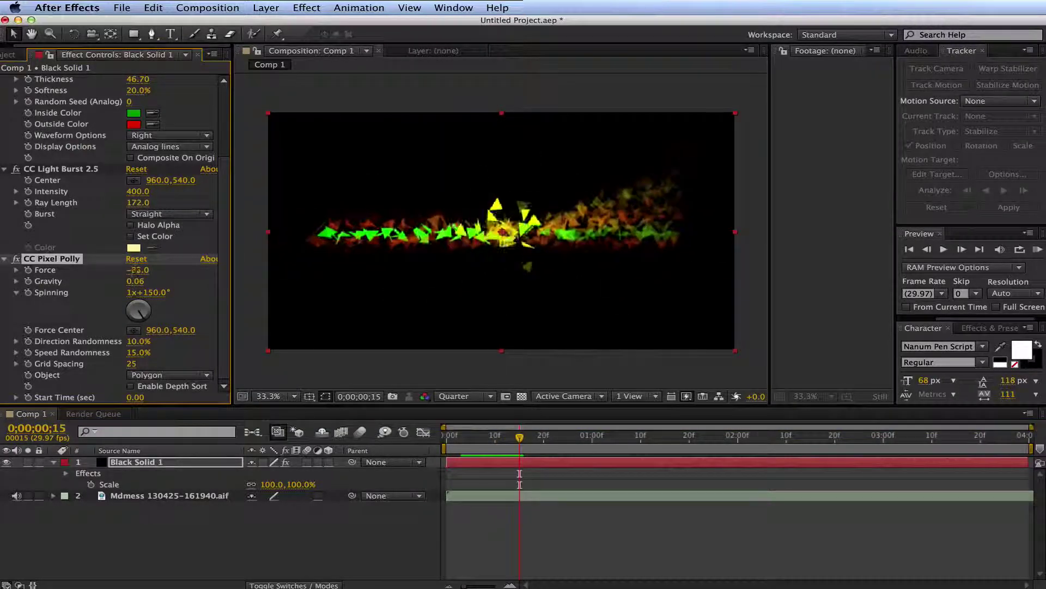
left_click_drag(519, 440, 498, 439)
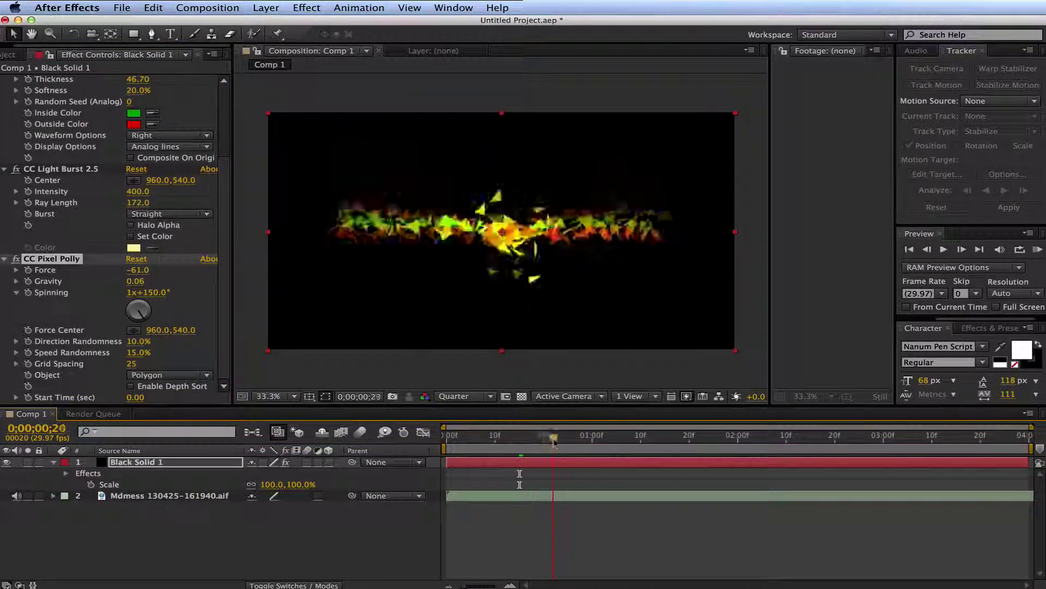
mouse_move(650, 446)
left_mouse_down()
mouse_move(730, 444)
mouse_move(677, 454)
mouse_move(418, 439)
left_mouse_up()
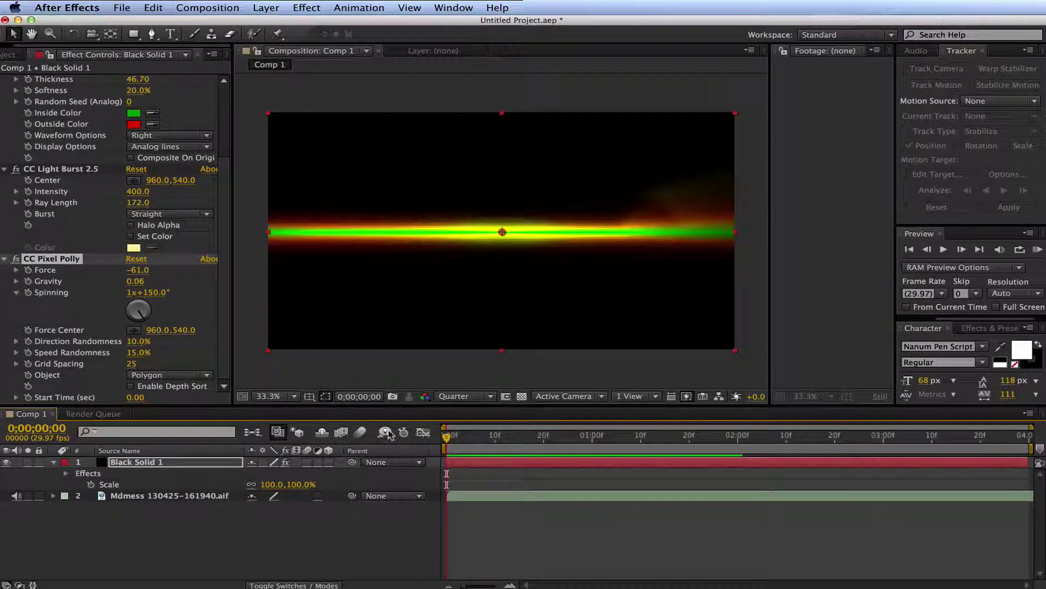
Preview the shatter, jump to frame 27, and raise Direction Randomness to about 80%
left_click(1037, 250)
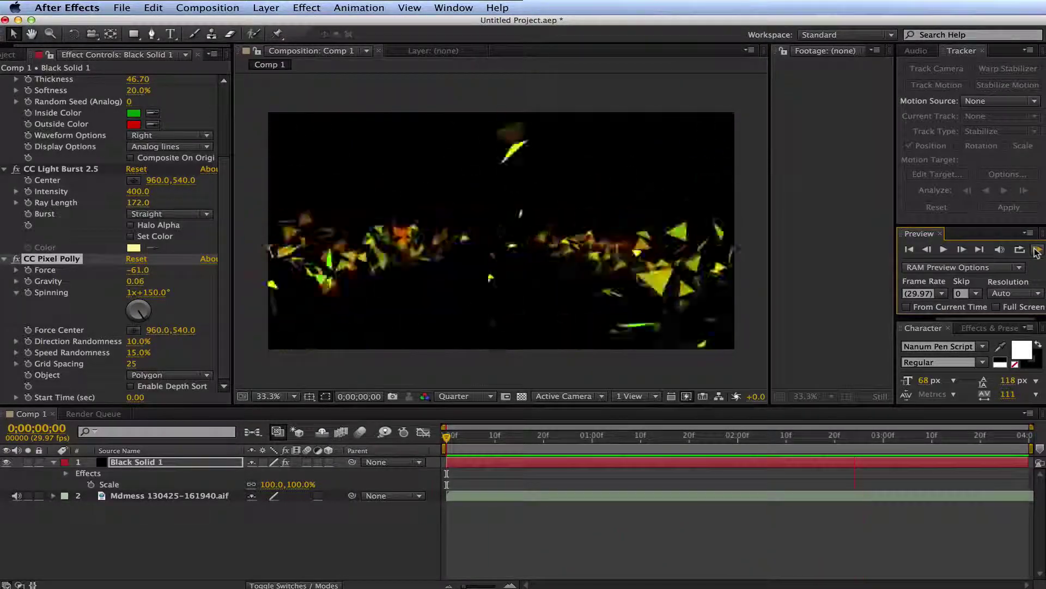
left_click(1037, 251)
left_click_drag(451, 438, 621, 450)
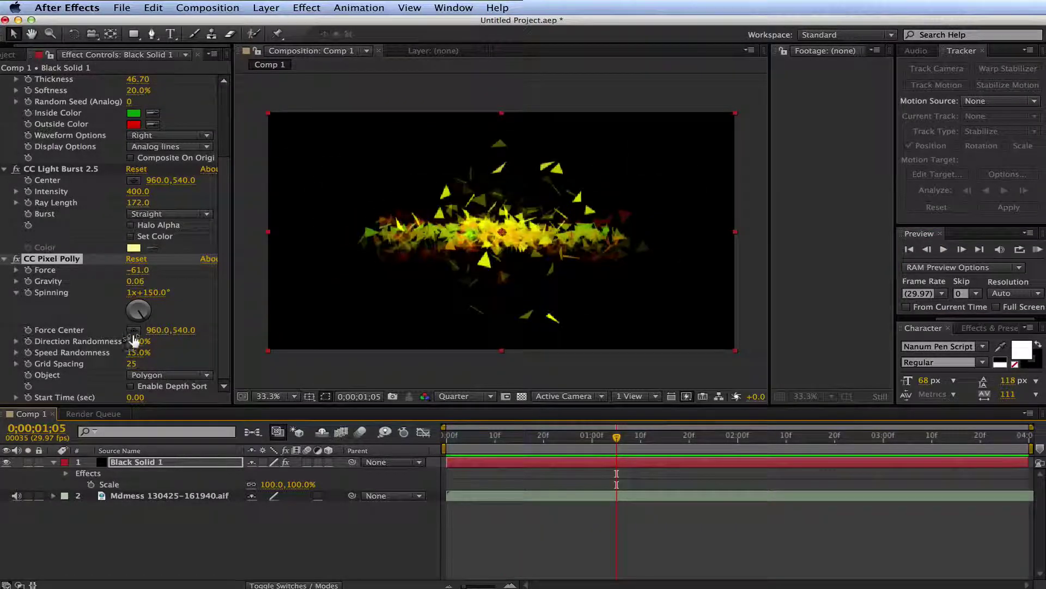
left_click_drag(134, 340, 182, 335)
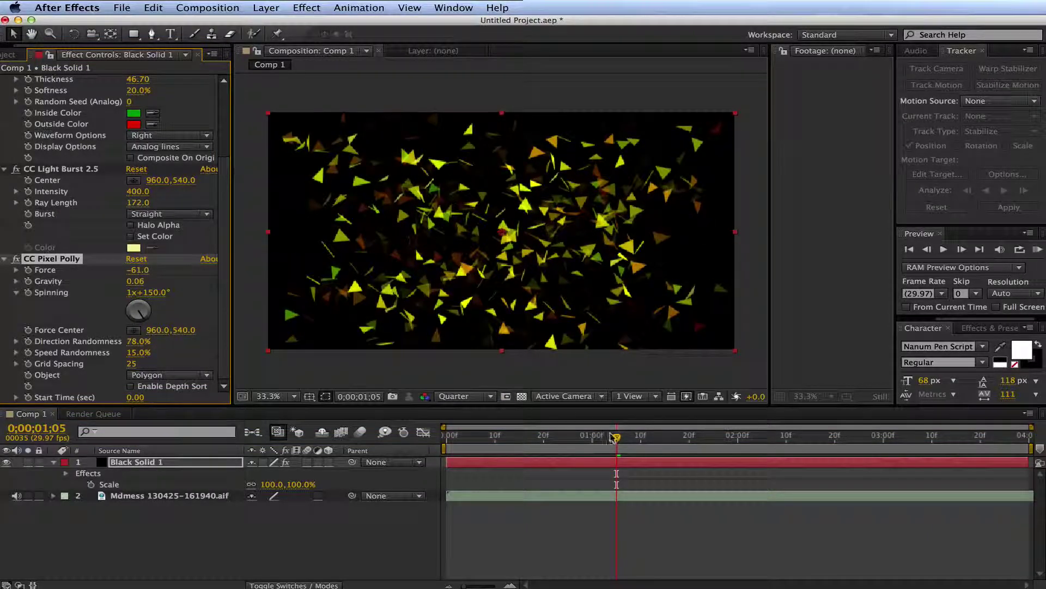
Set Pixel Polly's Start Time to 2.60 seconds and check the delayed shatter at frame 11
left_click_drag(614, 437, 446, 436)
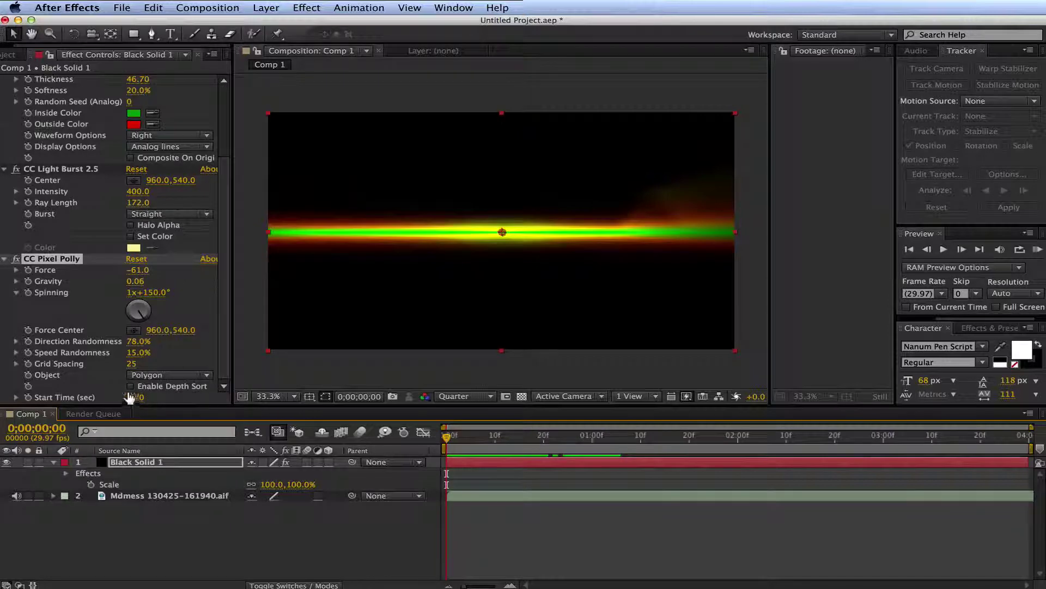
left_click_drag(135, 398, 125, 388)
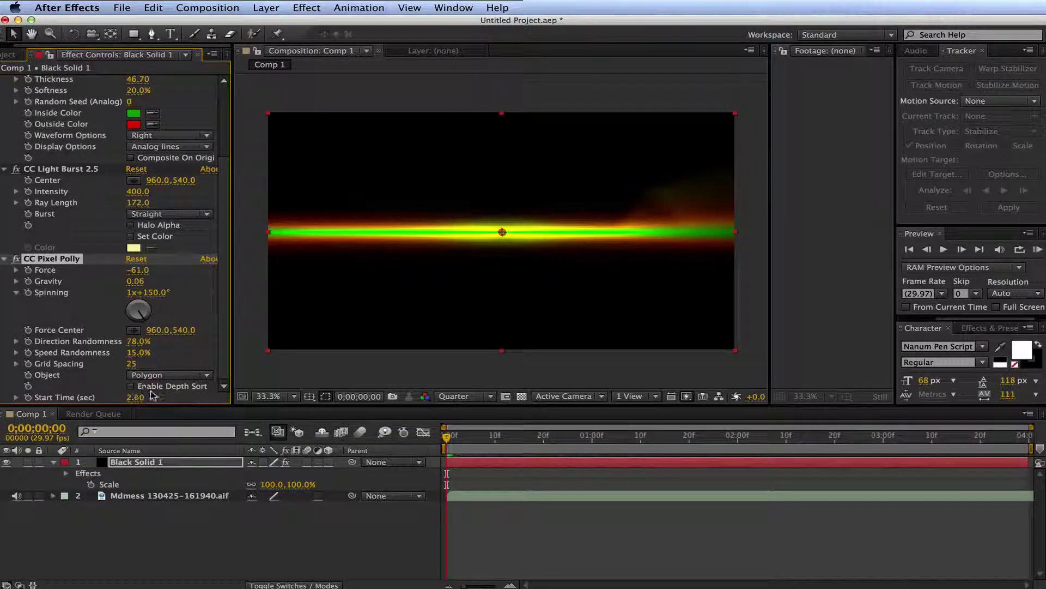
left_click_drag(456, 439, 833, 465)
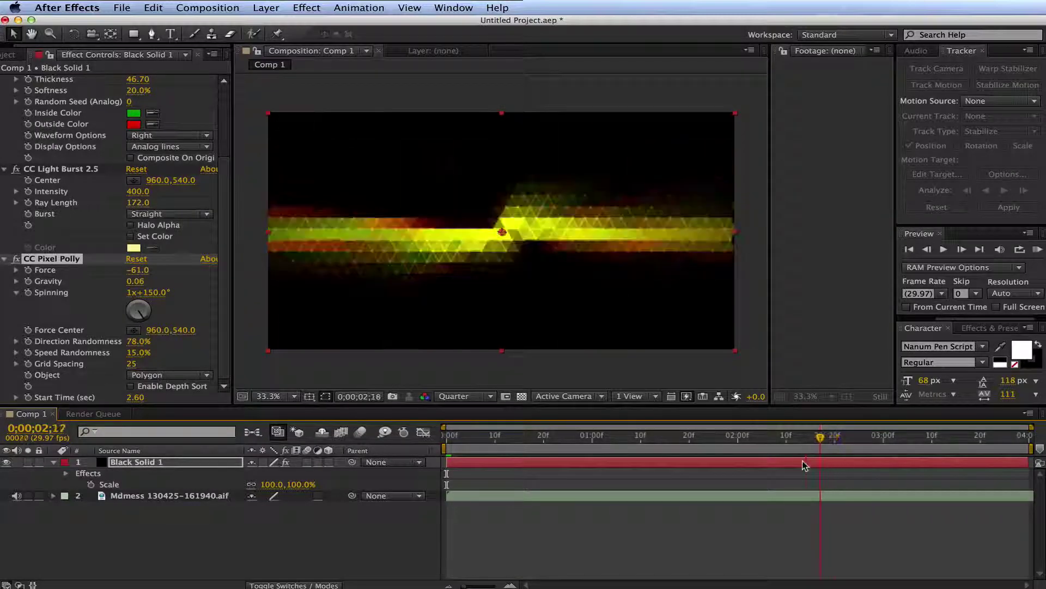
Preview the delayed shatter, then park the playhead at 0;00;02;20 to view the polygon shards
left_click(1037, 251)
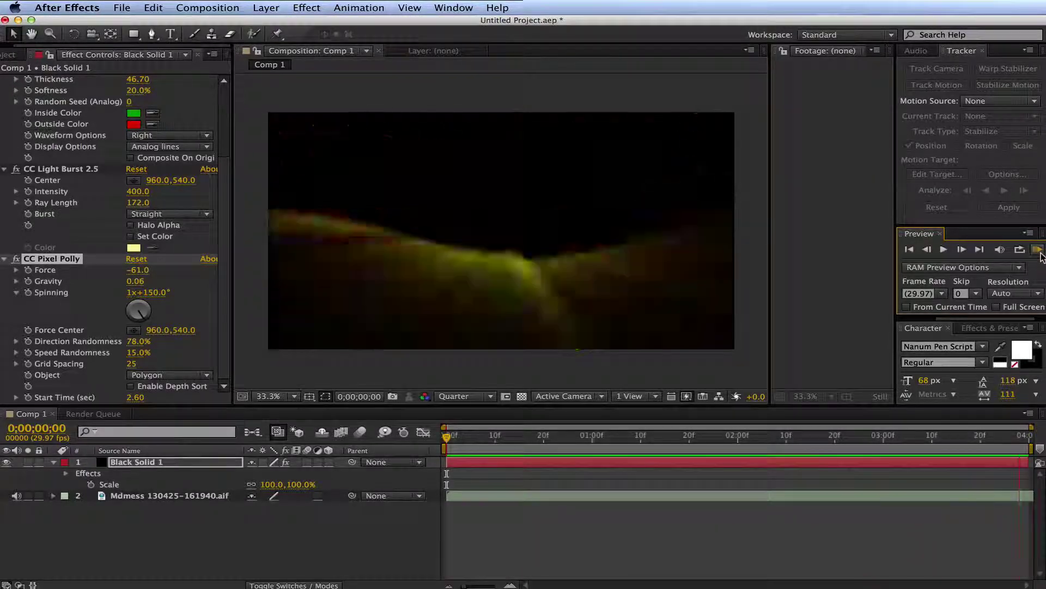
left_click(761, 439)
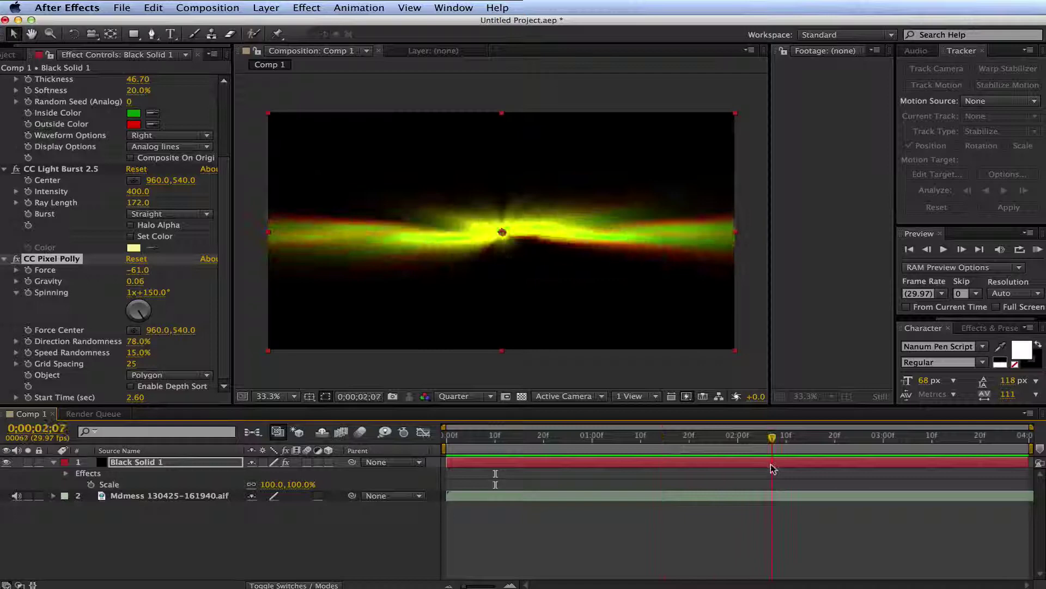
left_click(834, 437)
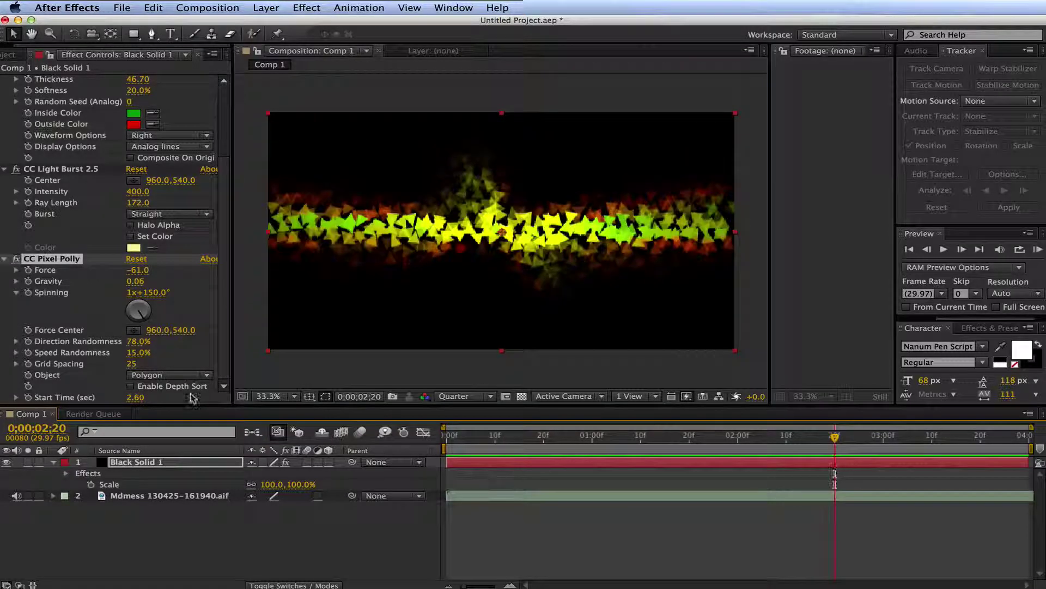
Switch CC Pixel Polly to larger square shards (Grid Spacing 74), then scrub and preview the shattering
left_click(200, 376)
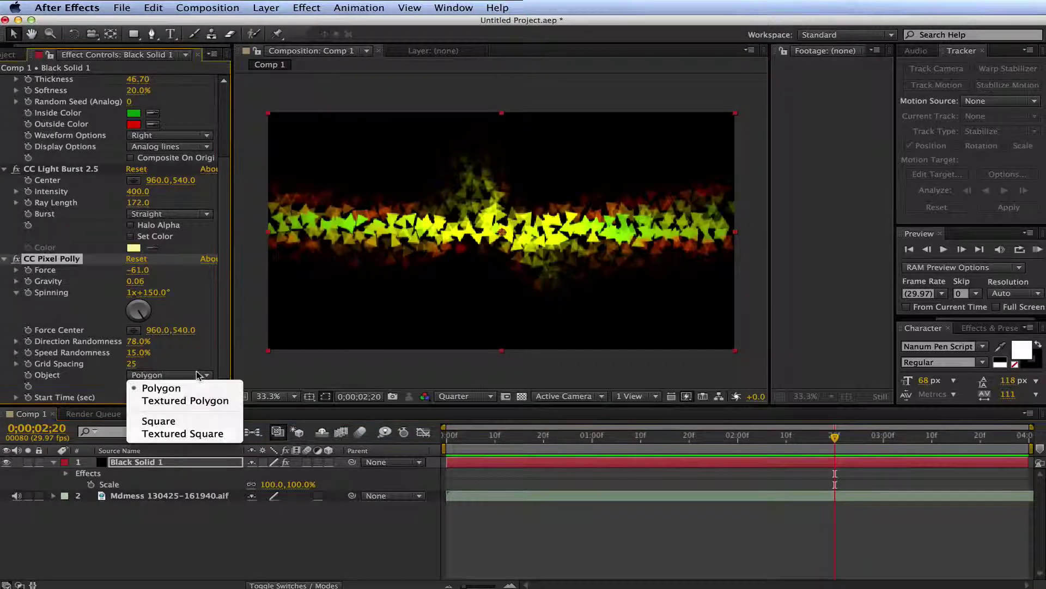
left_click(164, 416)
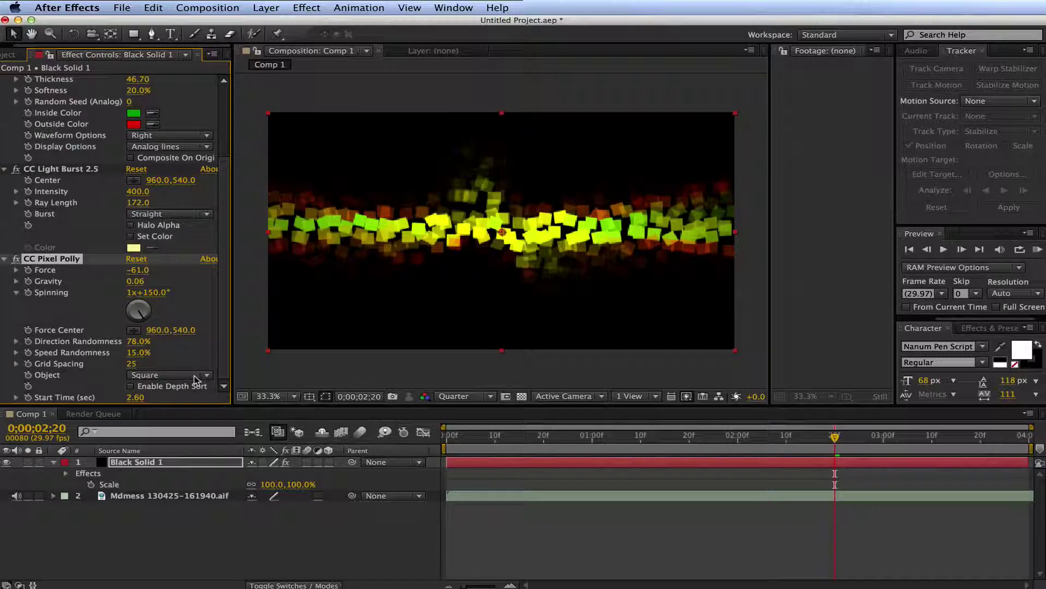
left_click(747, 438)
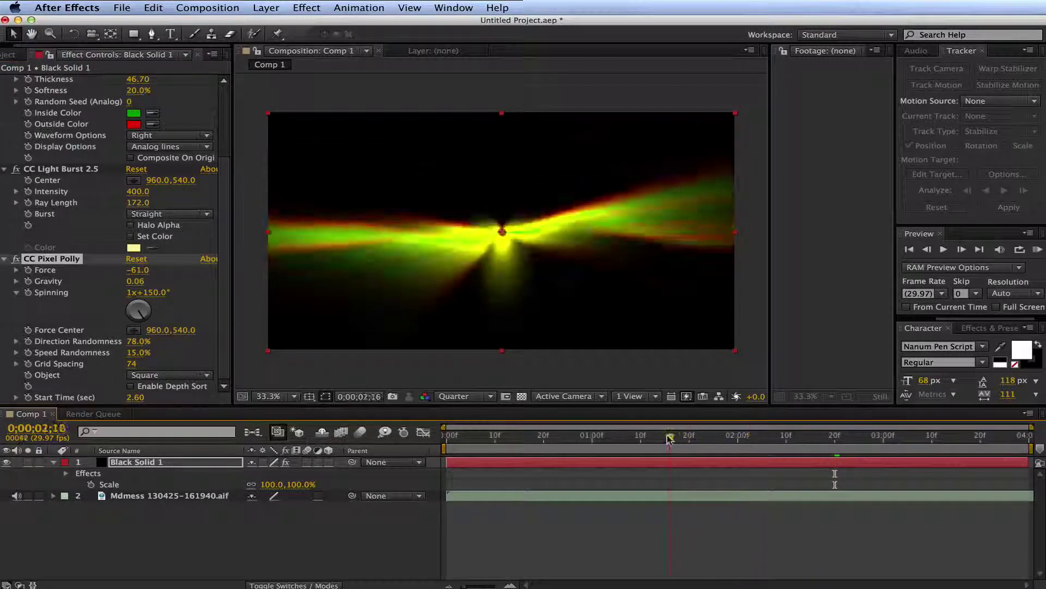
left_click_drag(670, 437, 825, 444)
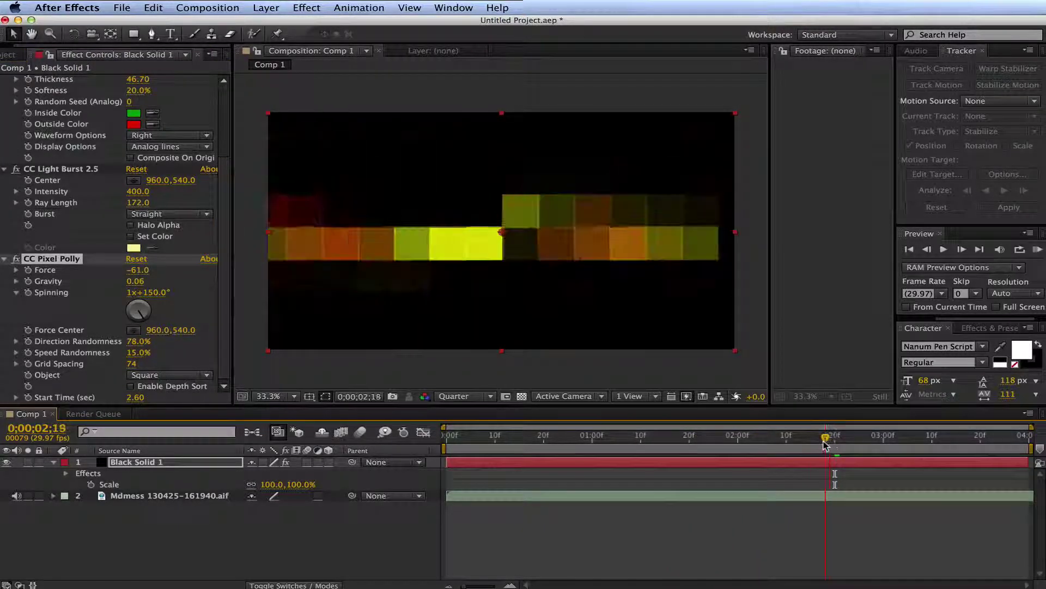
left_click(1037, 252)
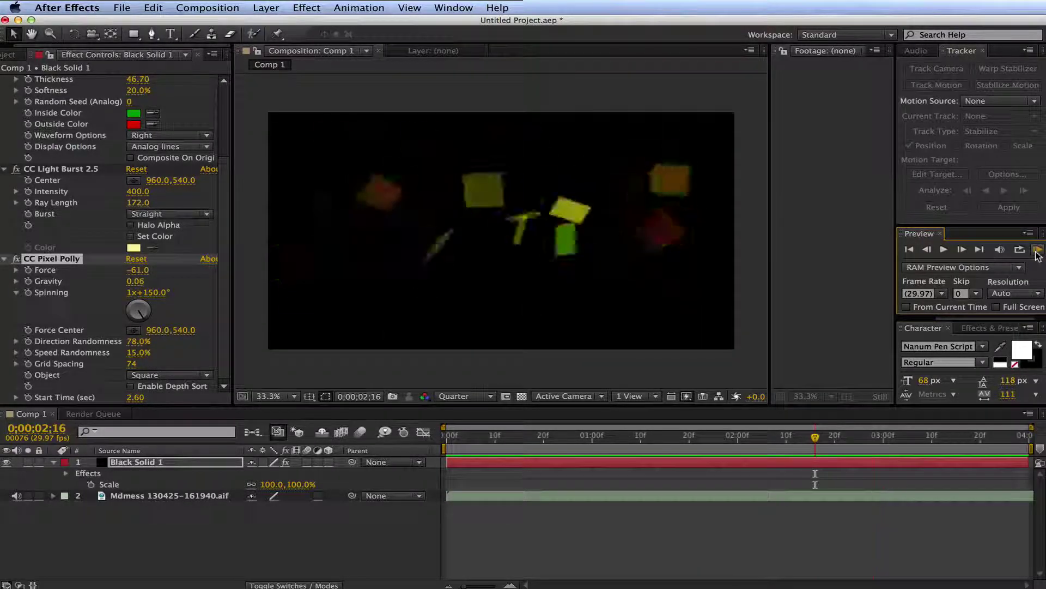
Set Pixel Polly's Start Time to -0.20 sec so squares scatter from frame one, then preview
left_click(814, 439)
left_click_drag(815, 440, 446, 436)
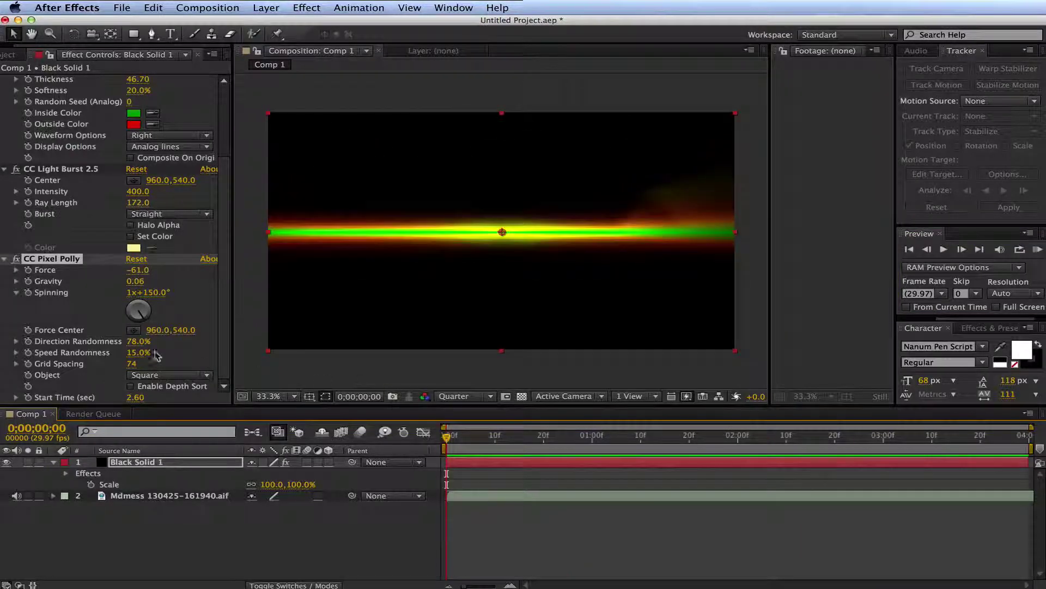
mouse_move(135, 397)
left_mouse_down()
mouse_move(93, 397)
mouse_move(121, 397)
left_mouse_up()
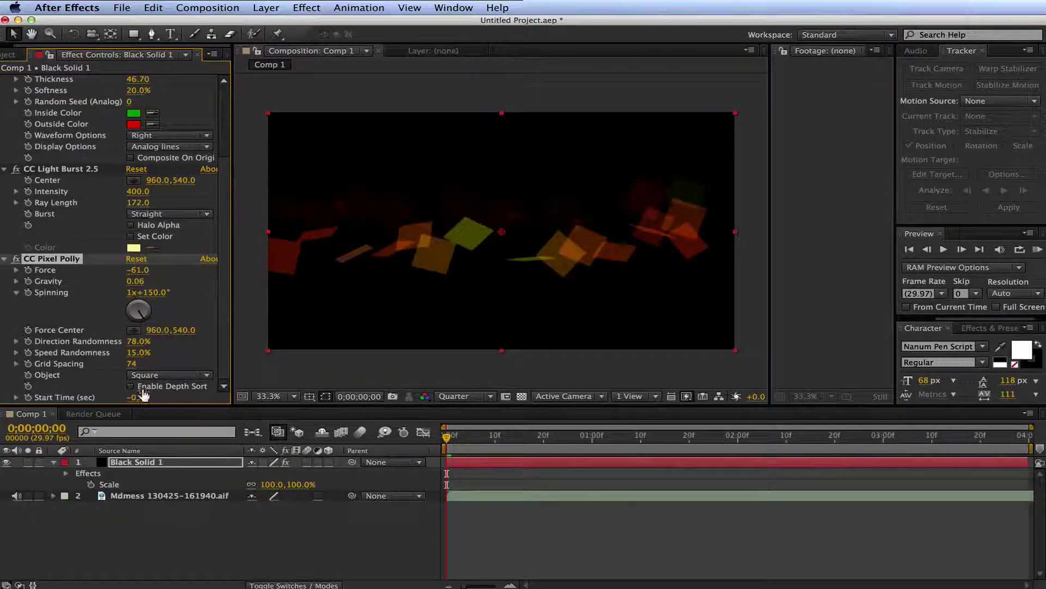
left_click_drag(584, 436, 461, 465)
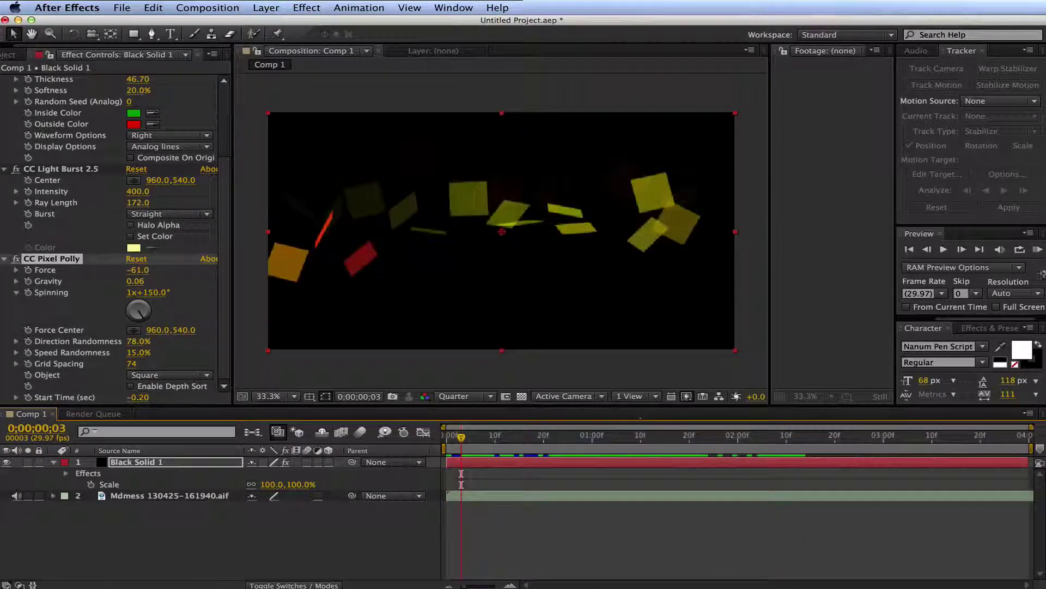
left_click(1038, 249)
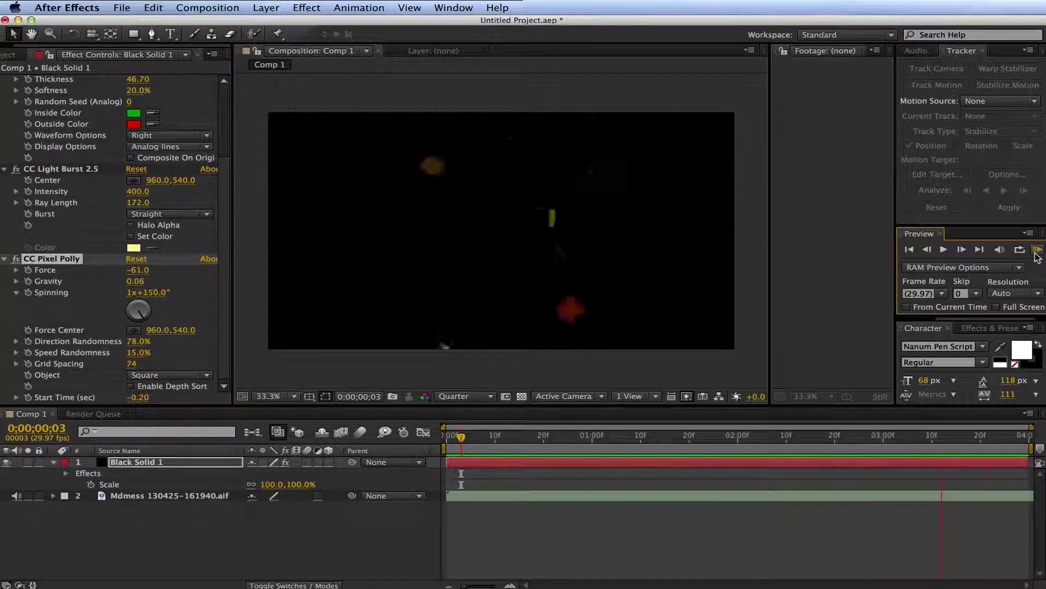
Duplicate Black Solid 1 and delete CC Pixel Polly from the top copy
left_click(100, 460)
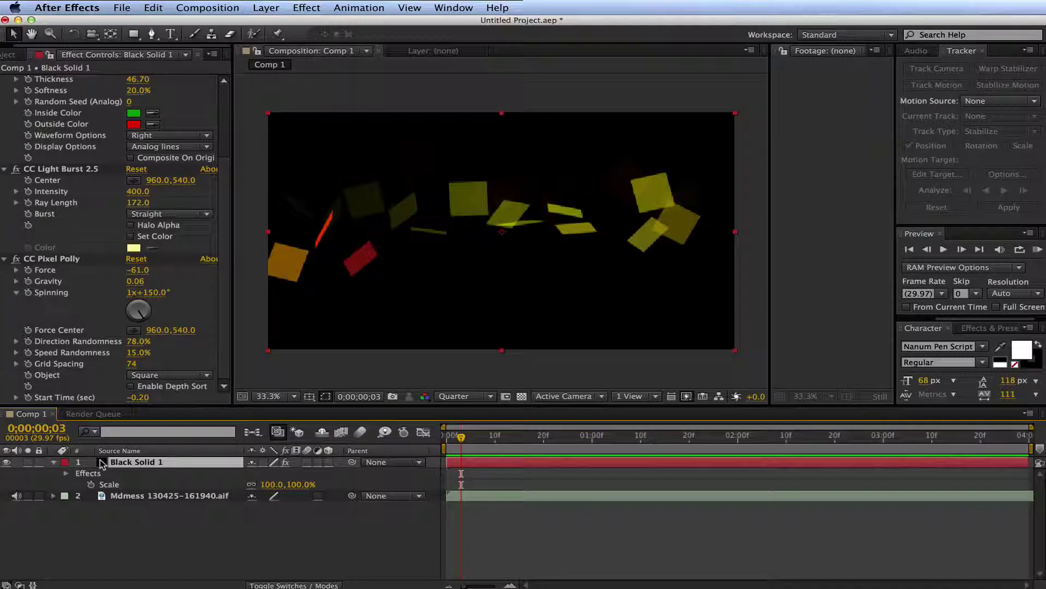
key("super+d")
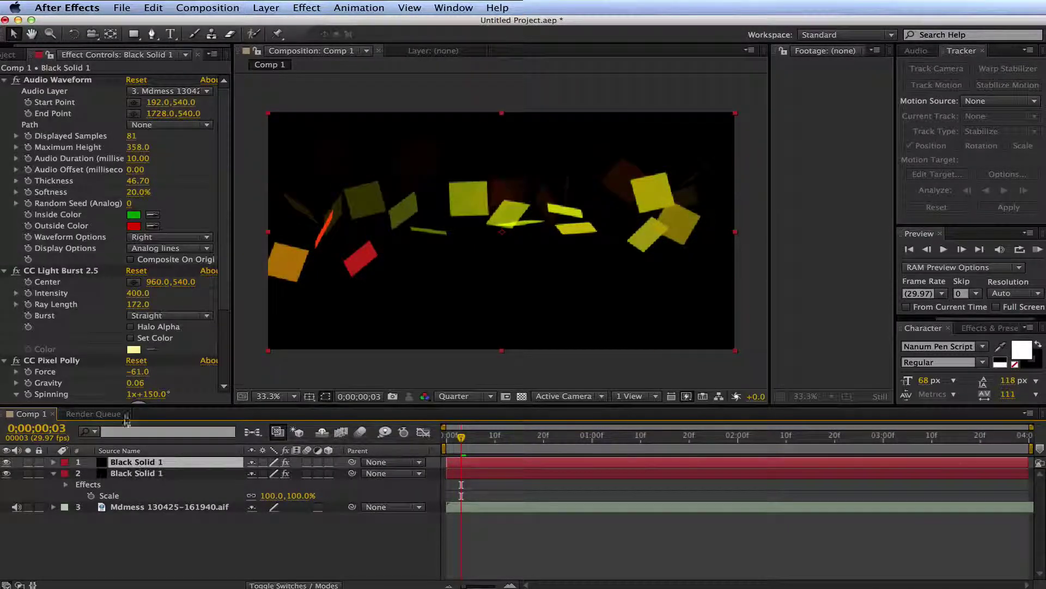
left_click(87, 272)
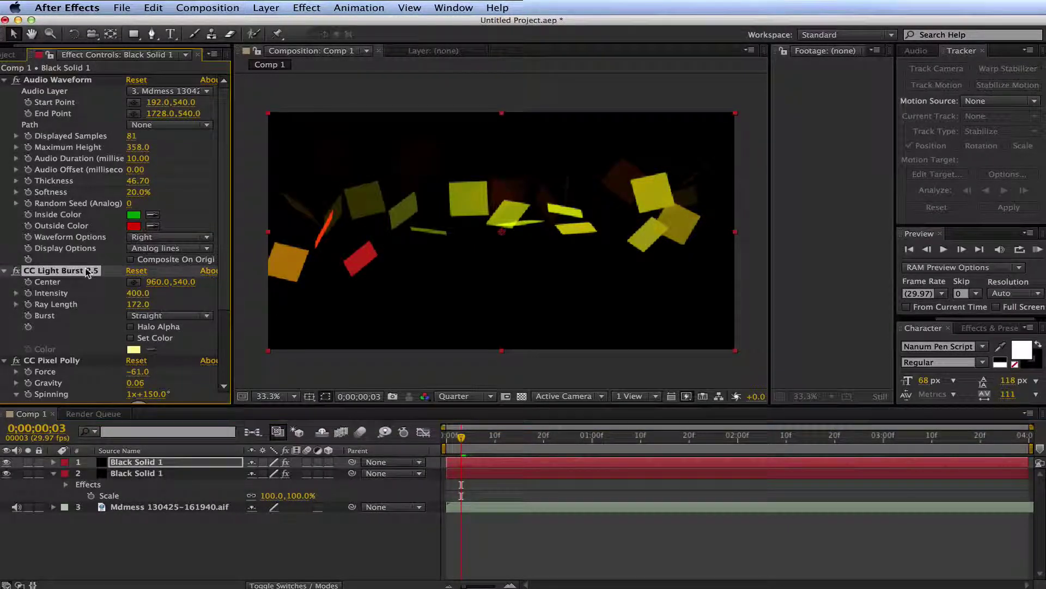
left_click(59, 360)
key("Delete")
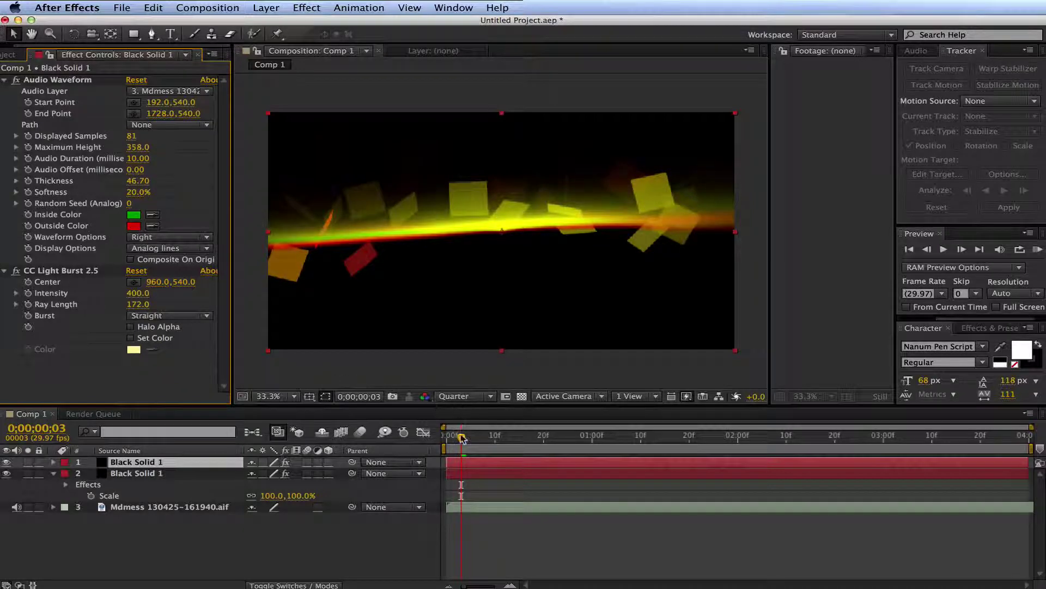
Preview the intact waveform over the shattering squares from the first frame, then select the lower layer
left_click_drag(461, 437, 445, 439)
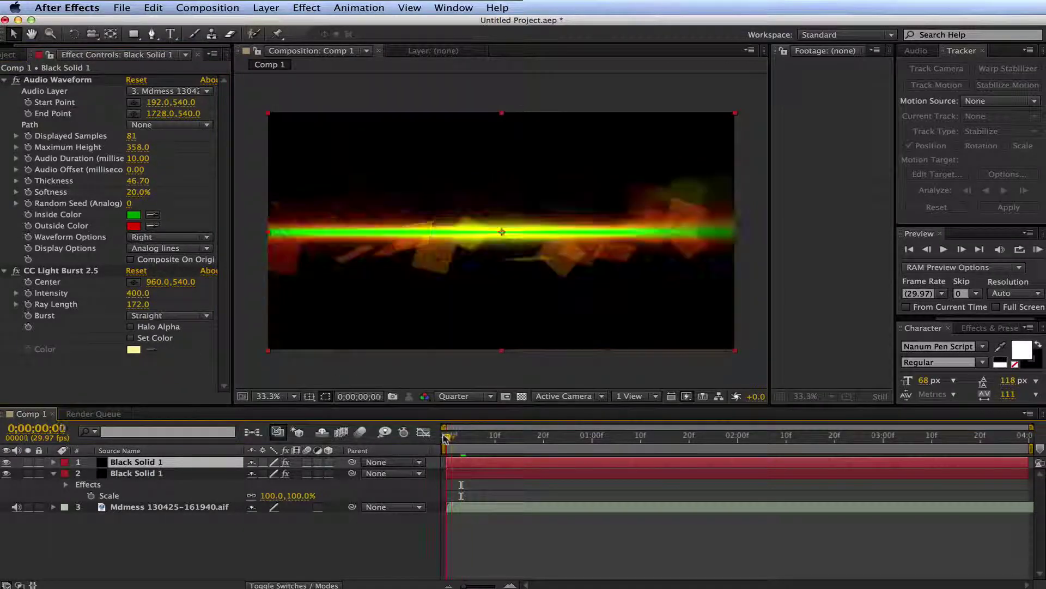
left_click(1037, 250)
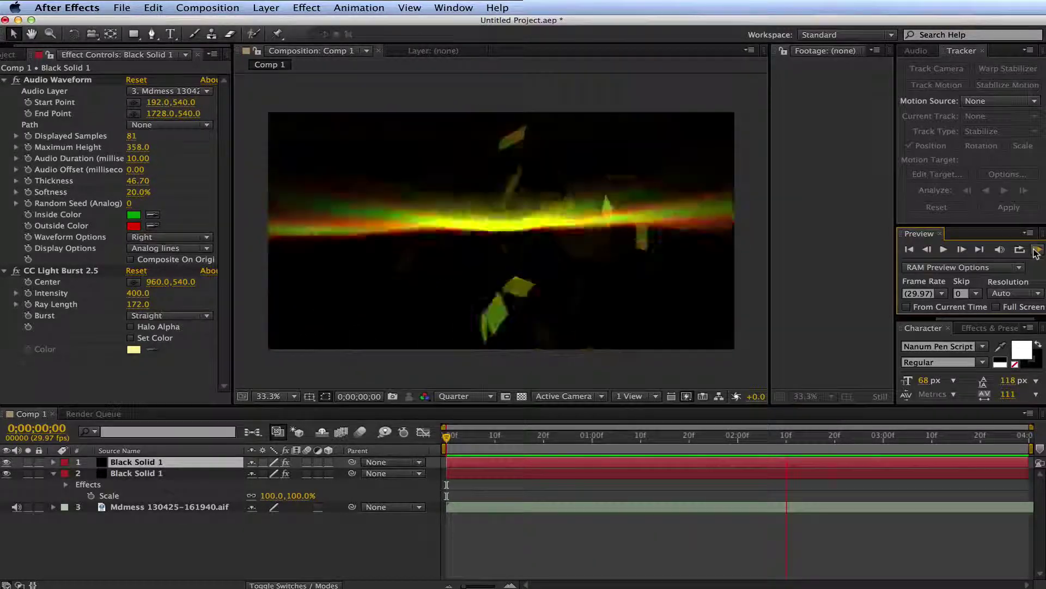
left_click(136, 473)
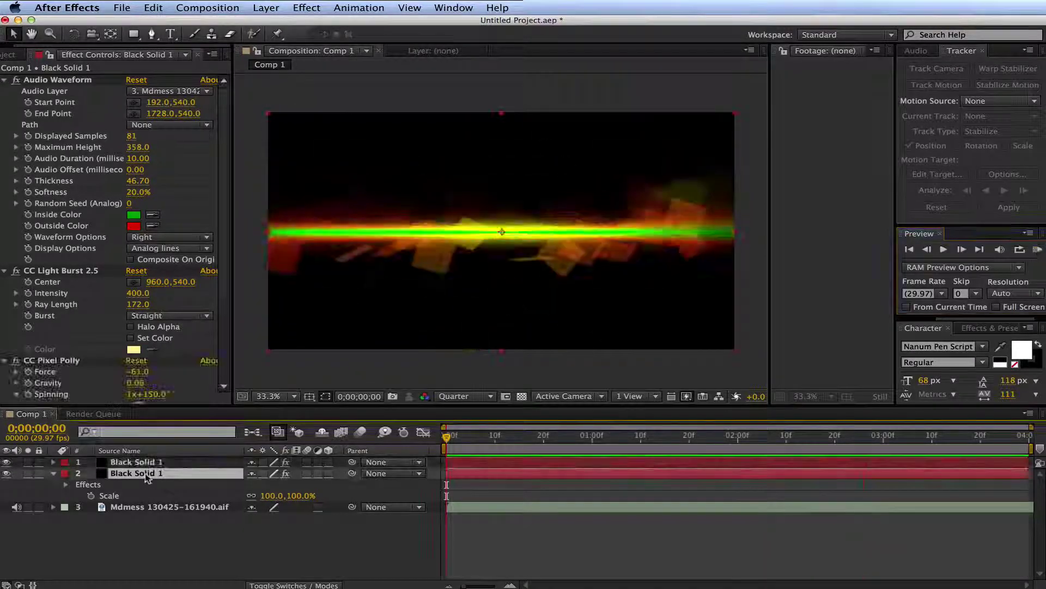
Turn on Set Color in the lower layer's CC Light Burst 2.5, choose pink EC78F3, and preview
left_click(133, 352)
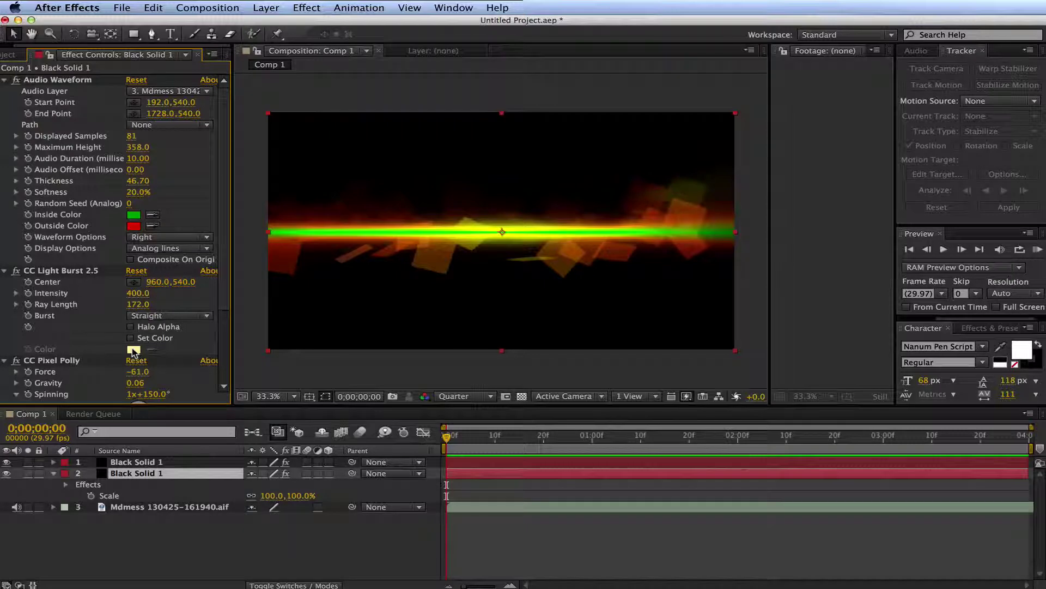
left_click(131, 338)
left_click(134, 350)
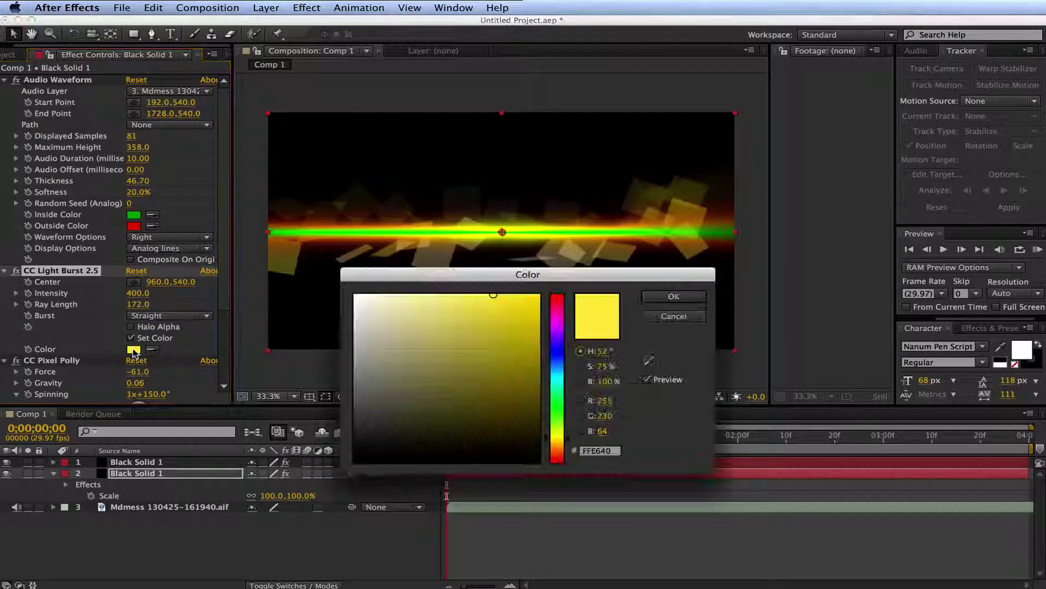
left_click(558, 330)
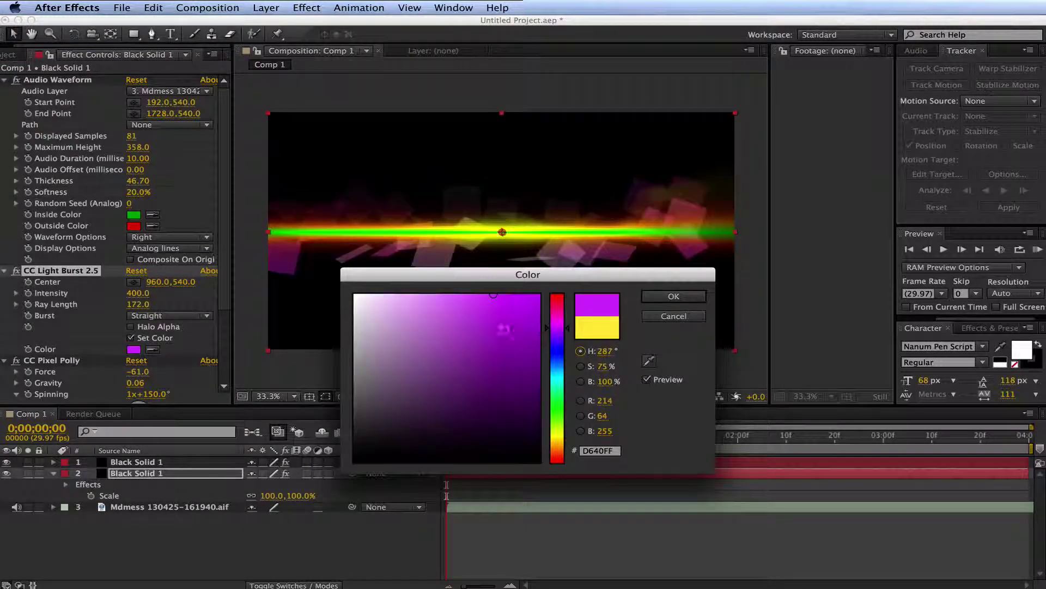
mouse_move(503, 329)
left_mouse_down()
mouse_move(502, 316)
mouse_move(537, 294)
mouse_move(448, 301)
left_mouse_up()
left_click(559, 325)
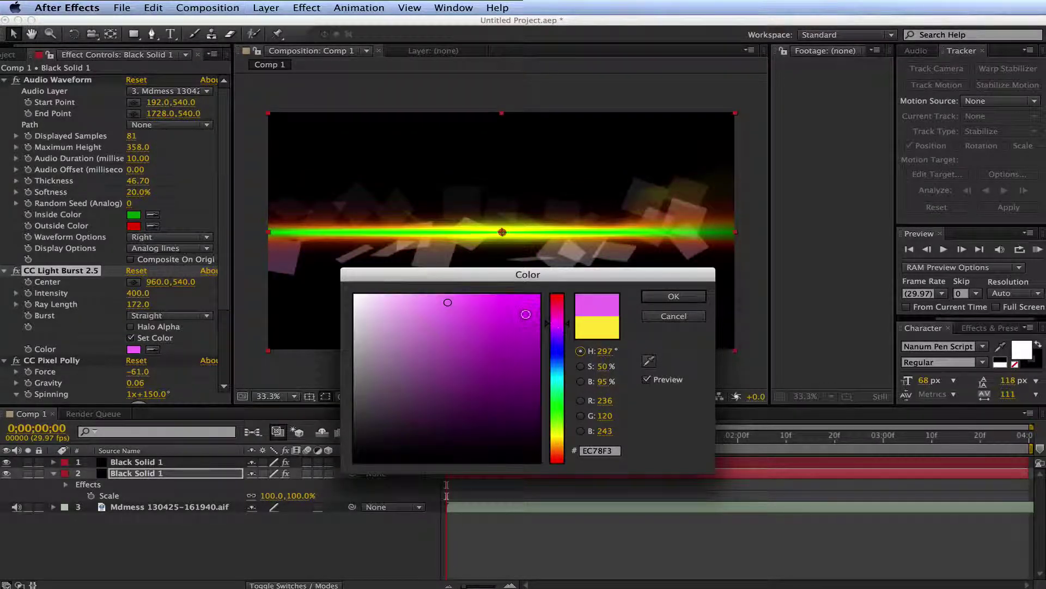
left_click(705, 296)
left_click(1035, 251)
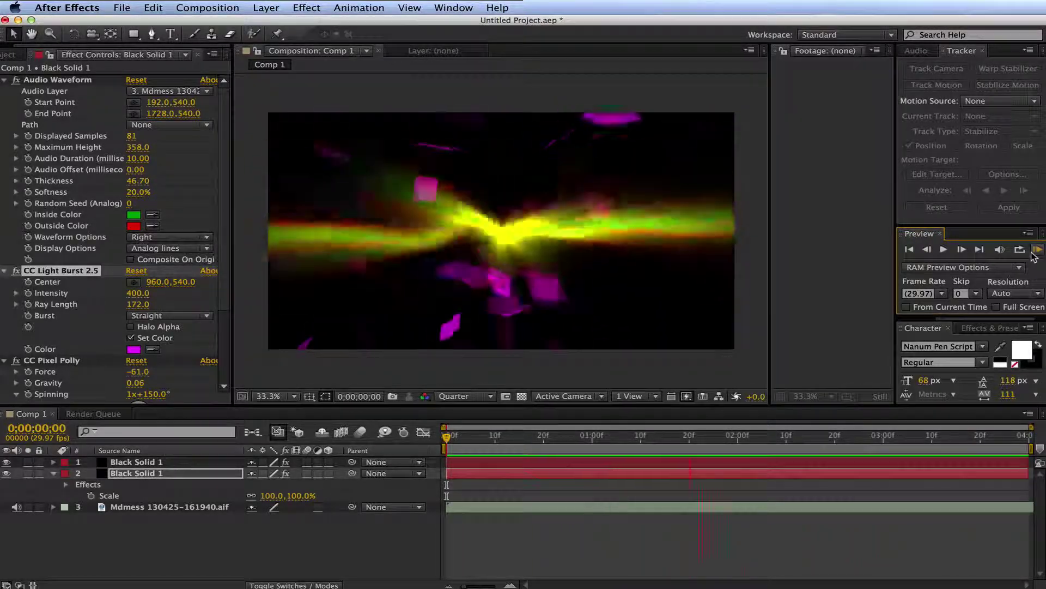
Stop at roughly 0;00;00;20 and bring up the Effect menu's Simulation submenu
left_click(508, 438)
left_click_drag(508, 437, 545, 448)
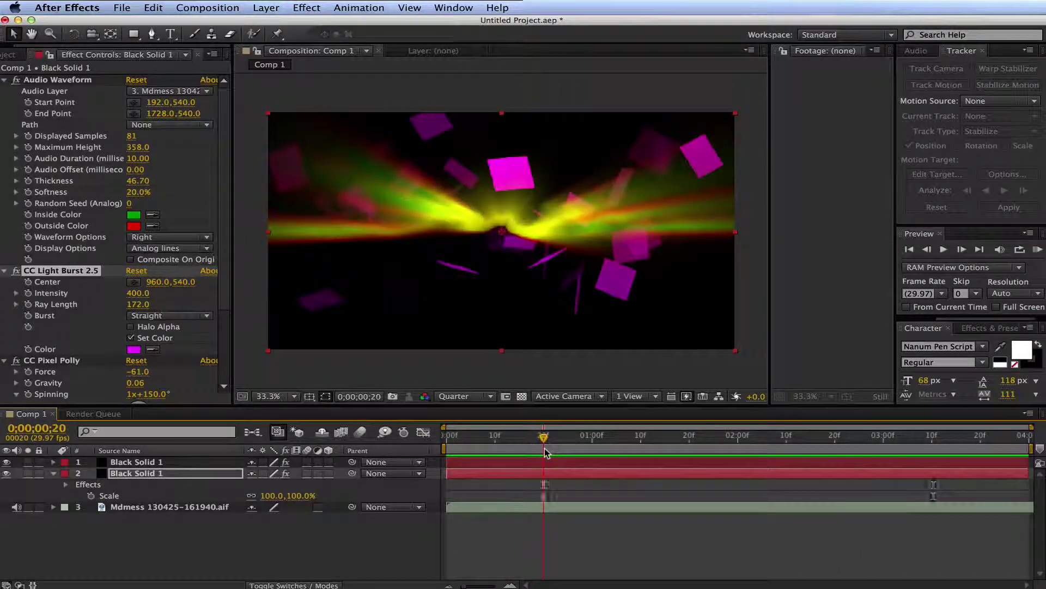
left_click(315, 9)
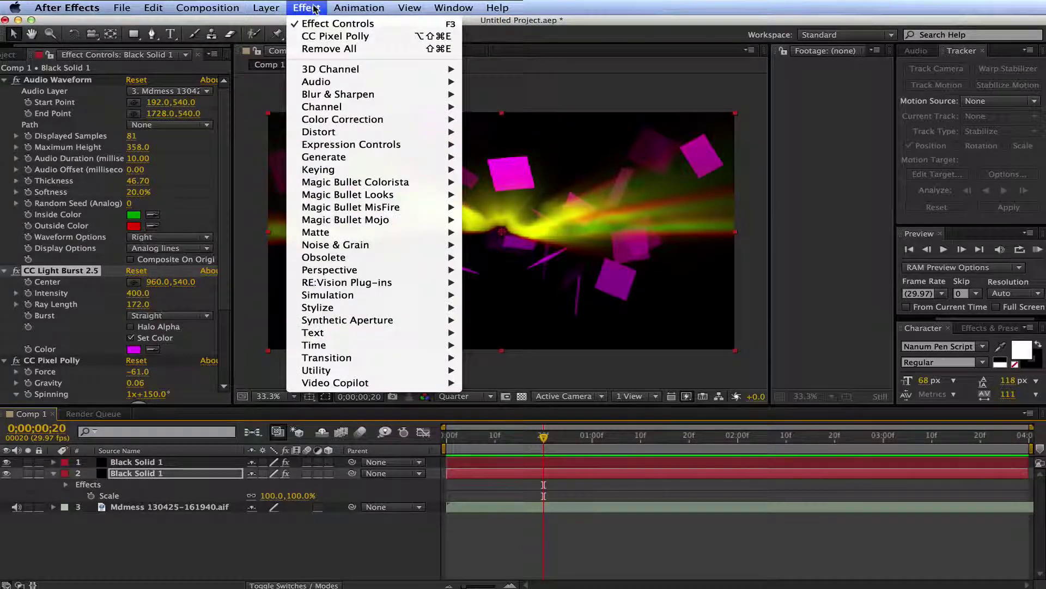
mouse_move(363, 233)
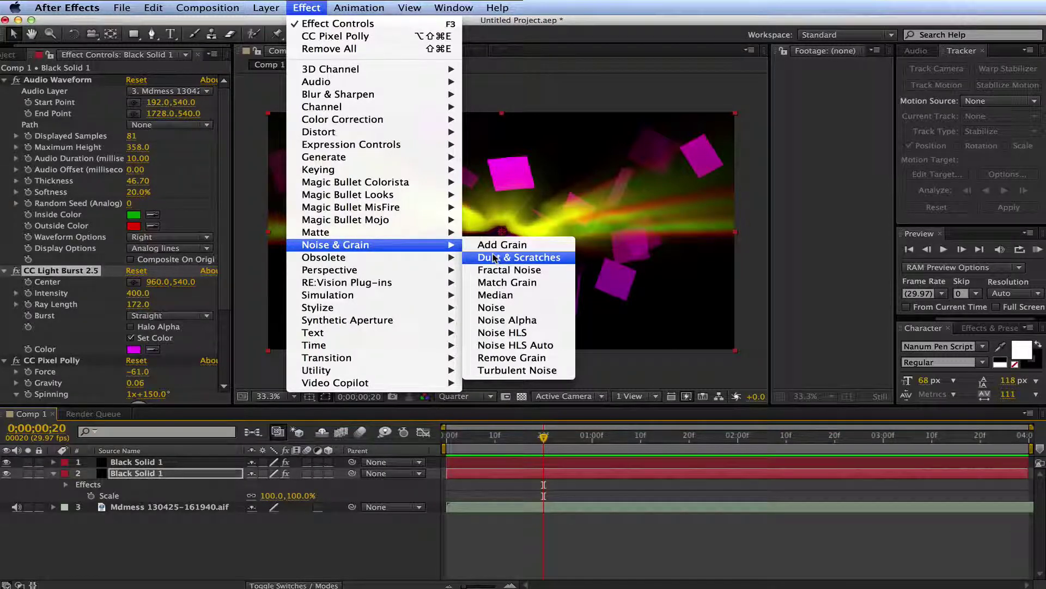
mouse_move(377, 270)
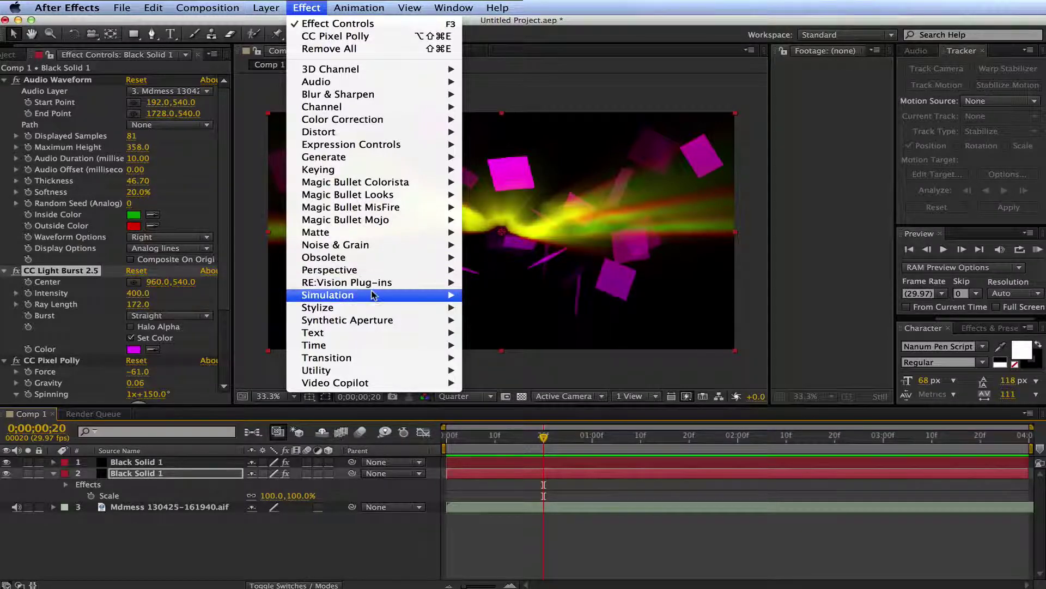
mouse_move(374, 294)
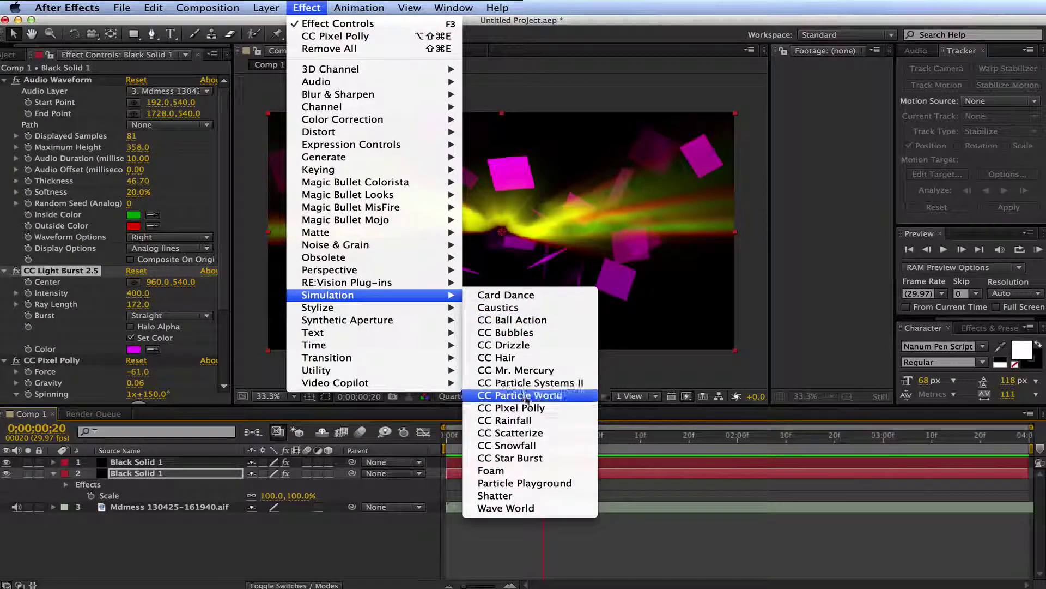
Add CC Scatterize to the pink-square layer with Screen transfer mode and Scatter 4.0, then preview
left_click(510, 433)
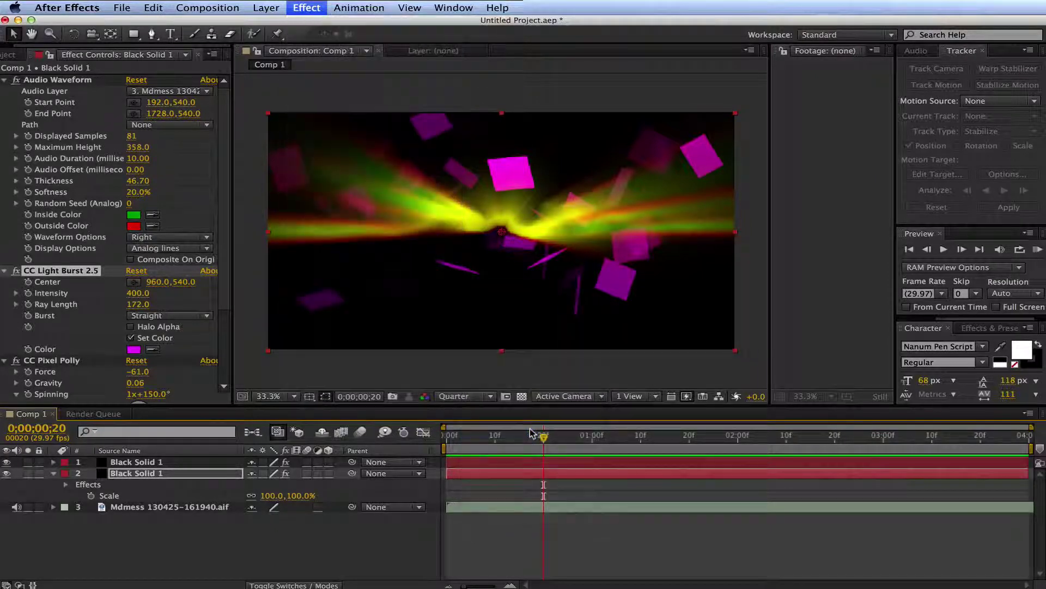
key("space")
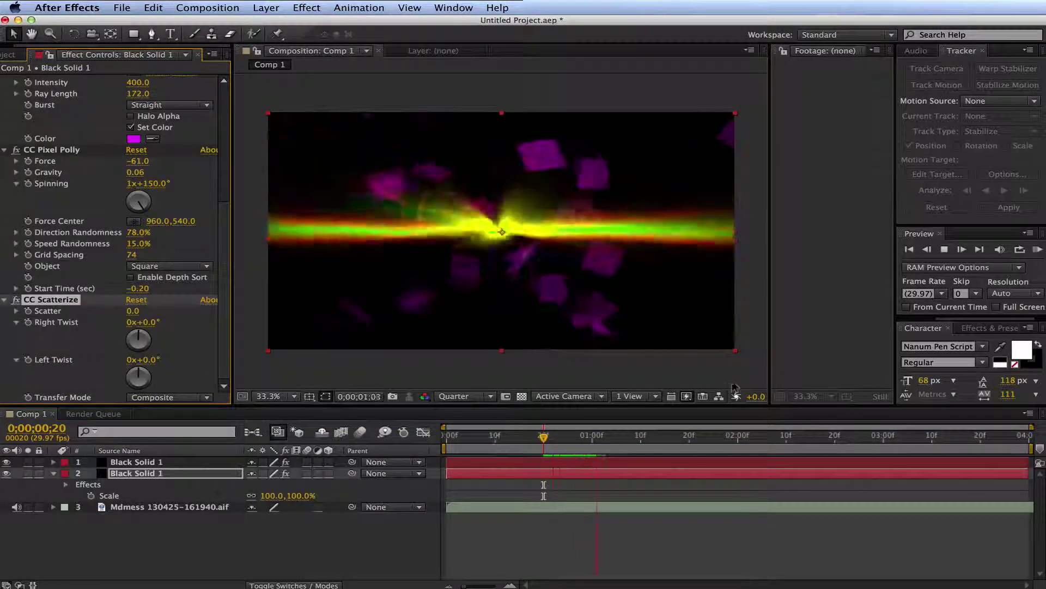
left_click(169, 397)
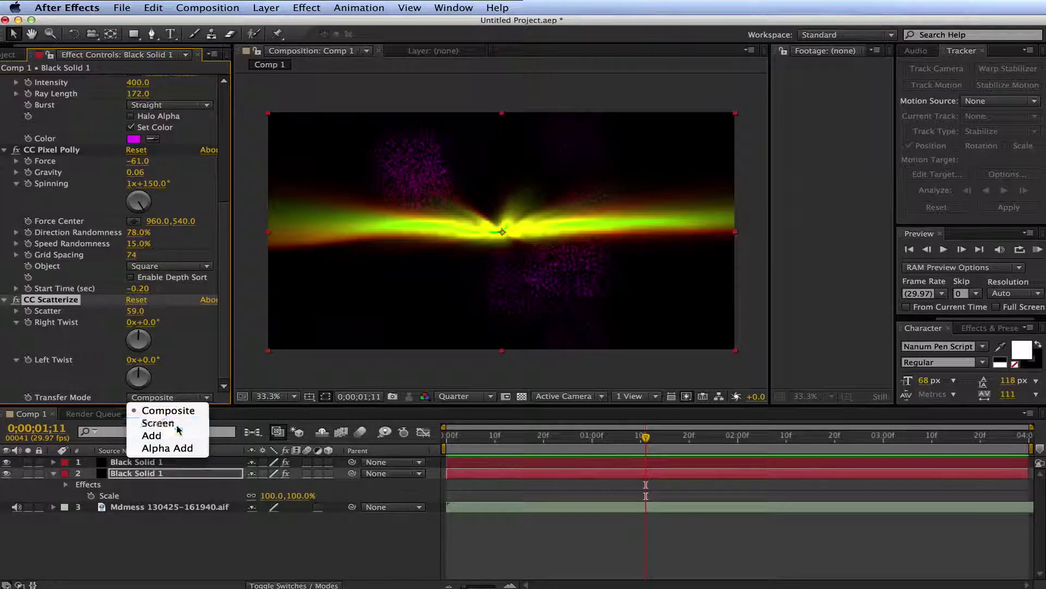
left_click(177, 430)
left_click_drag(137, 311, 141, 312)
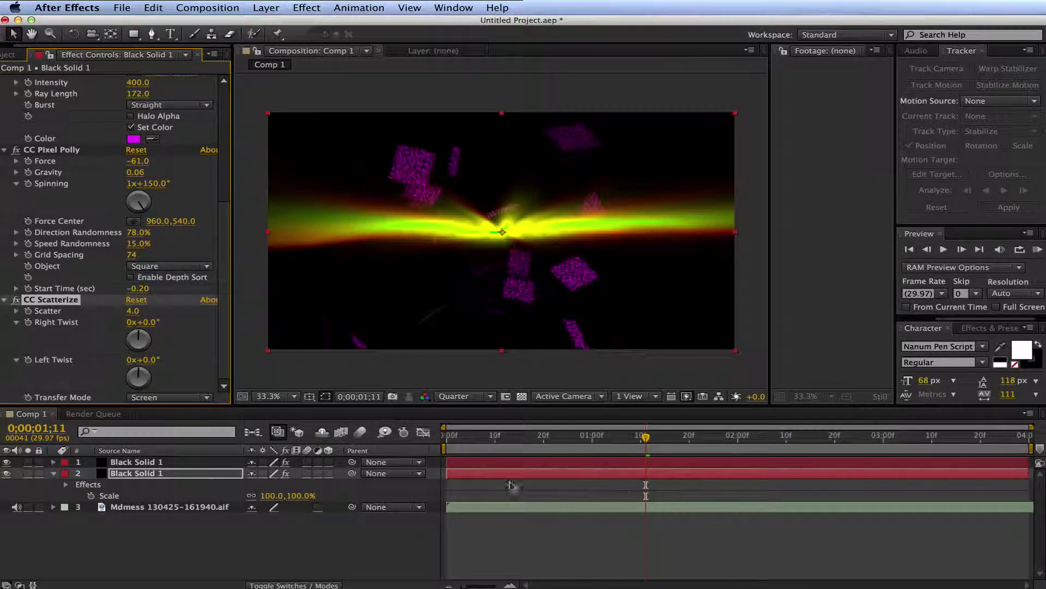
left_click_drag(645, 434, 533, 443)
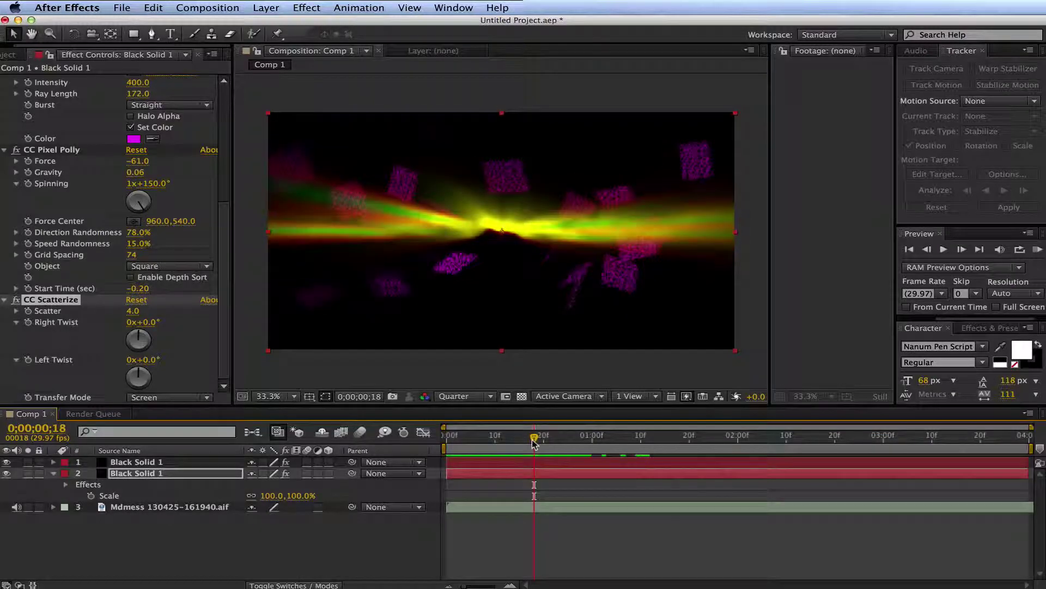
left_click(1038, 249)
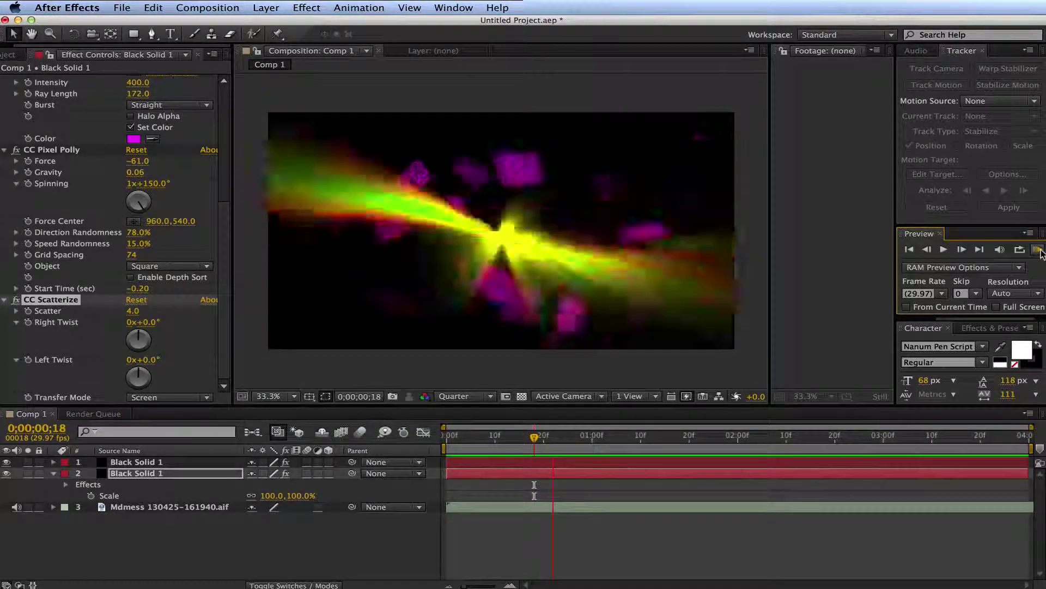